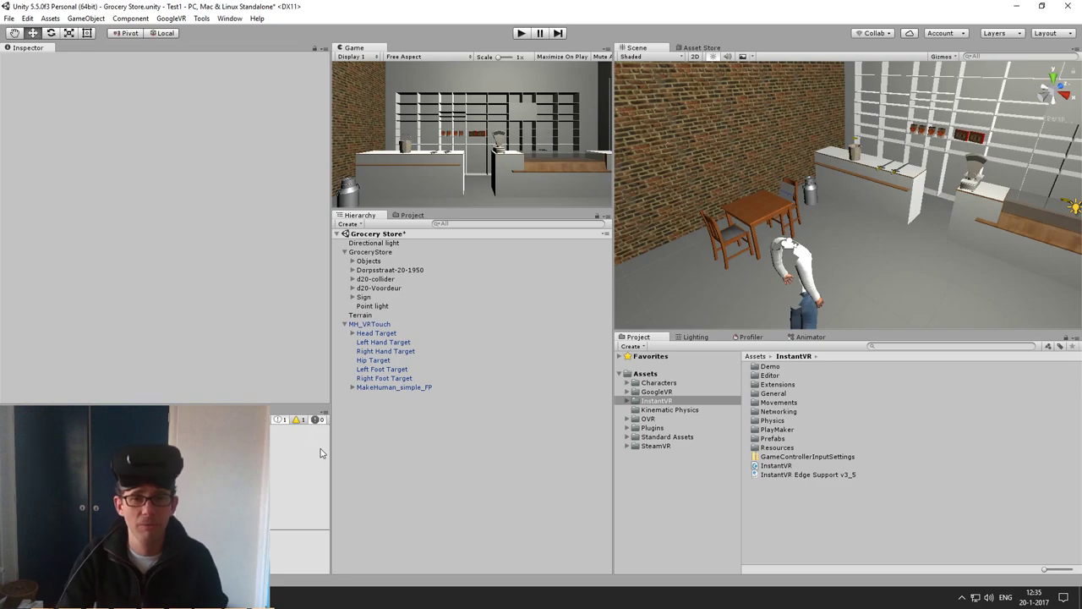
Toggle the Light component of the store's Point light off and back on to preview its effect.
left_click(377, 308)
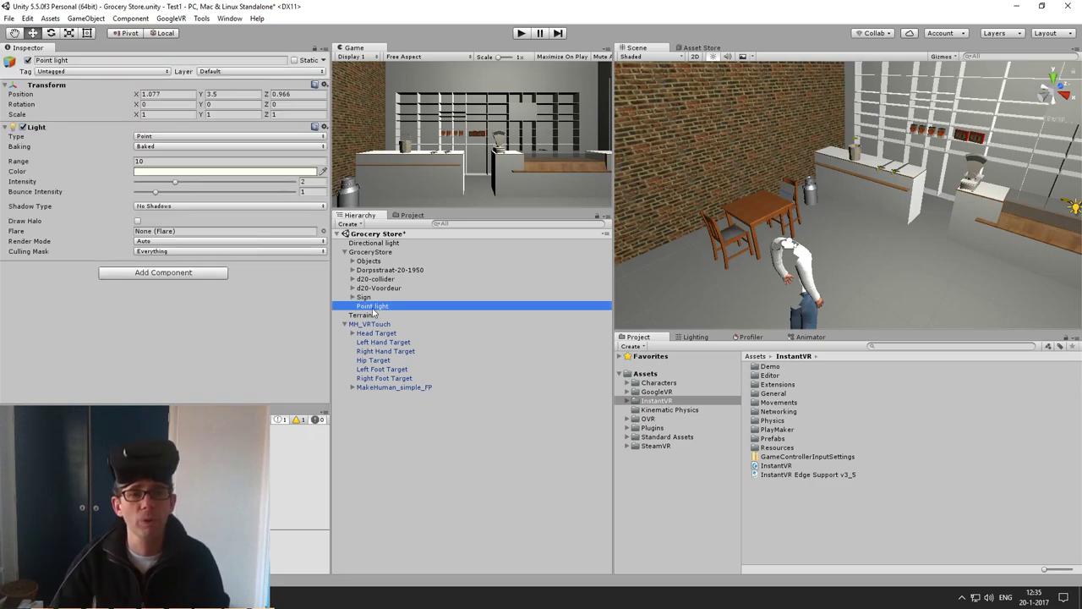
left_click(23, 127)
left_click(23, 127)
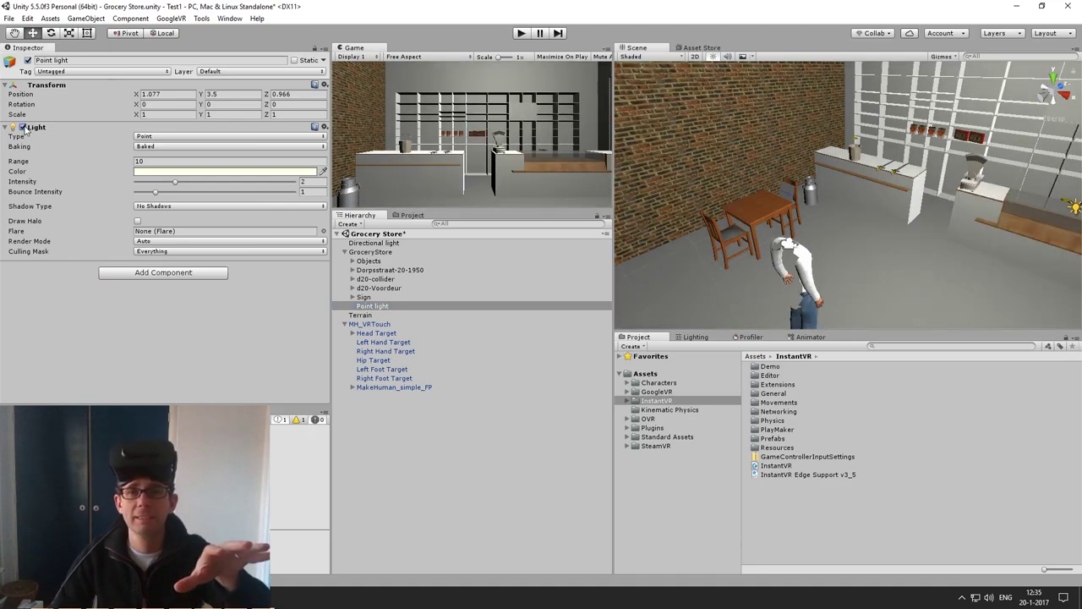
left_click(22, 127)
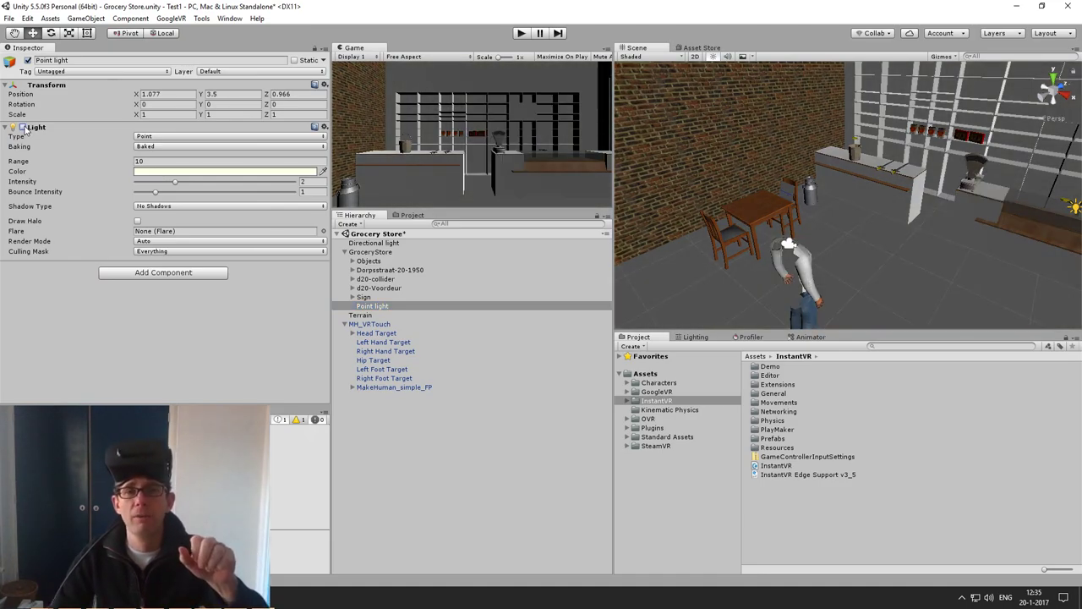
left_click(23, 126)
left_click(23, 127)
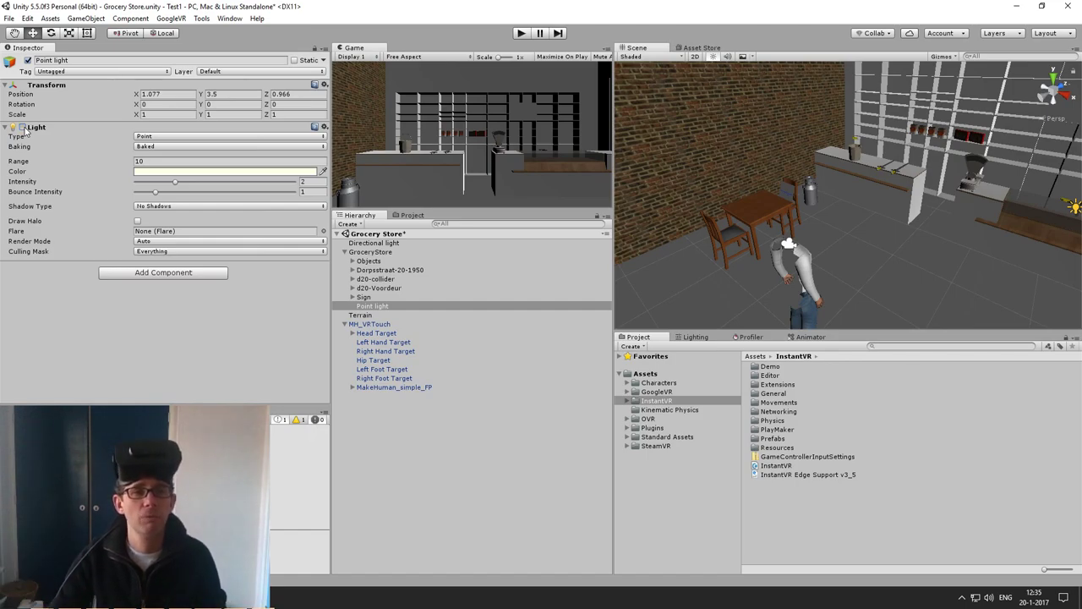
left_click(23, 127)
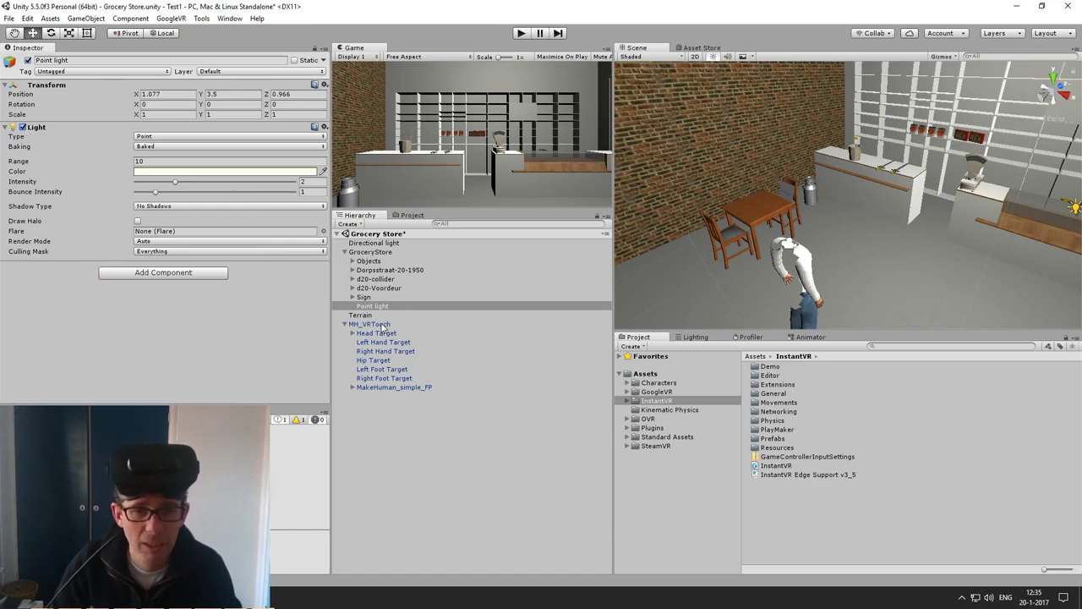
Add a UI Canvas at the root of the scene and set its render mode to World Space.
left_click(360, 426)
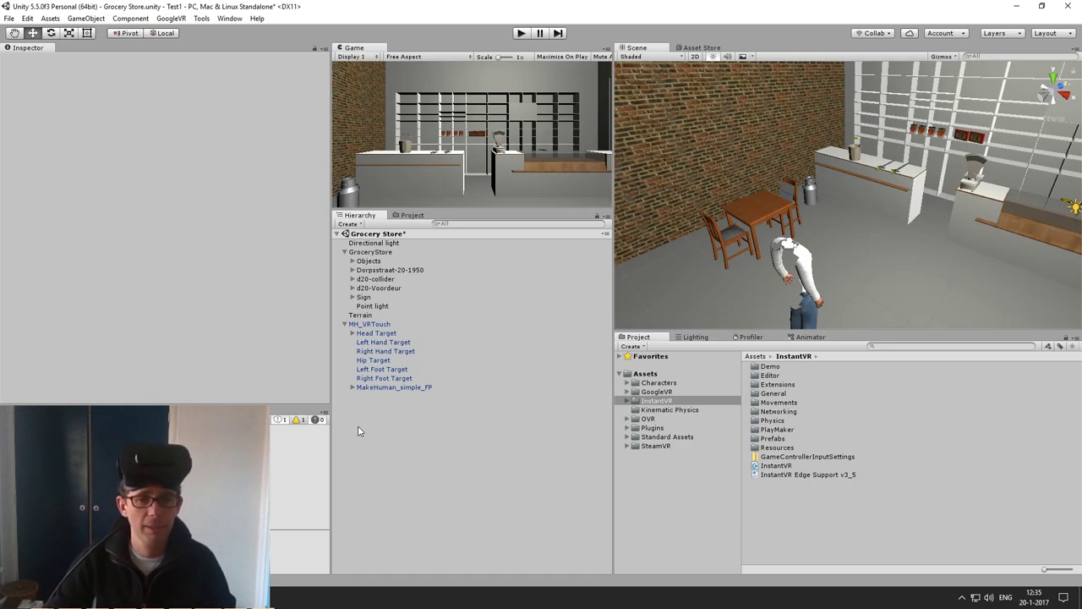
right_click(364, 413)
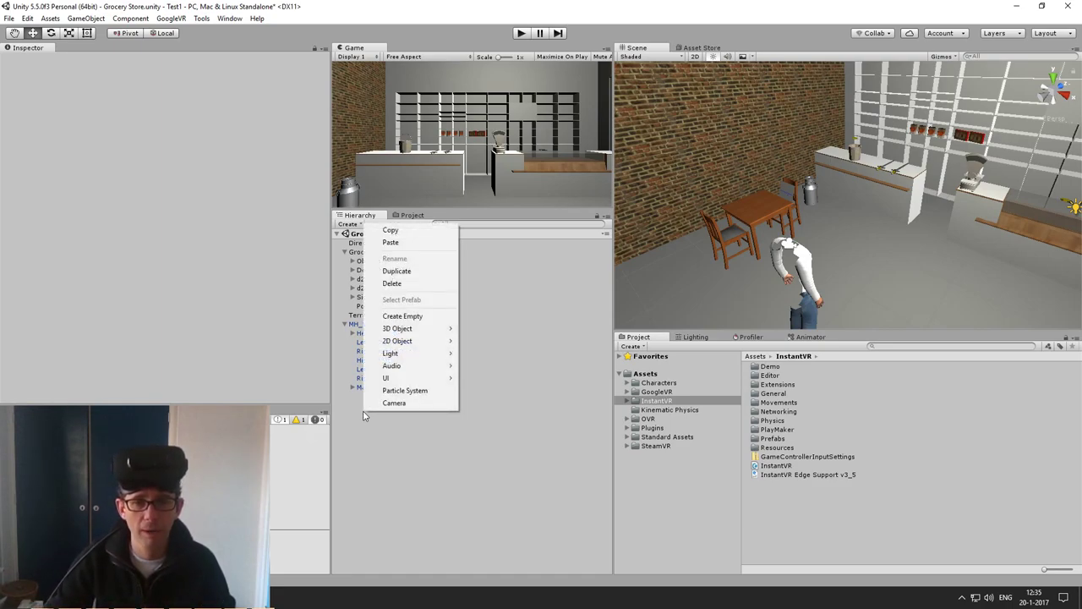
mouse_move(388, 380)
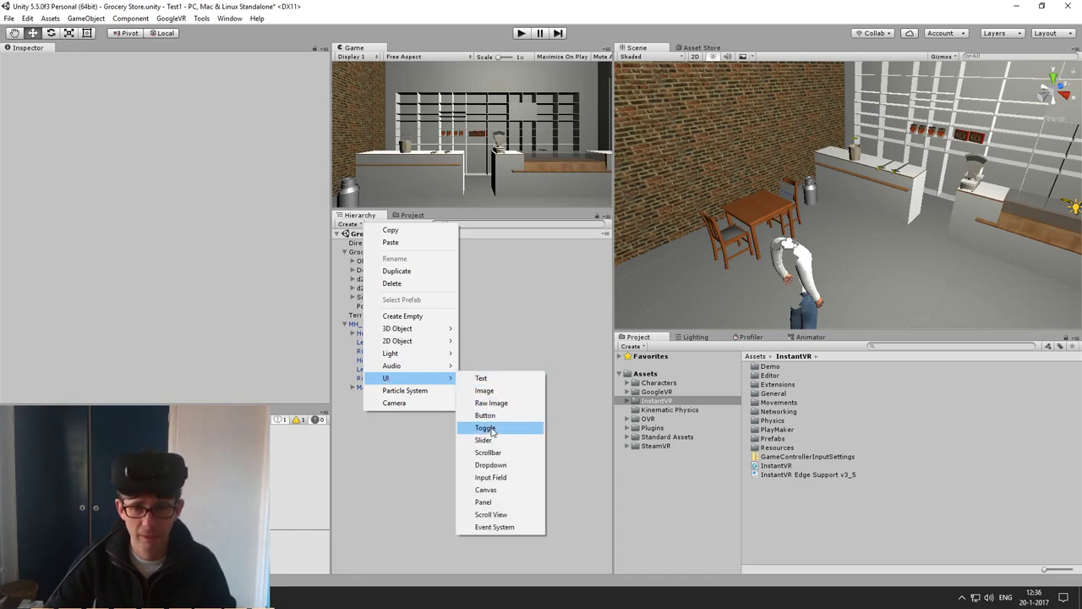
left_click(495, 491)
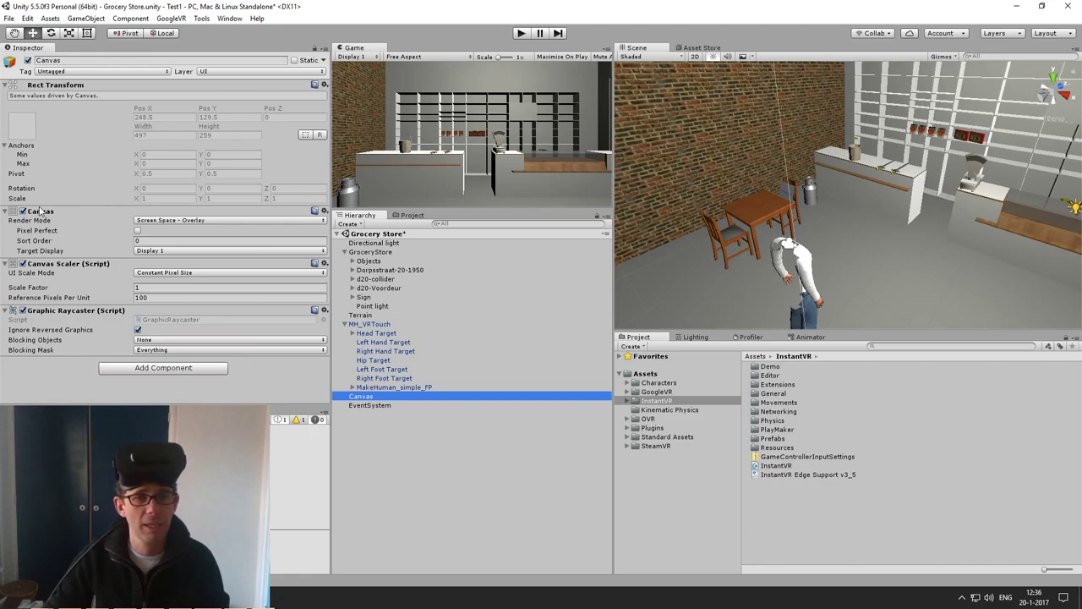
left_click(184, 221)
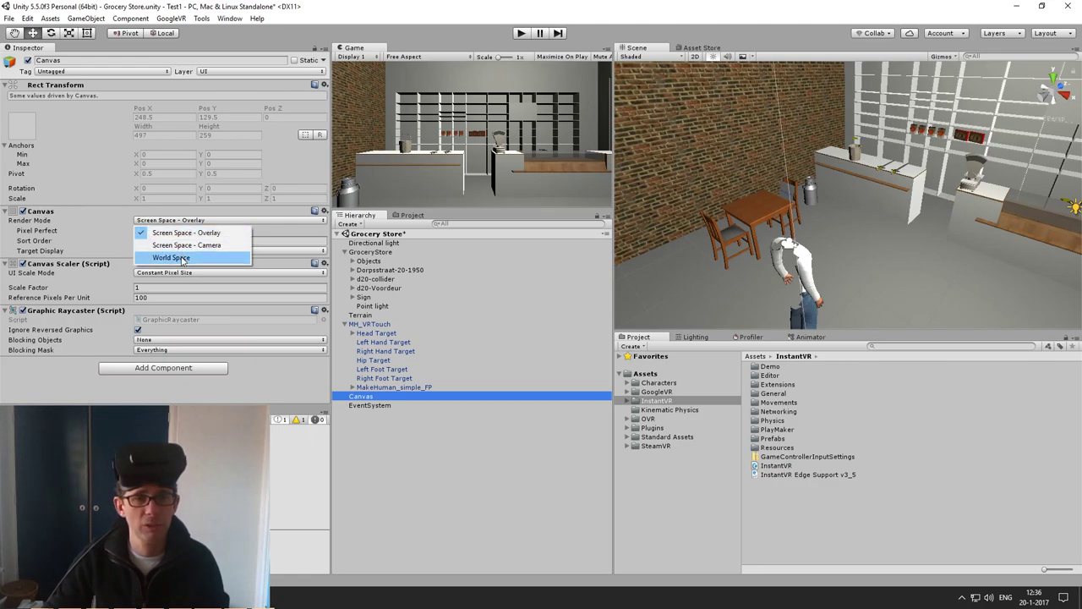
left_click(181, 257)
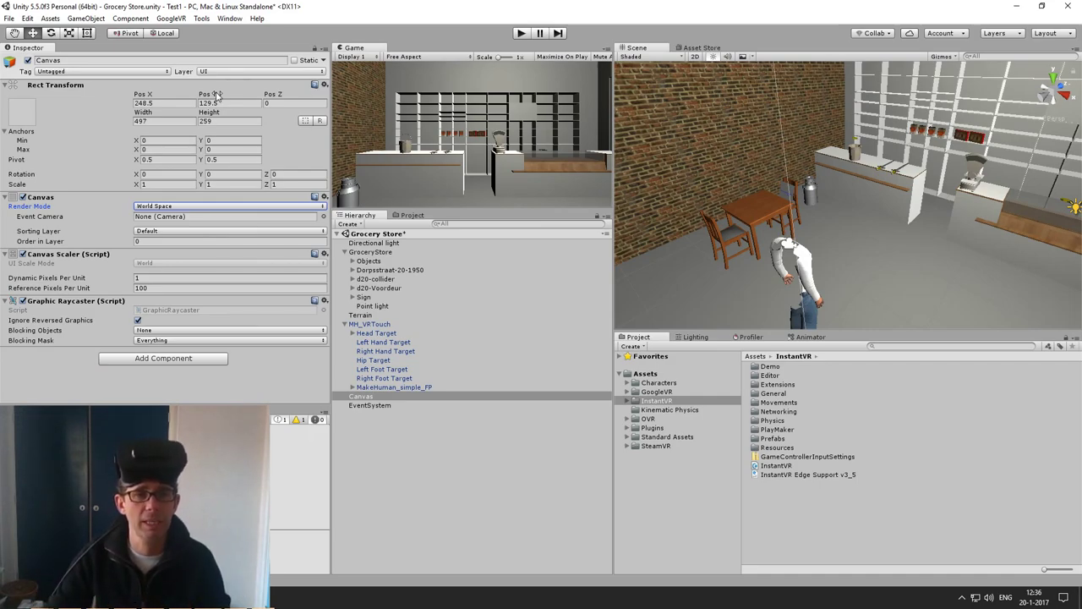
Set the Canvas size to a width of 0.4 and a height of 0.6.
left_click(166, 120)
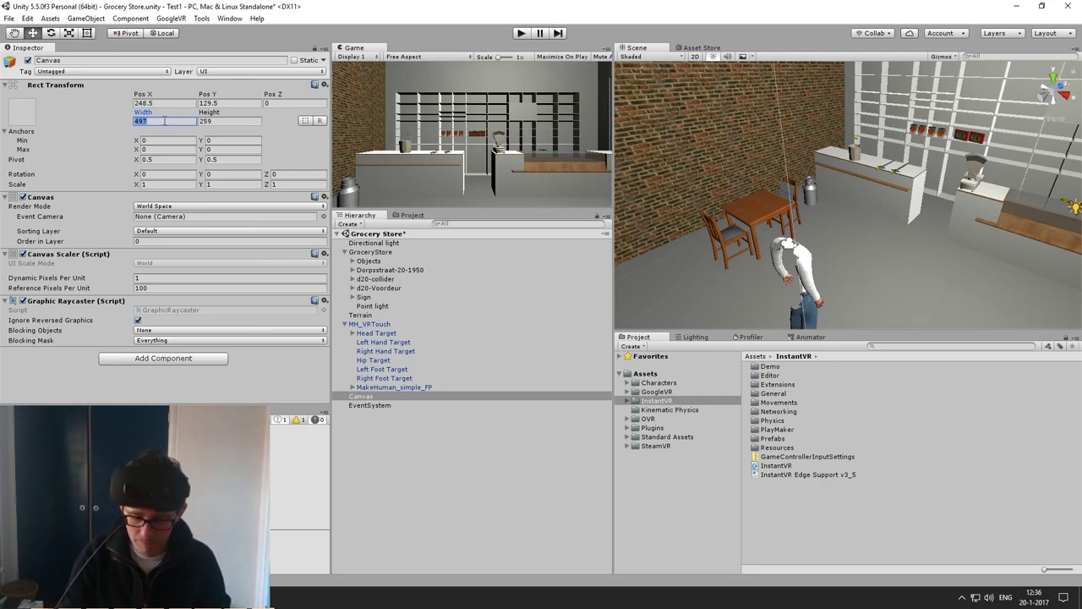
type("0.4")
key("Tab")
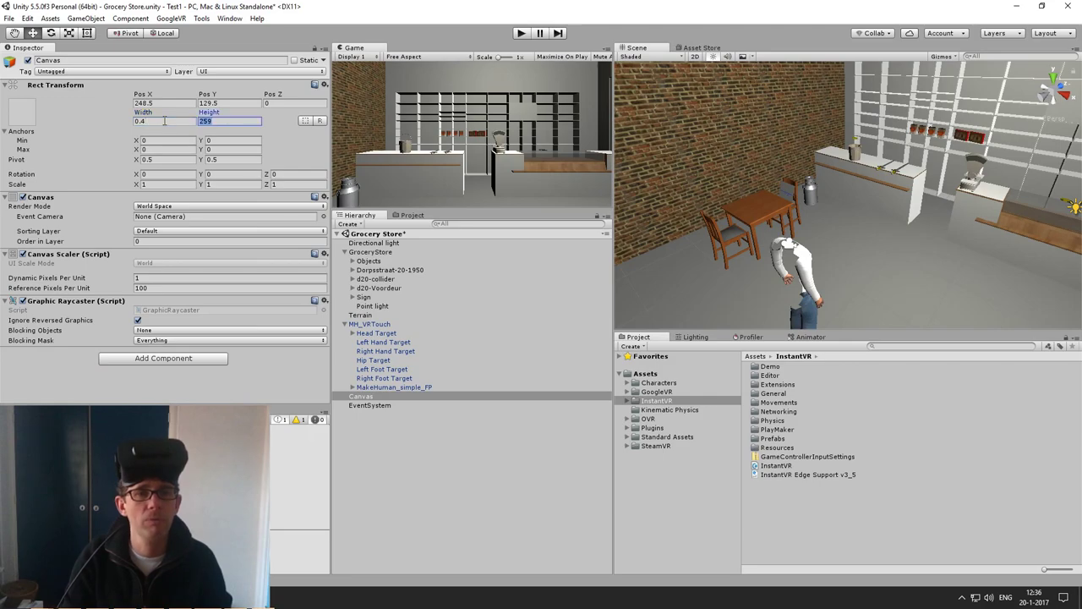
type("0.6")
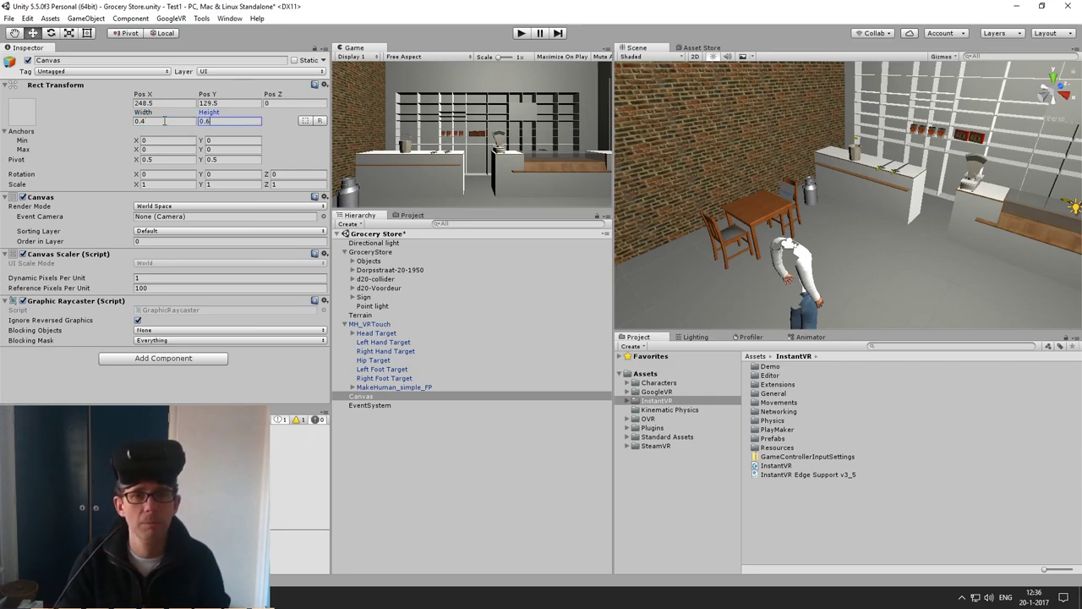
Position the Canvas at X 0, Y 1.7 and Z 0.5.
left_click(164, 102)
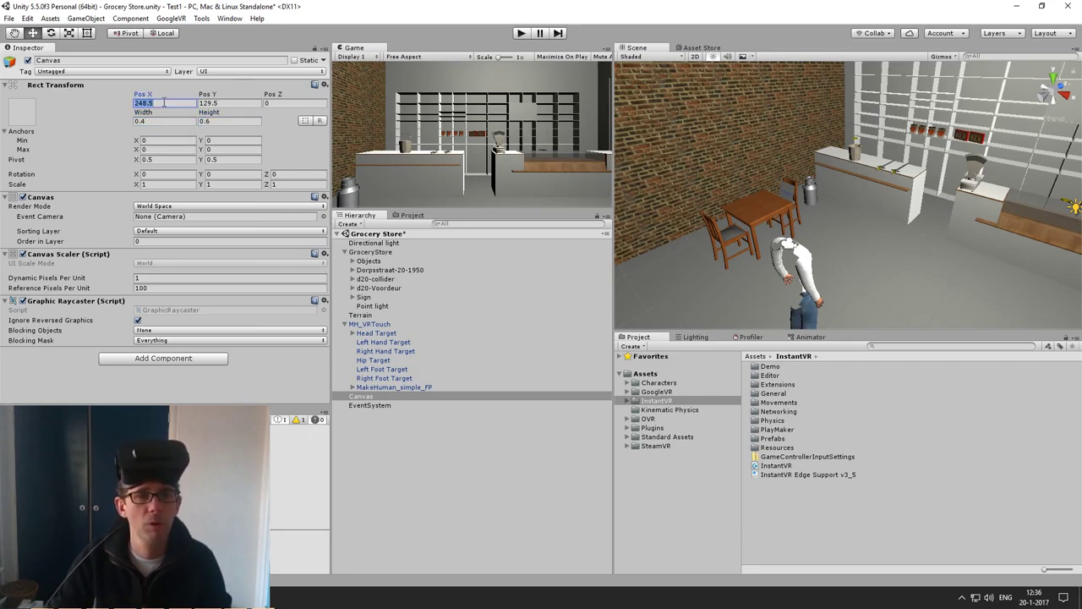
type("0")
key("Tab")
type("1")
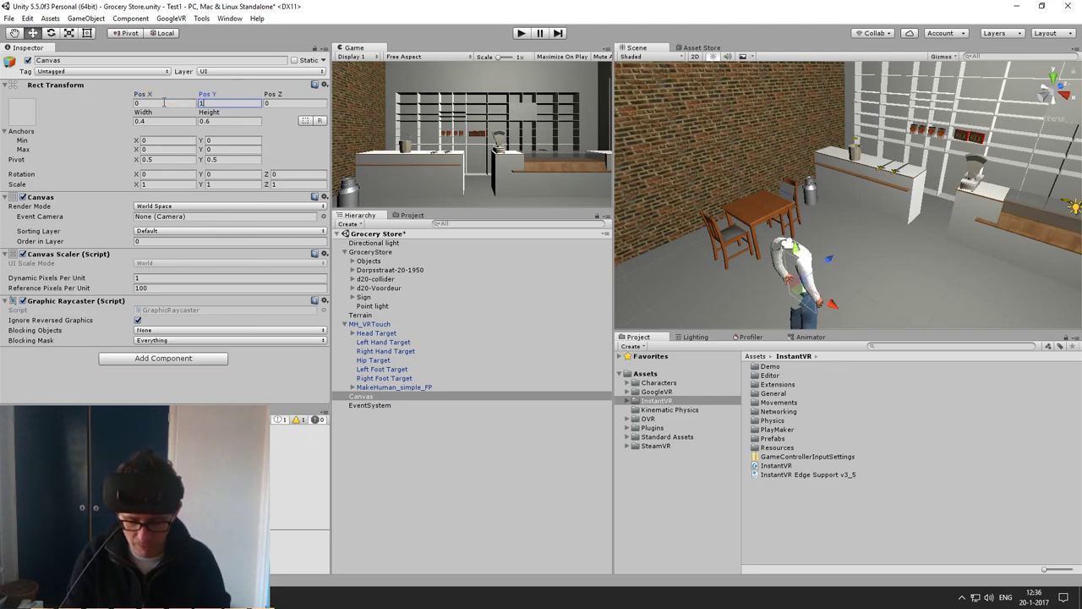
type(".7")
key("Tab")
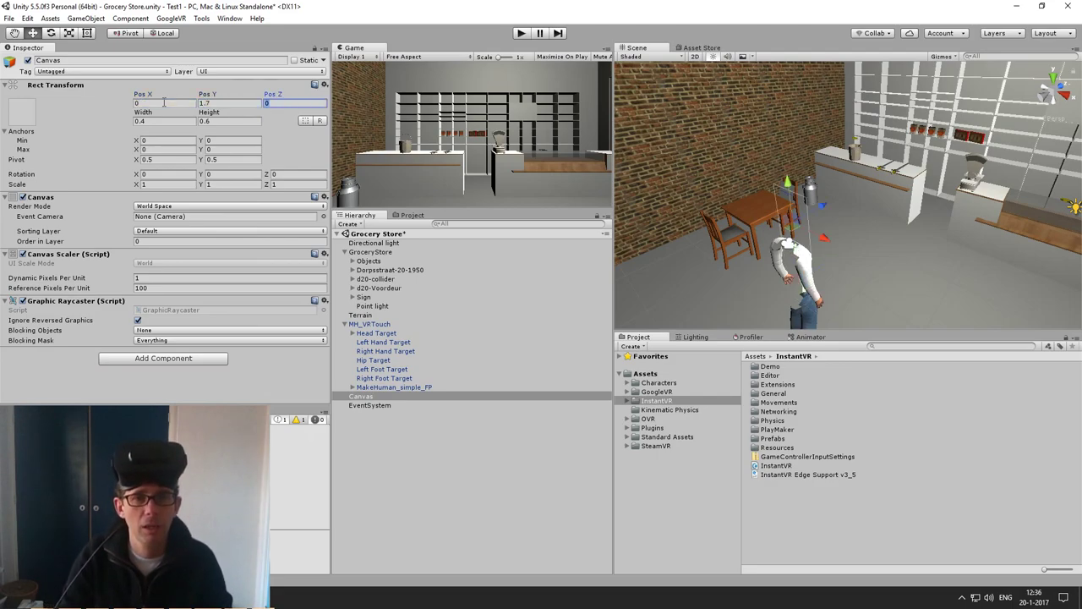
type("0.5")
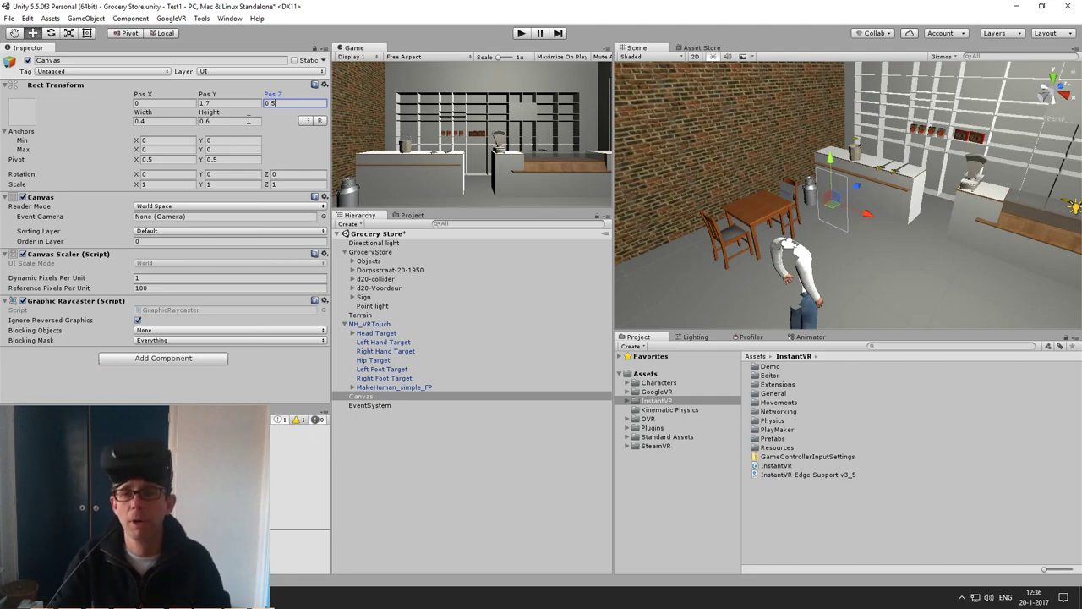
left_click(377, 425)
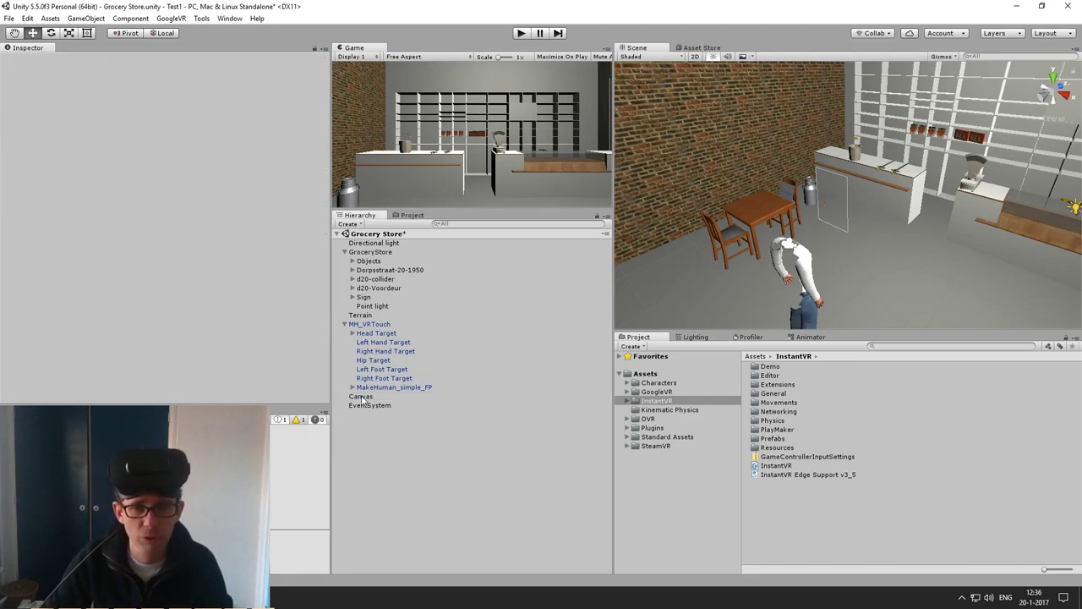
Add a UI Button as a child of the Canvas and size it 0.4 wide by 0.2 high.
right_click(362, 397)
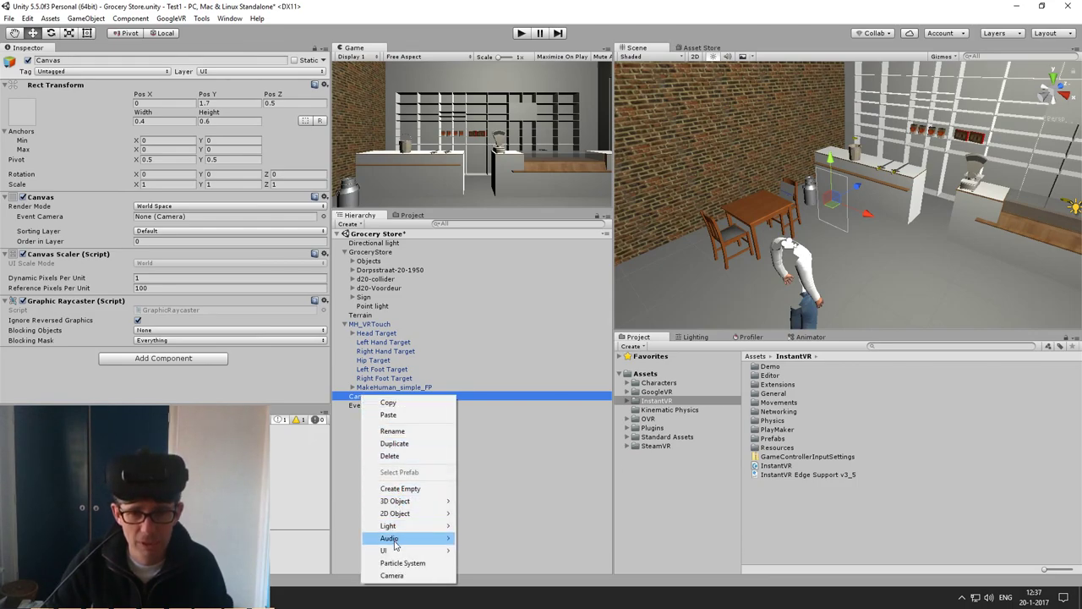
mouse_move(393, 549)
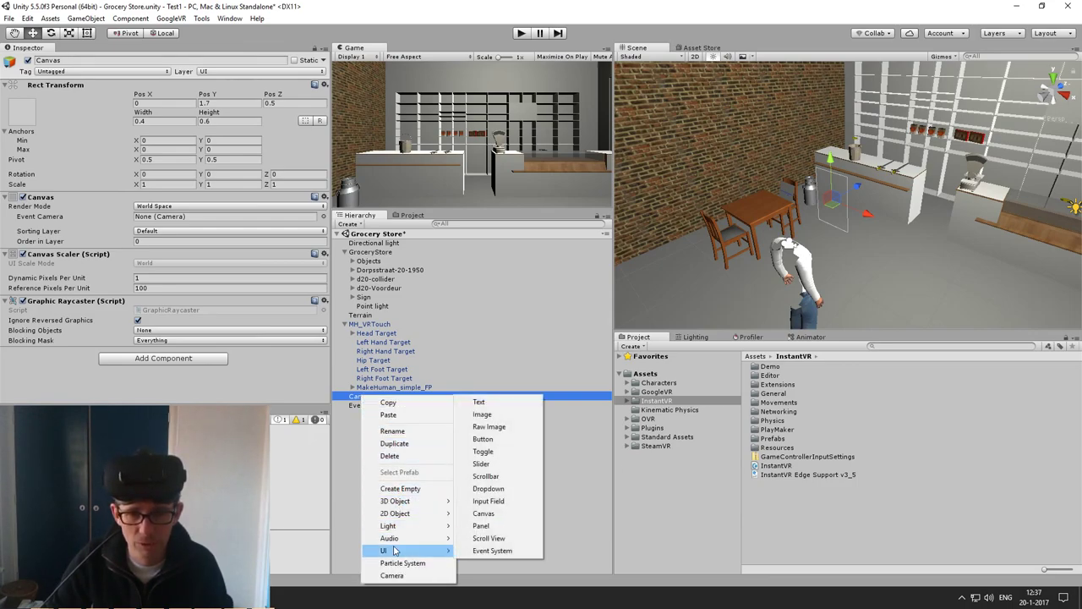
left_click(505, 441)
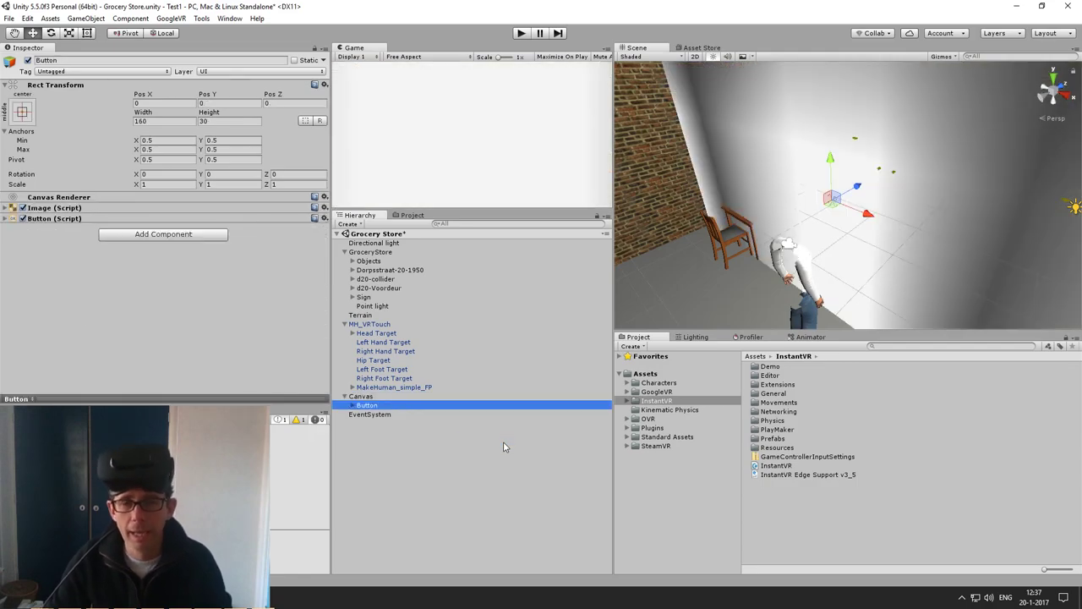
left_click(168, 123)
type("0.4")
key("Tab")
type("0.2")
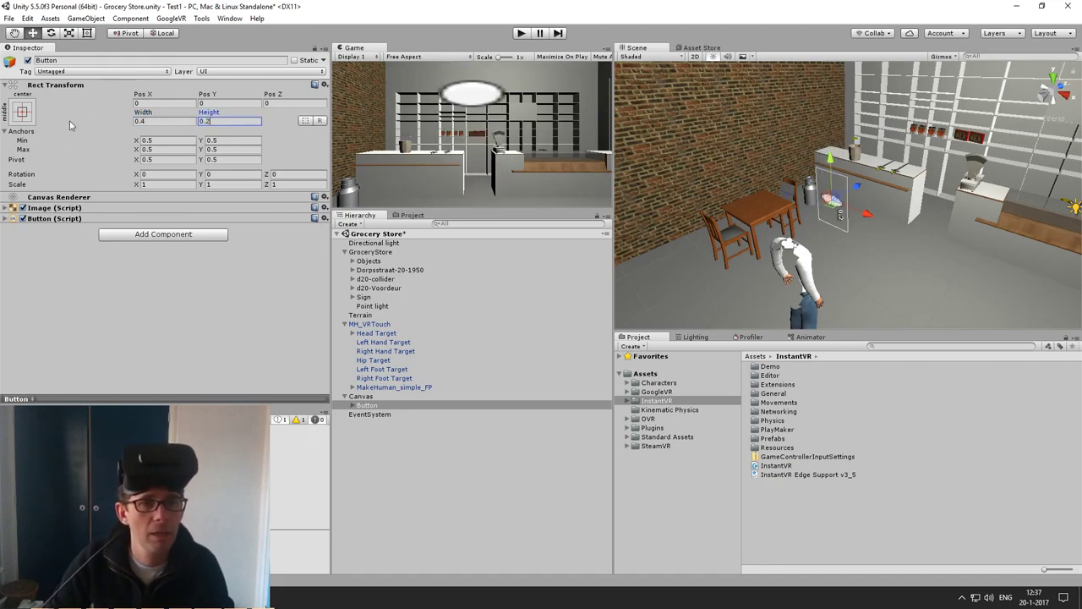
Set the button's image type to Filled and its image colour to bright green, hex 2EFF00FF.
left_click(6, 208)
left_click(167, 258)
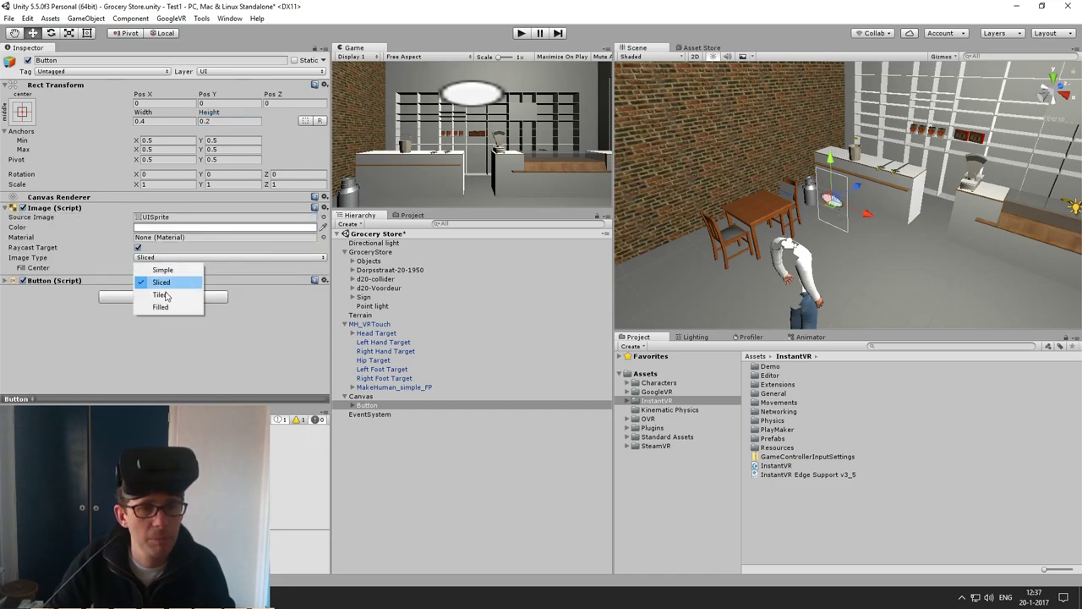
left_click(165, 306)
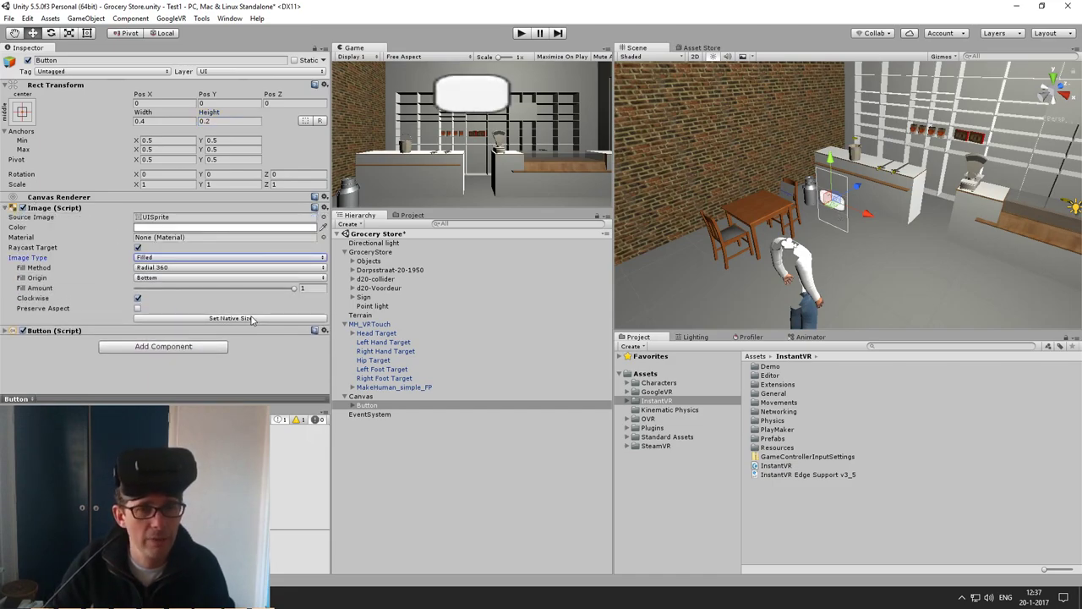
left_click(211, 227)
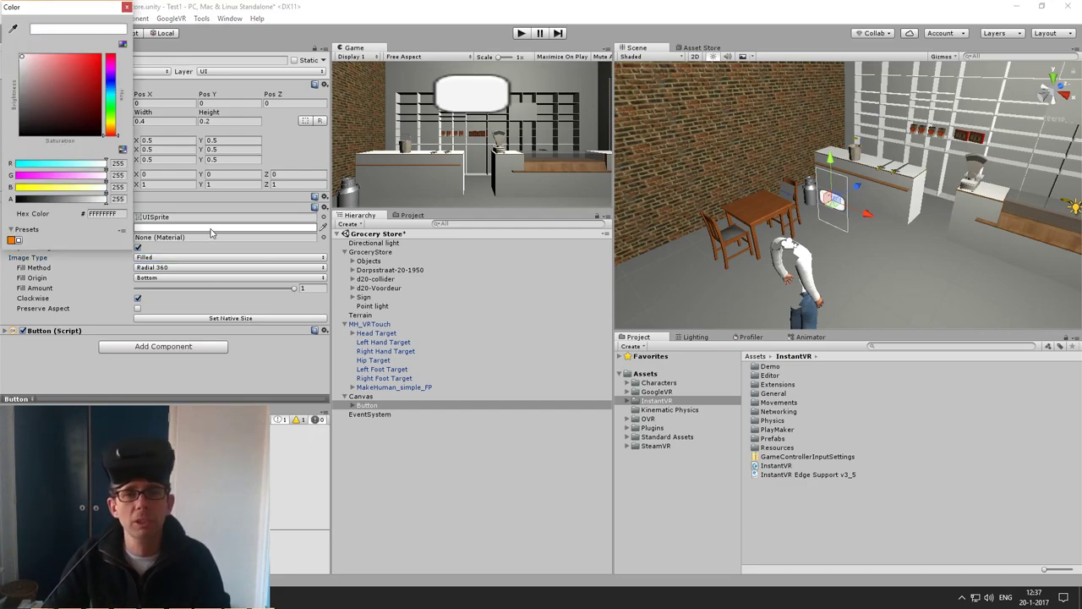
left_click_drag(102, 127, 103, 100)
left_click_drag(70, 58, 99, 56)
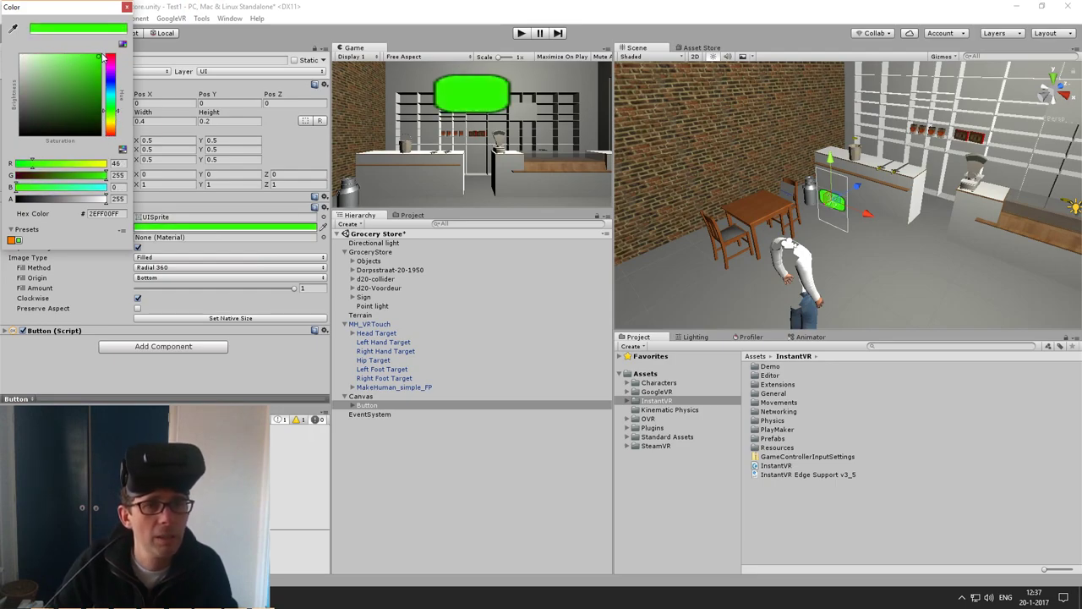
left_click(127, 8)
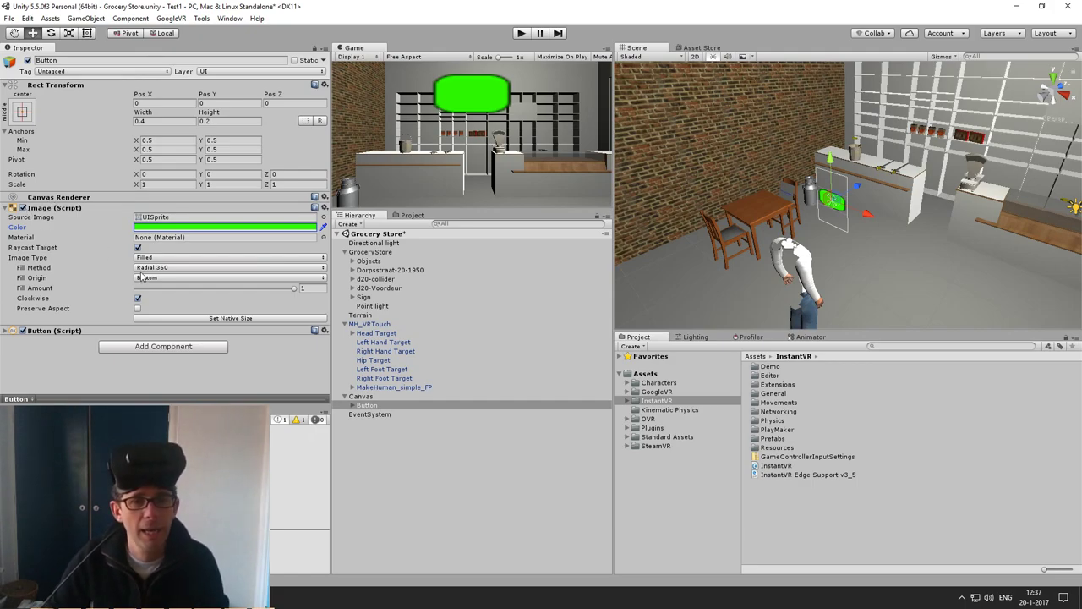
Duplicate the green button within the Canvas and rename the copy ButtonOff.
right_click(377, 404)
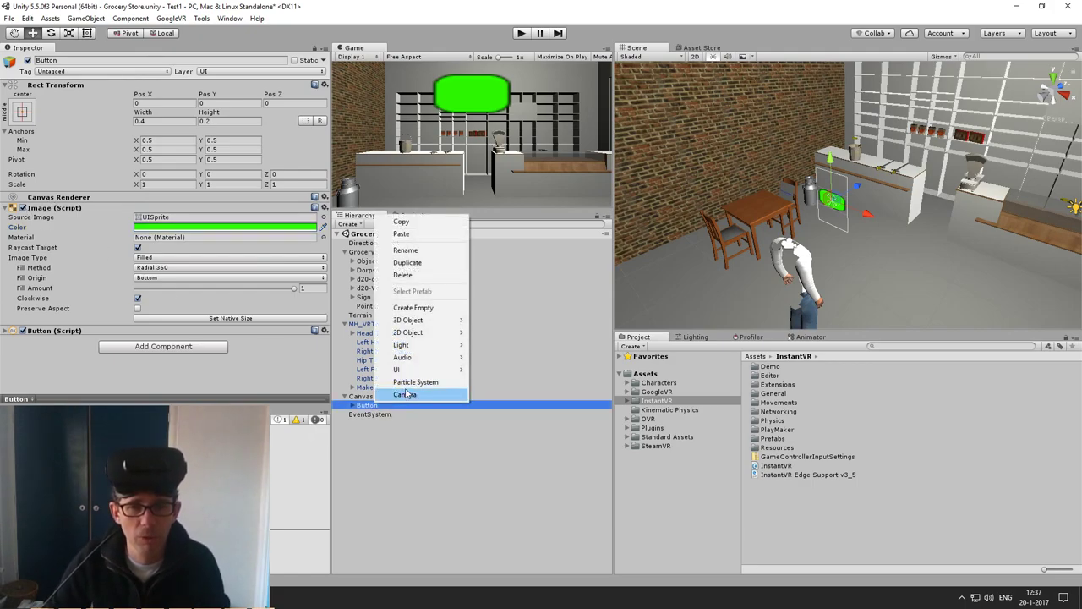
left_click(413, 262)
left_click(377, 415)
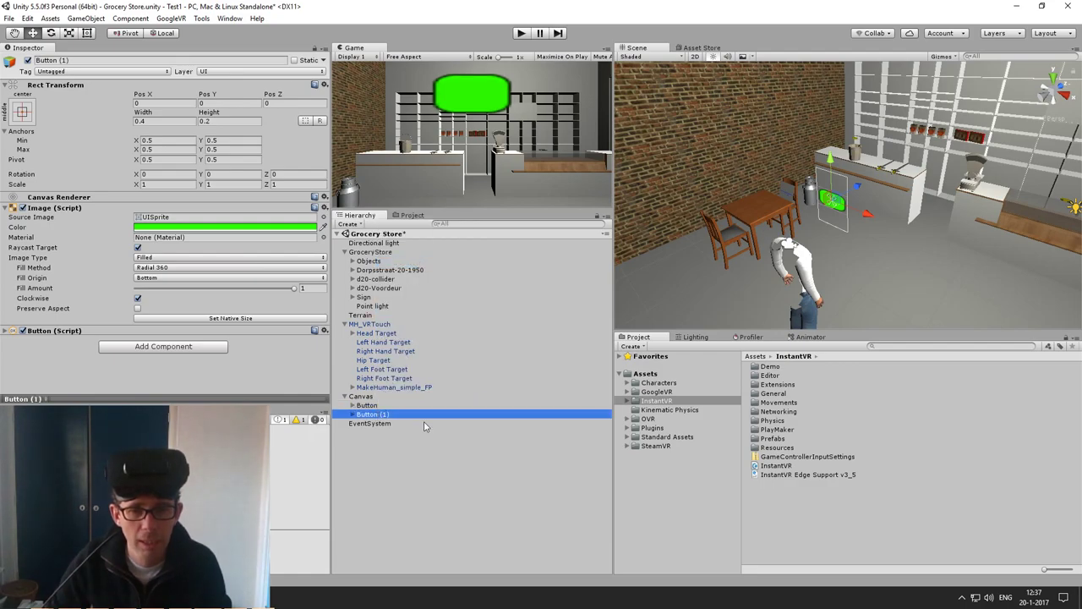
key("End")
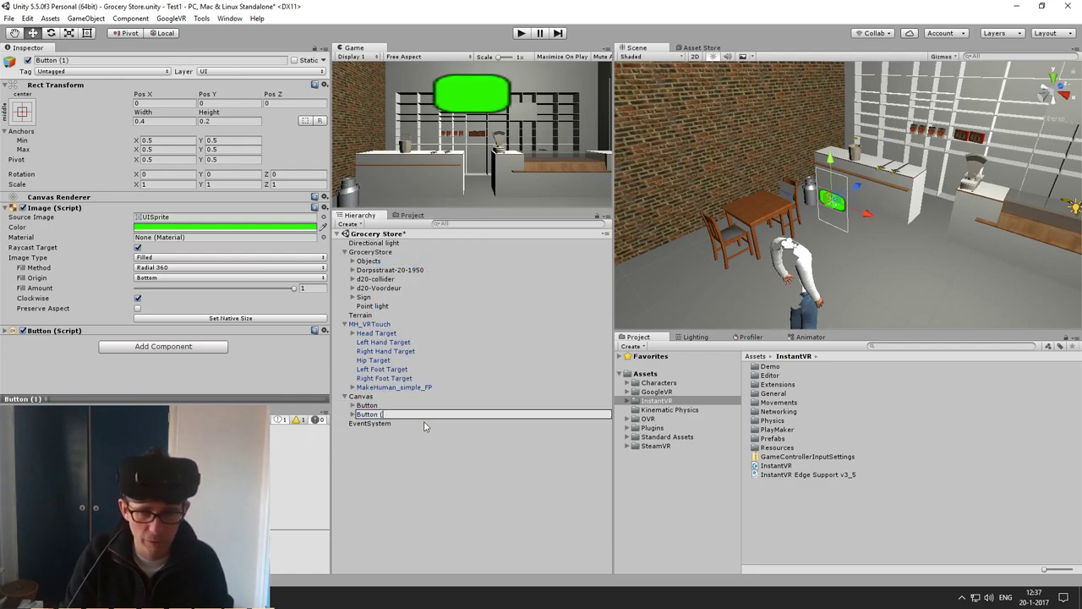
type("Off")
key("Return")
Rename the original button under the Canvas as ButtonOn.
key("Up")
key("F2")
key("End")
type("On")
key("Return")
Change the image colour of ButtonOff to red.
key("Down")
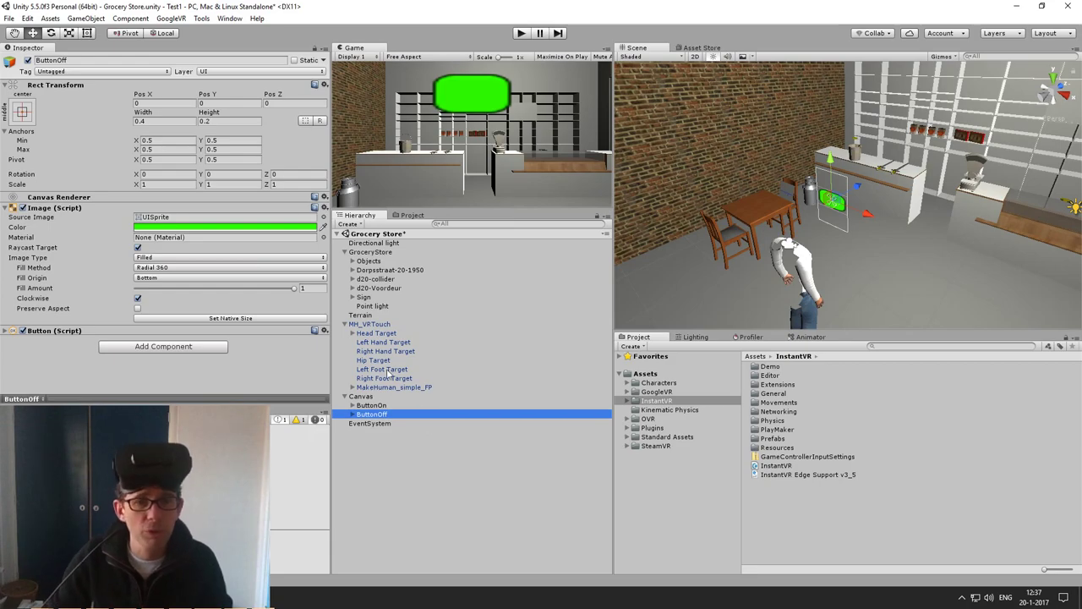
left_click(220, 227)
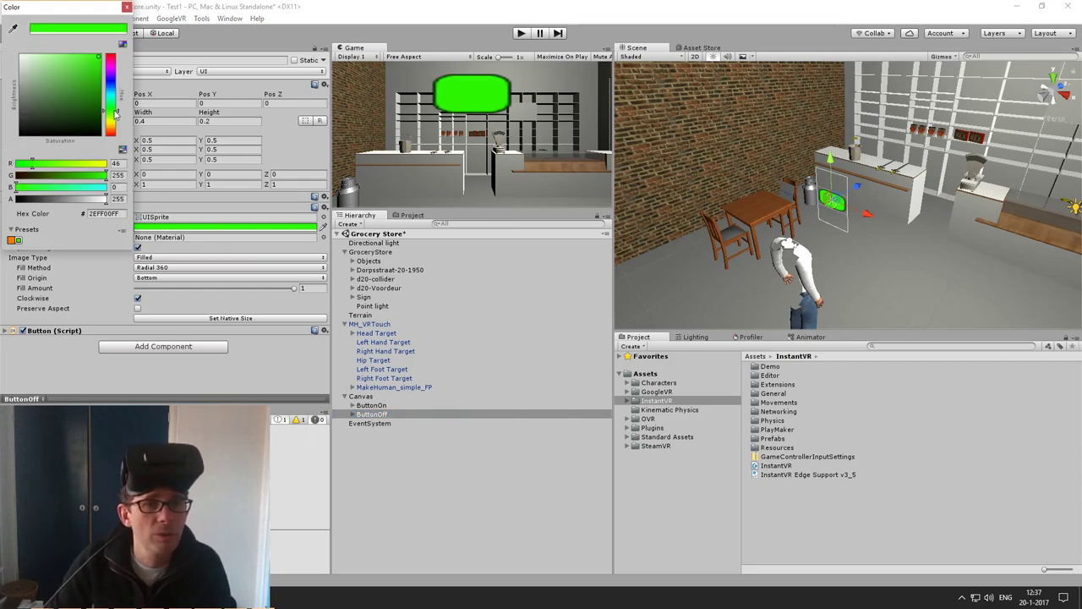
left_click_drag(111, 110, 111, 135)
left_click(125, 8)
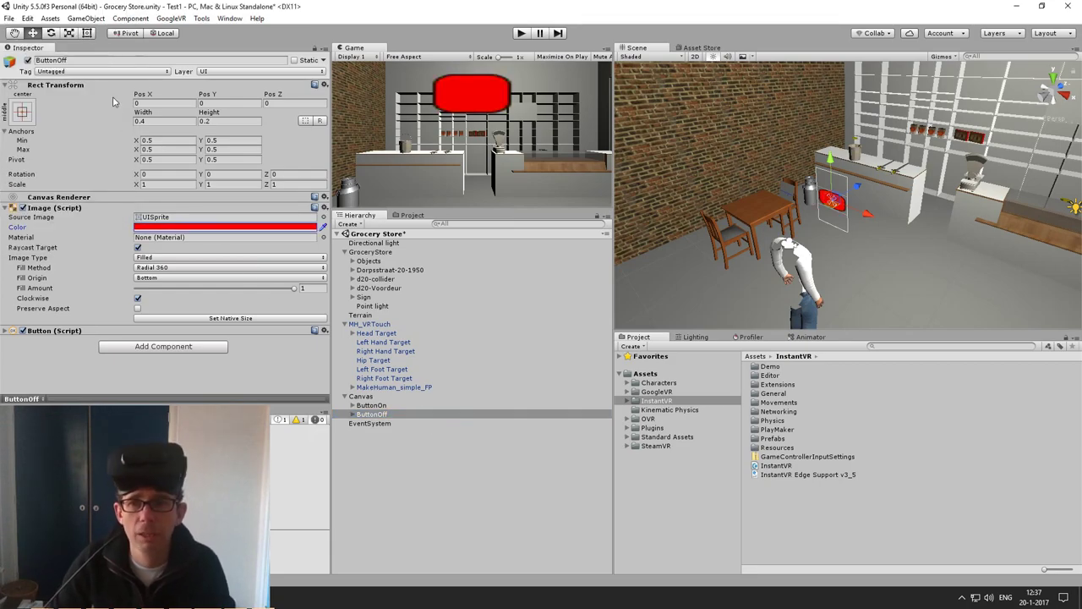
Set the vertical position (Pos Y) of ButtonOn to 0.1.
left_click(372, 405)
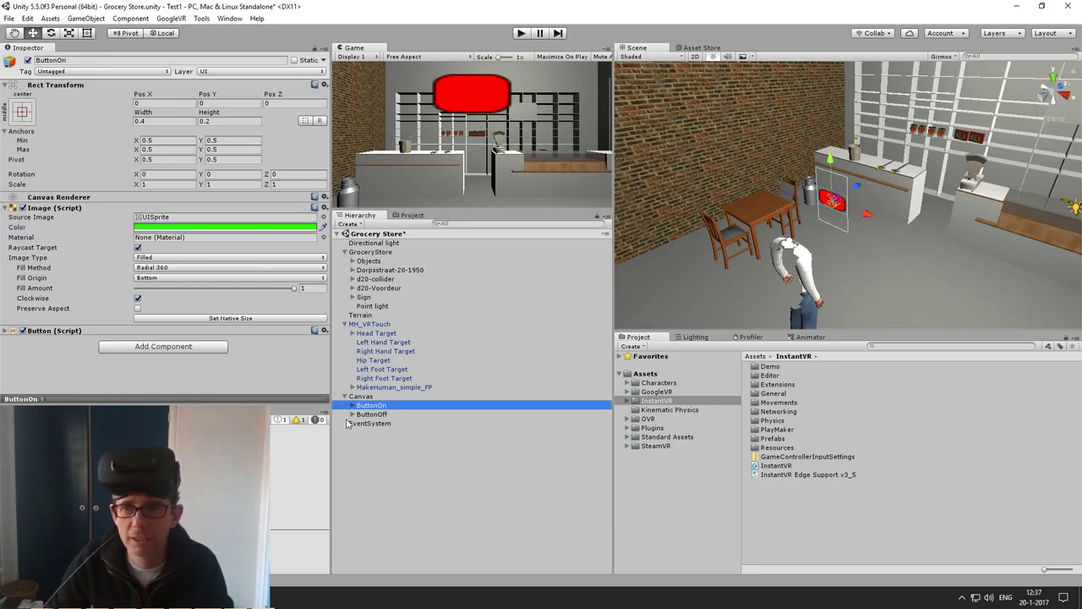
left_click(220, 102)
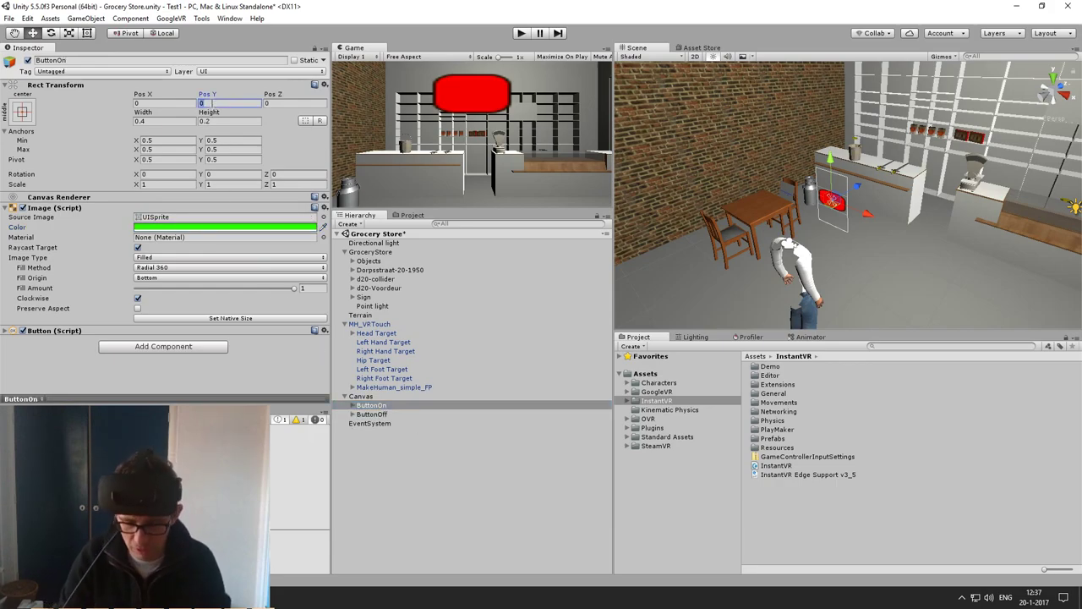
type(".1")
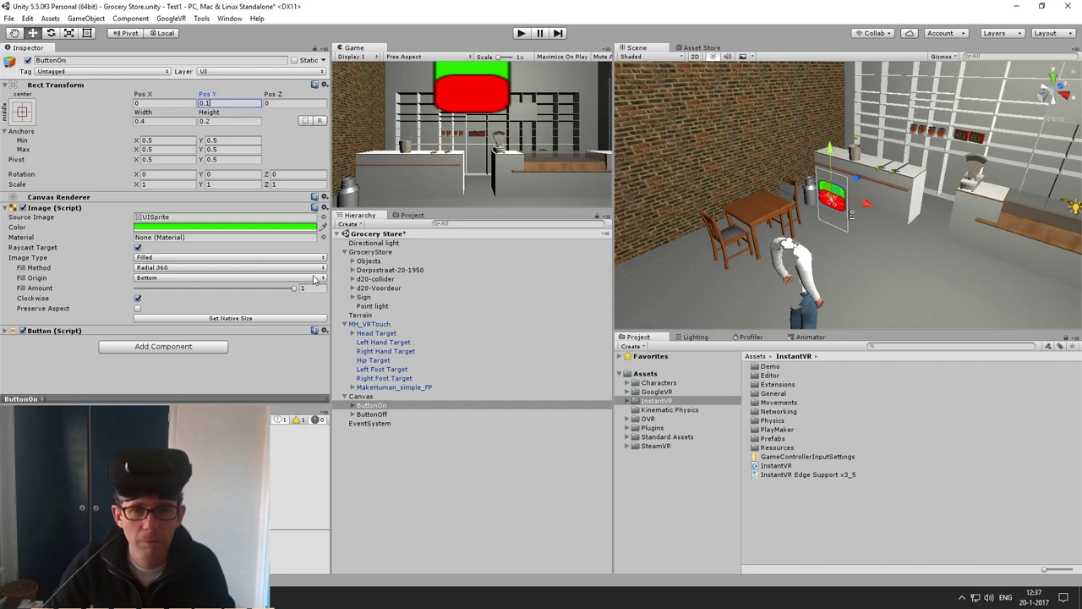
Set the vertical position (Pos Y) of ButtonOff to -0.1 and clear the selection.
left_click(372, 413)
left_click(209, 103)
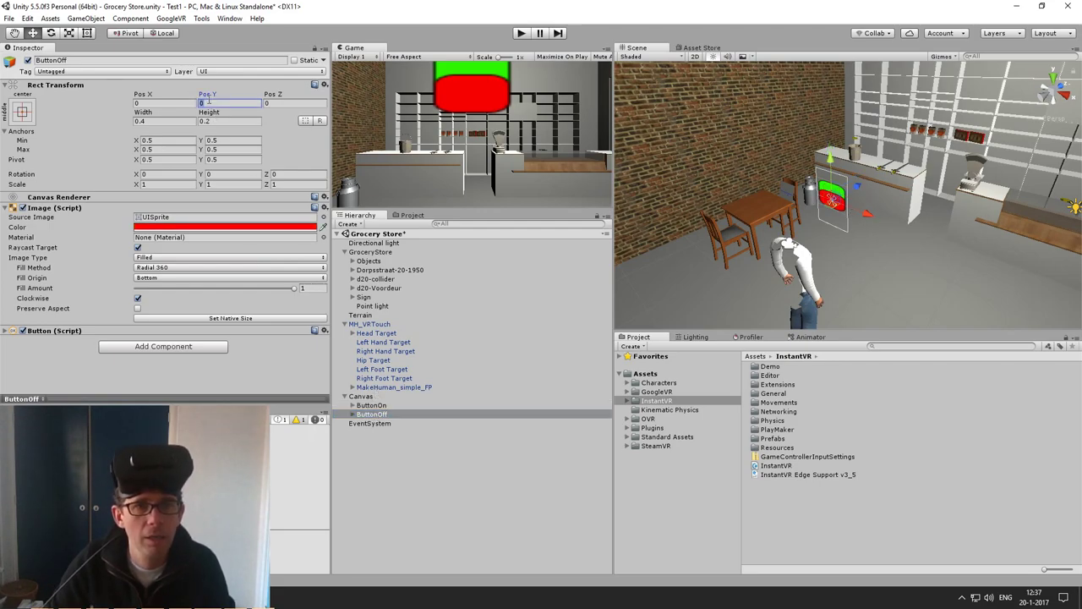
type("-0.1")
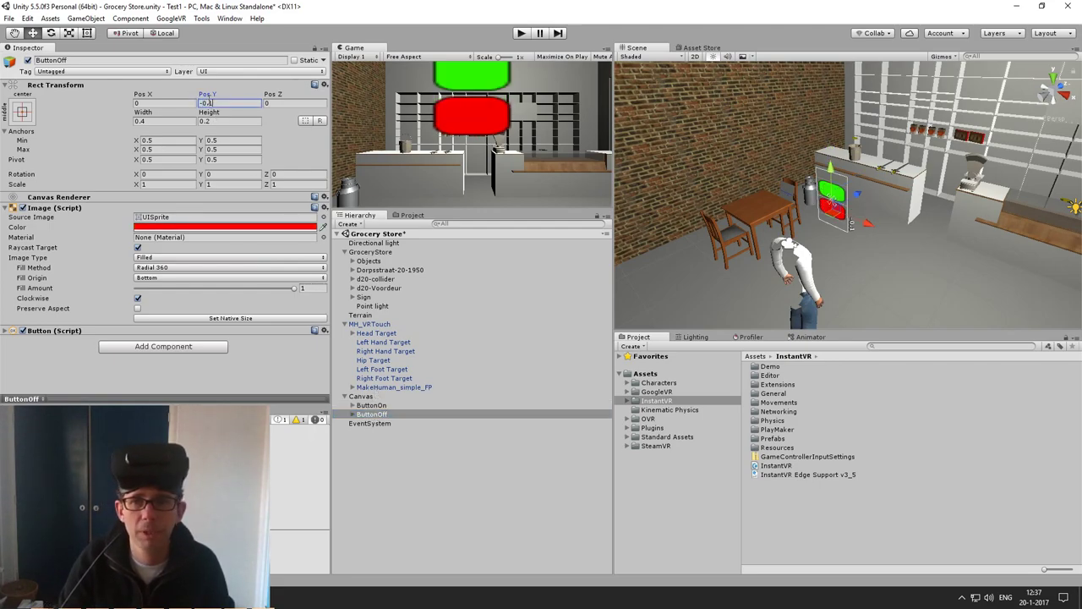
left_click(369, 469)
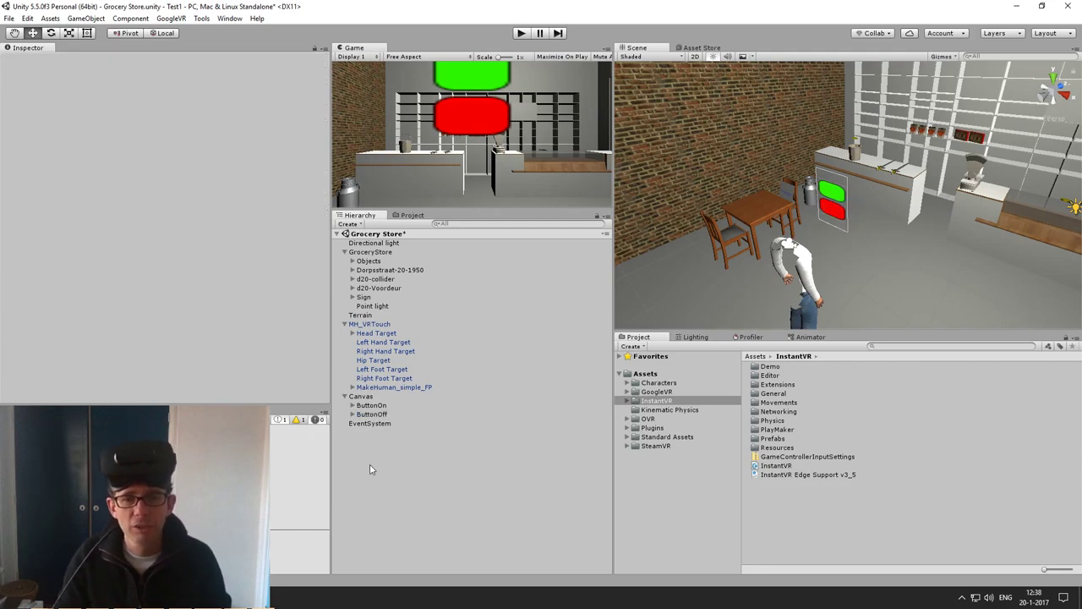
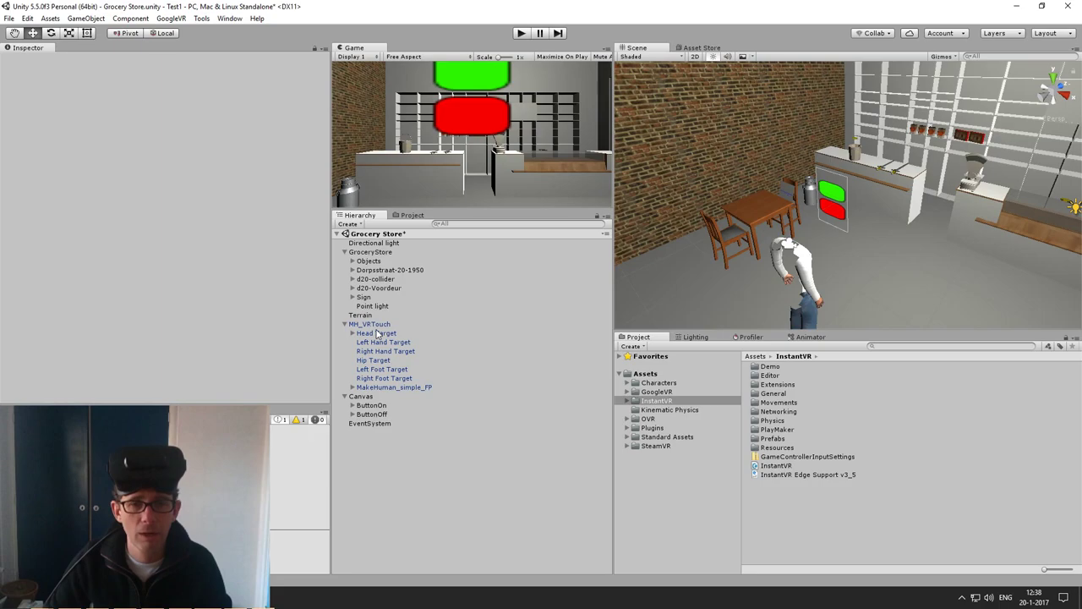
Set the Interaction of the Head Movements script on MH_VRTouch's Head Target to Gazing.
left_click(377, 327)
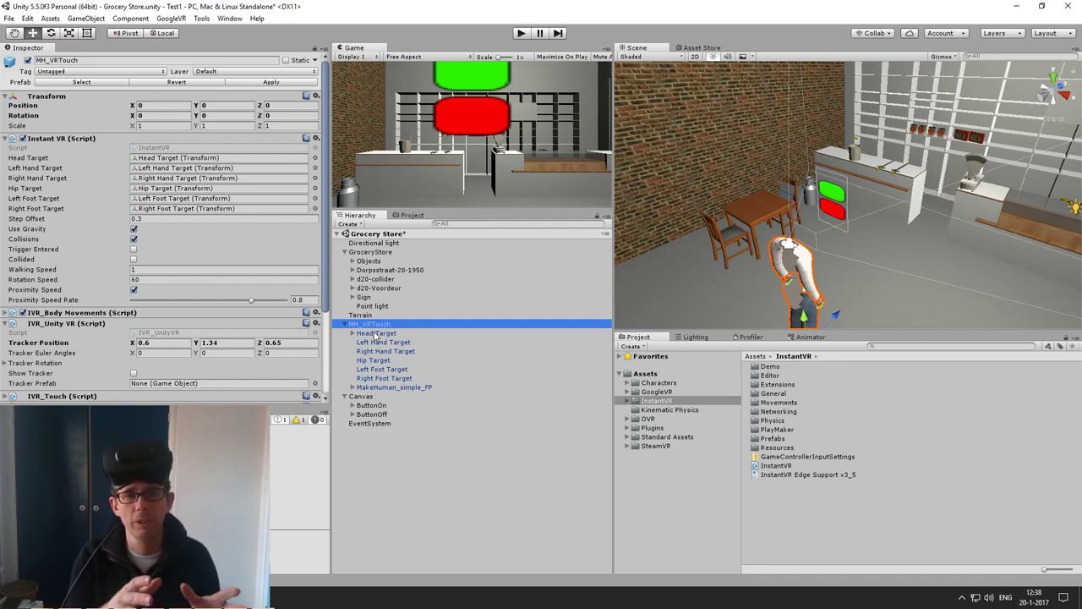
left_click(376, 334)
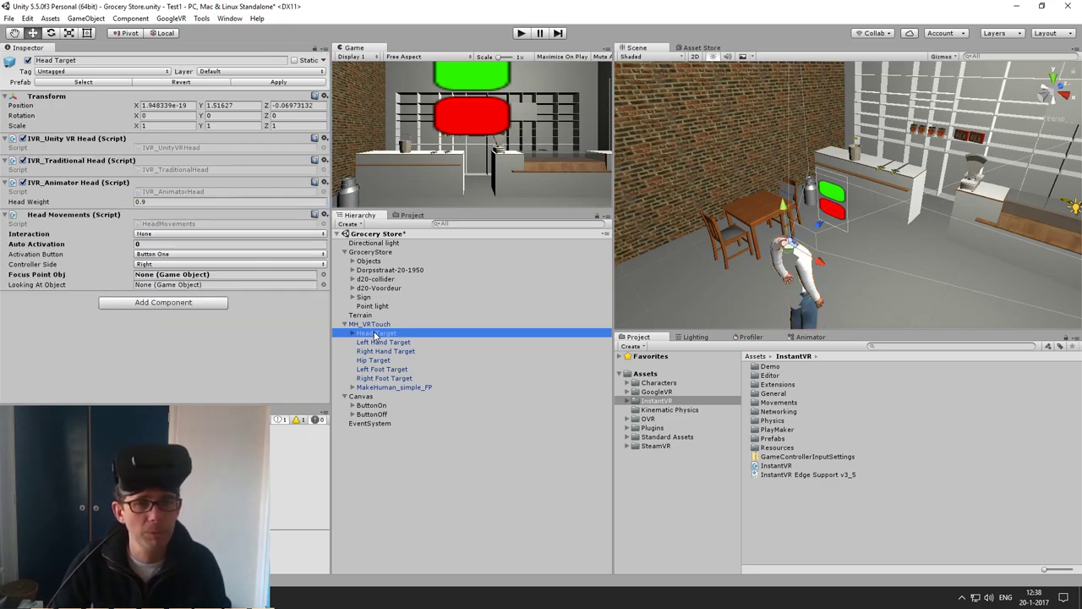
left_click(254, 322)
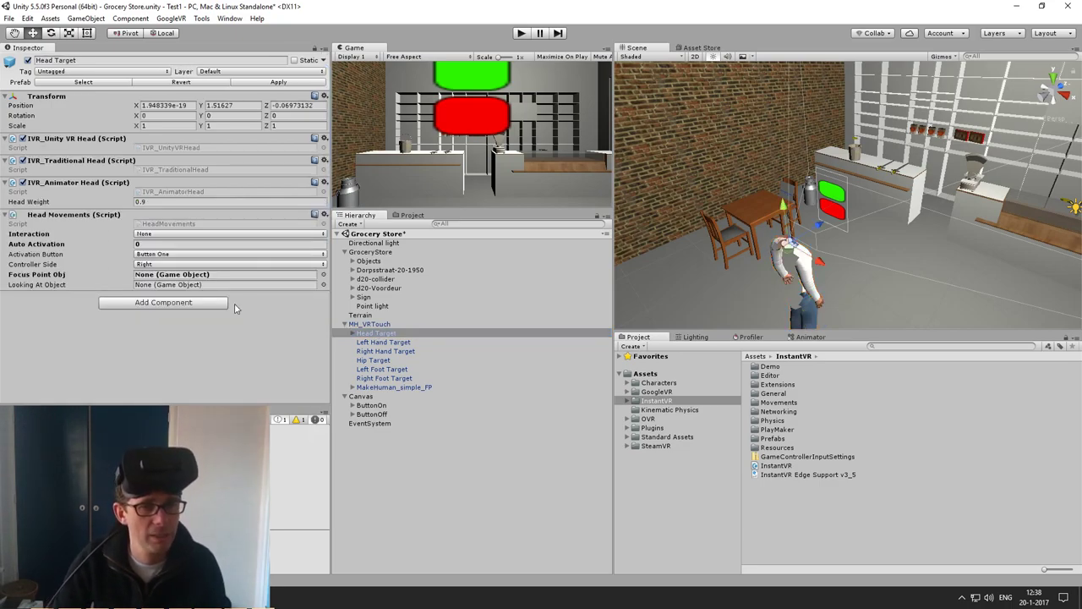
left_click(371, 337)
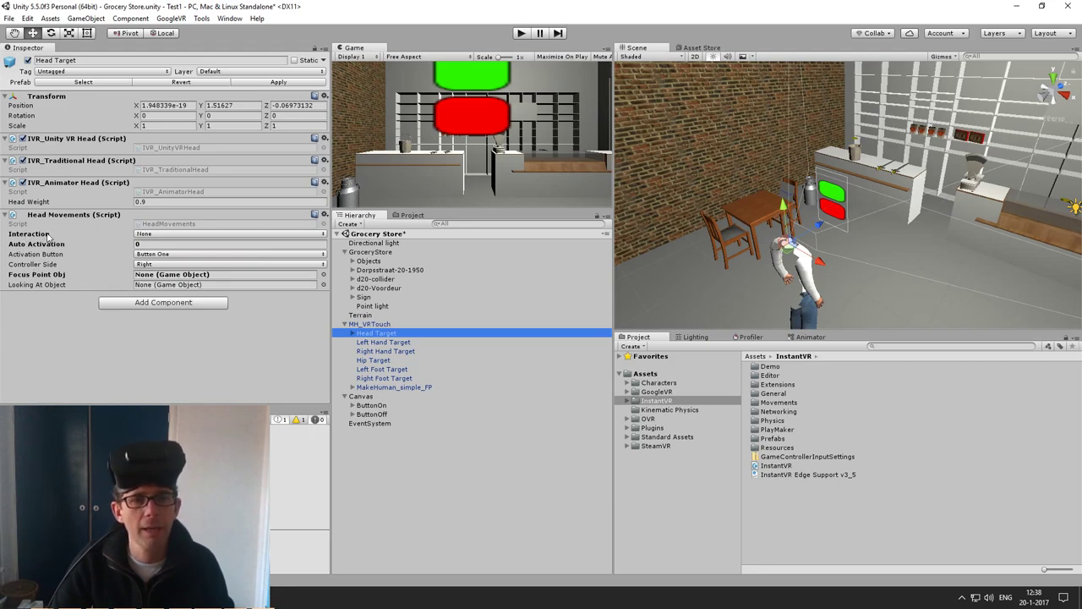
left_click(149, 235)
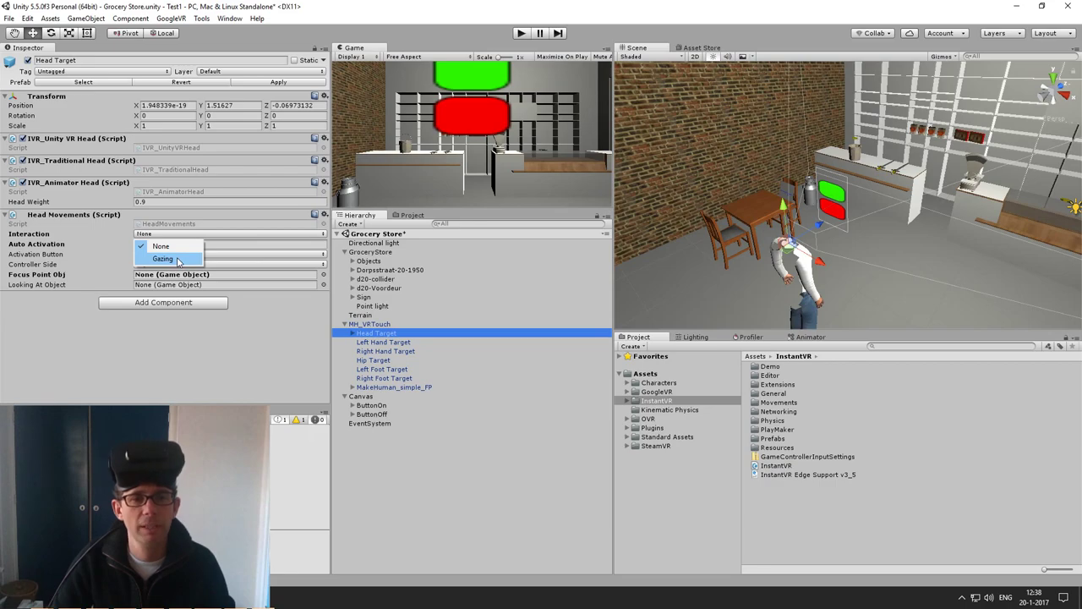
left_click(170, 259)
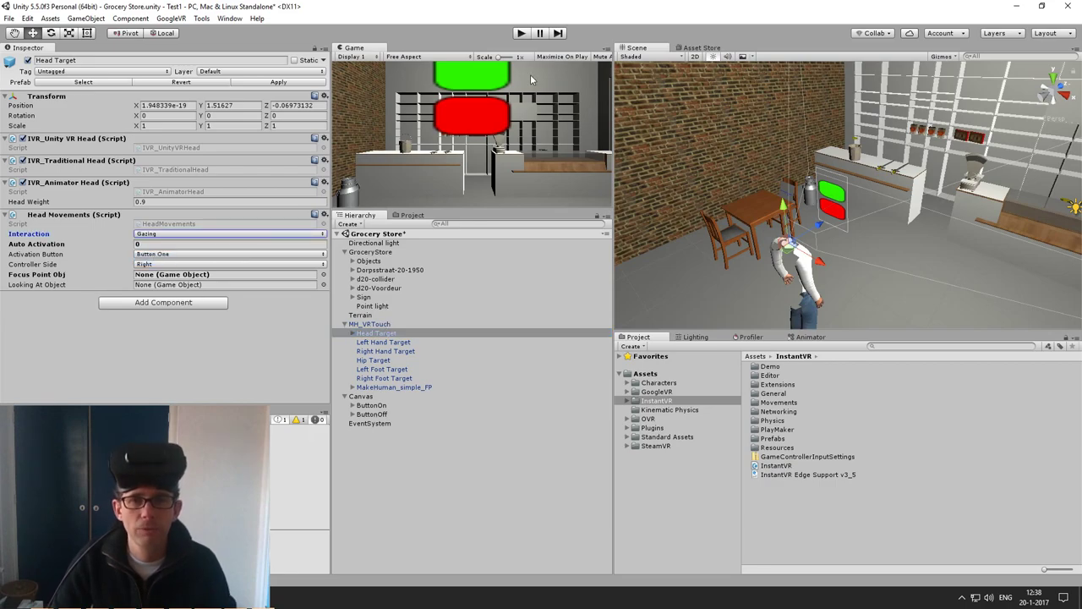
Run the scene twice to test gazing at the green and red buttons, stopping play mode after each run.
left_click(522, 33)
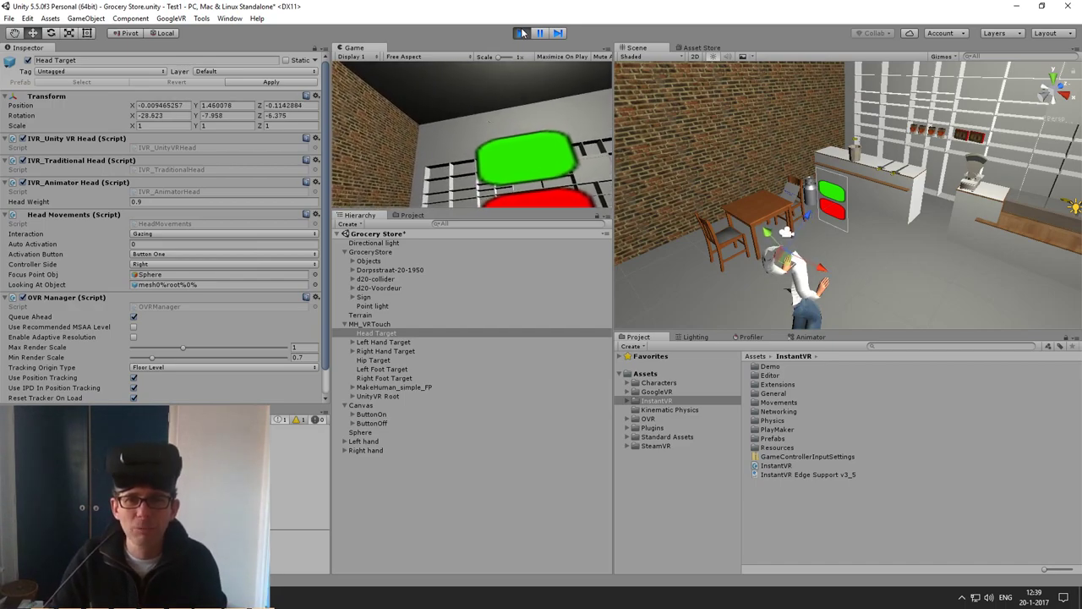
key("ctrl+p")
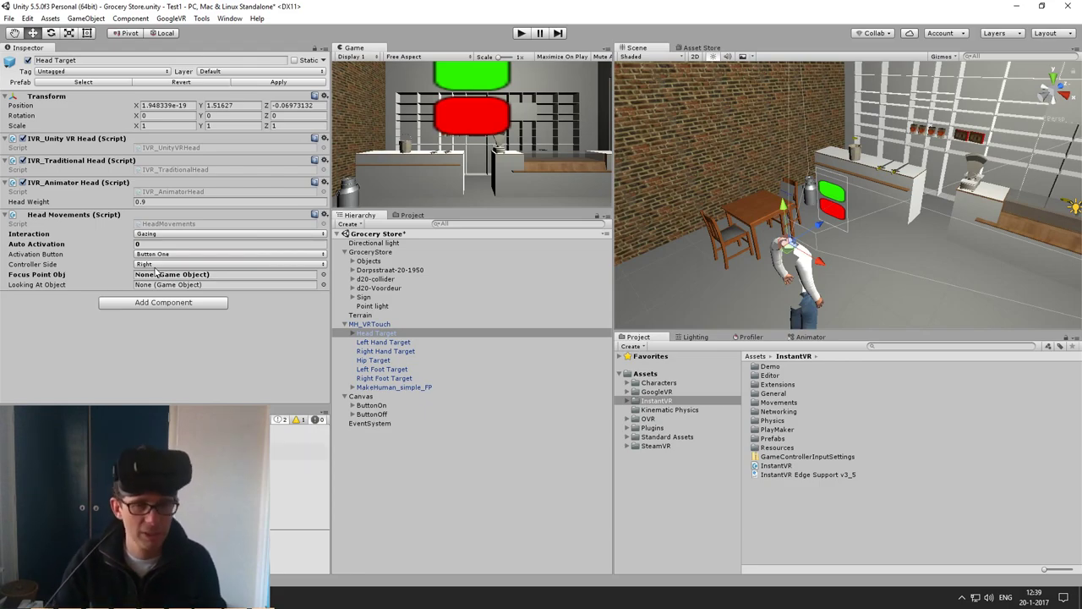
left_click(522, 34)
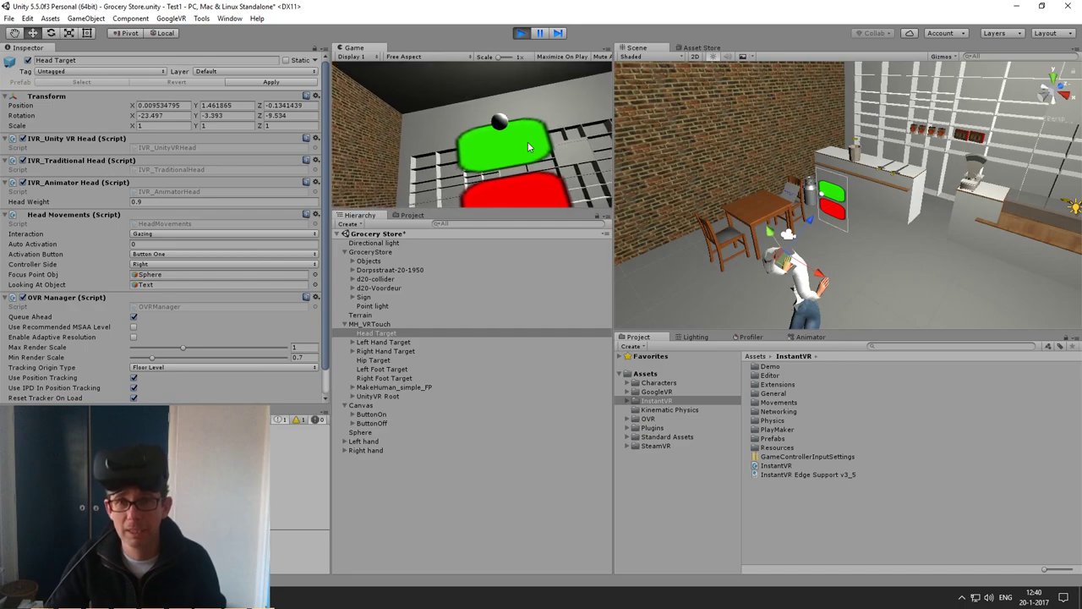
left_click(522, 33)
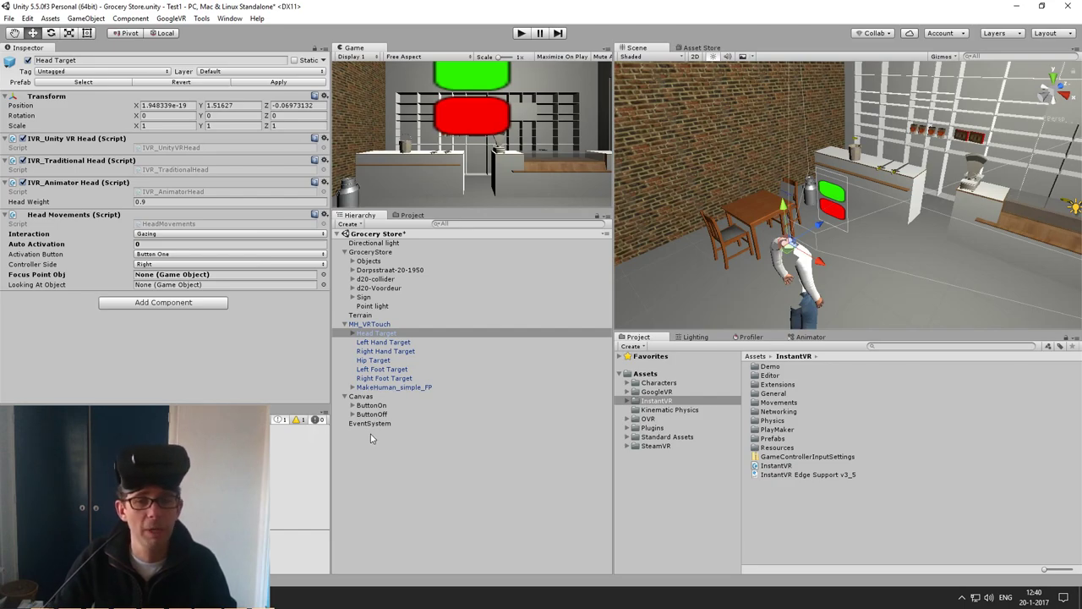
Add an Event Trigger component to ButtonOn and give it a PointerClick event.
left_click(362, 396)
left_click(370, 405)
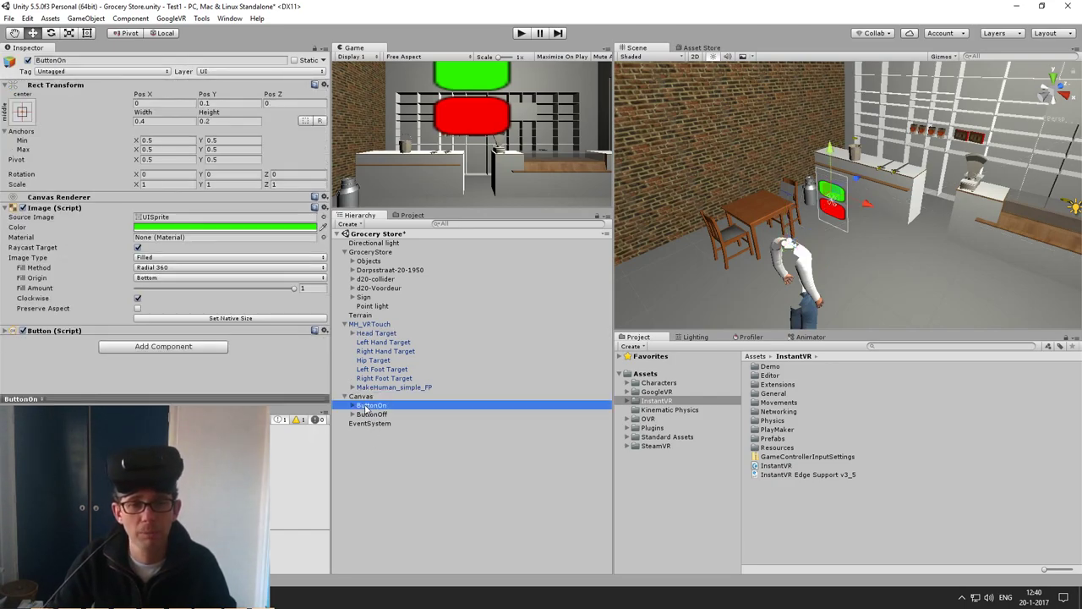
left_click(6, 208)
left_click(144, 237)
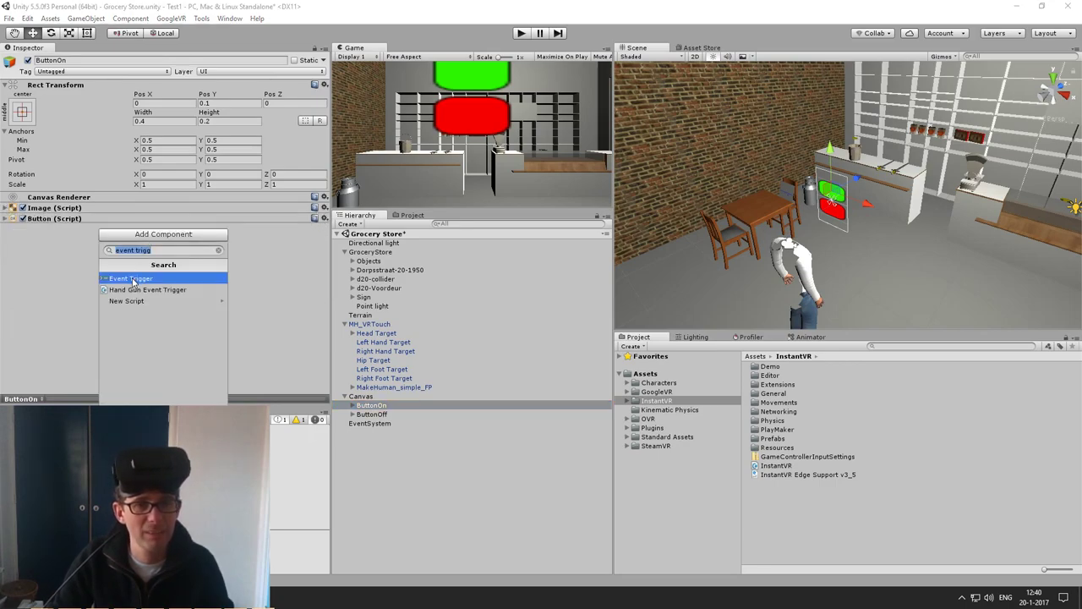
type("event tr")
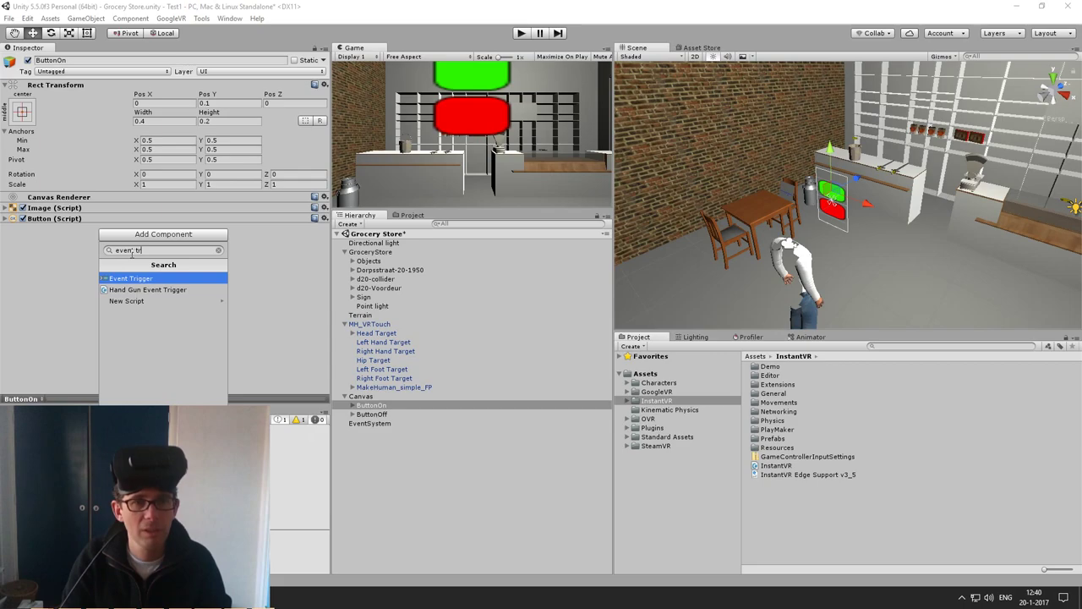
key("Return")
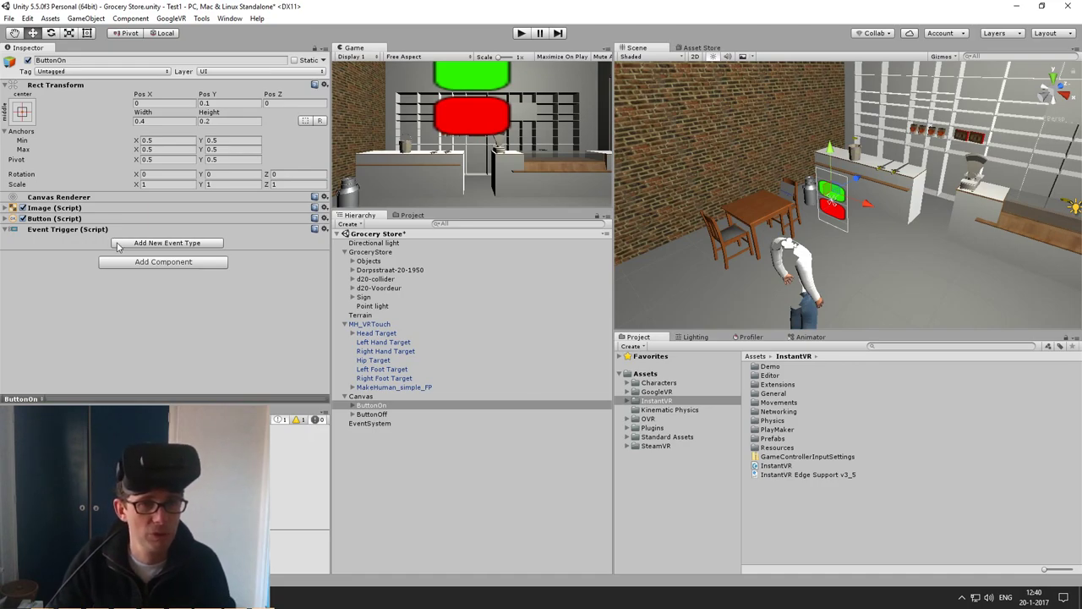
left_click(119, 245)
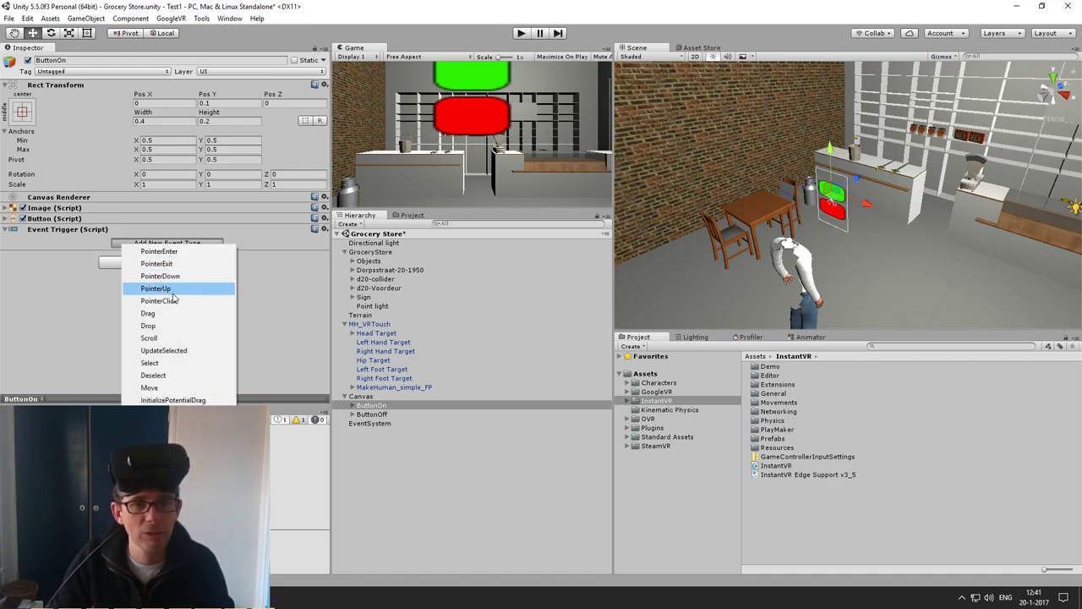
left_click(167, 303)
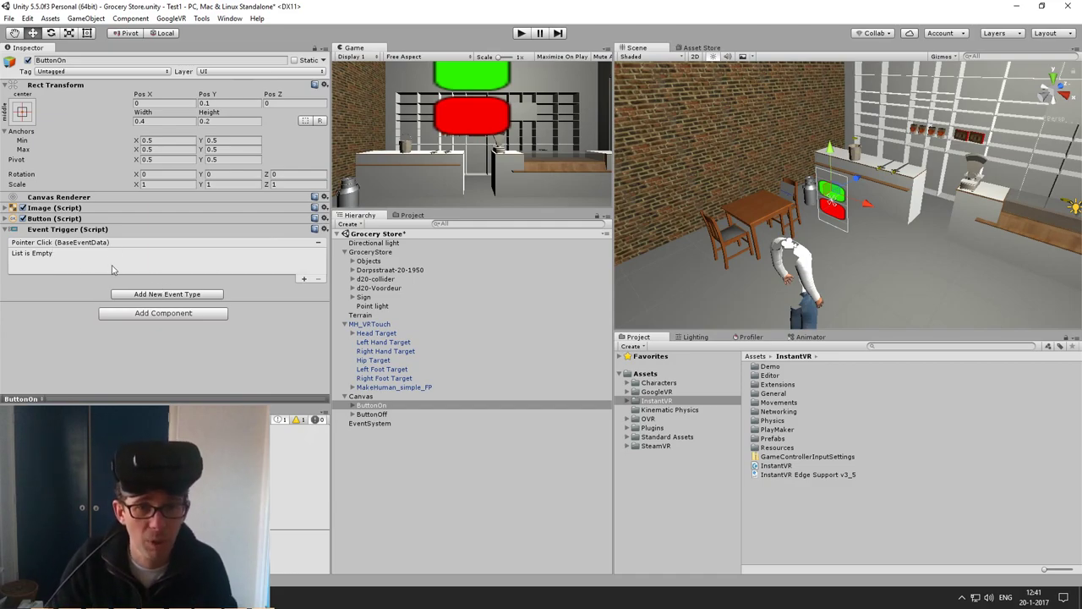
Add an action to ButtonOn's Pointer Click event that targets the Point light and sets Light.enabled to true.
left_click(304, 280)
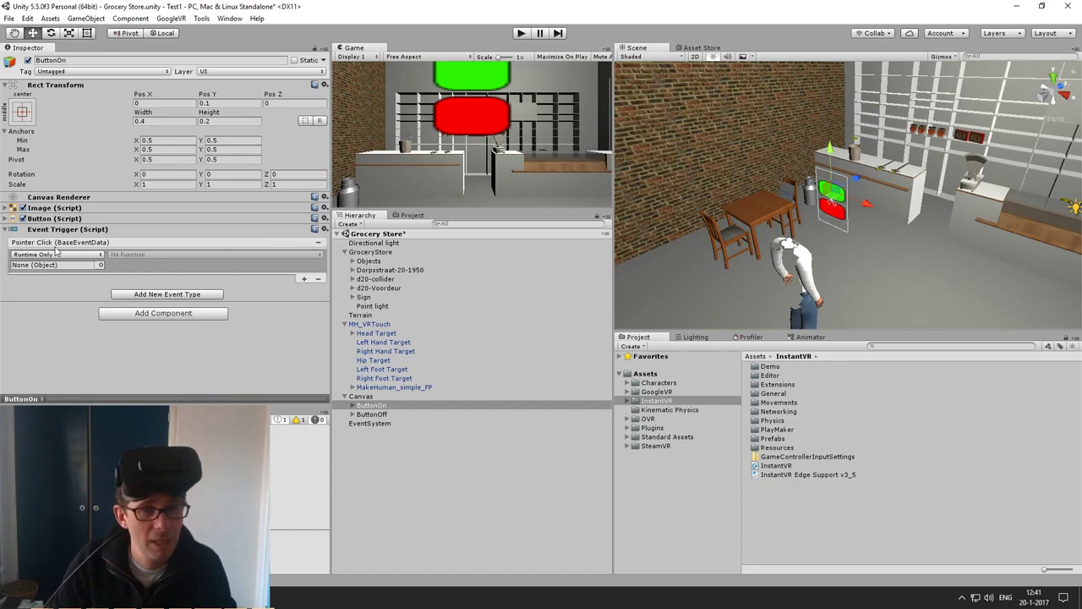
left_click(365, 307)
left_click_drag(365, 308, 61, 263)
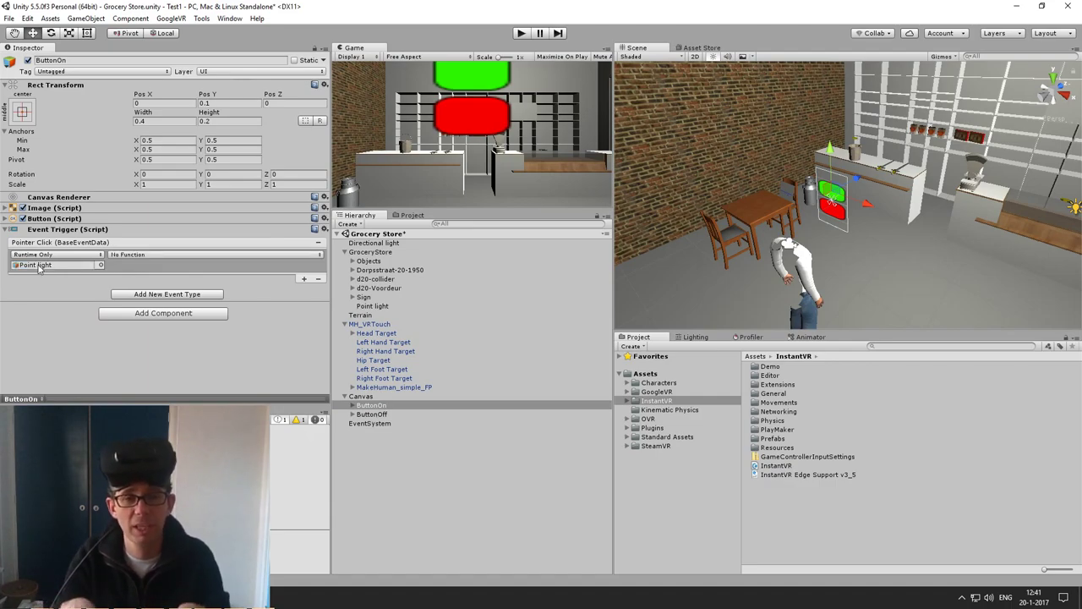
left_click(127, 256)
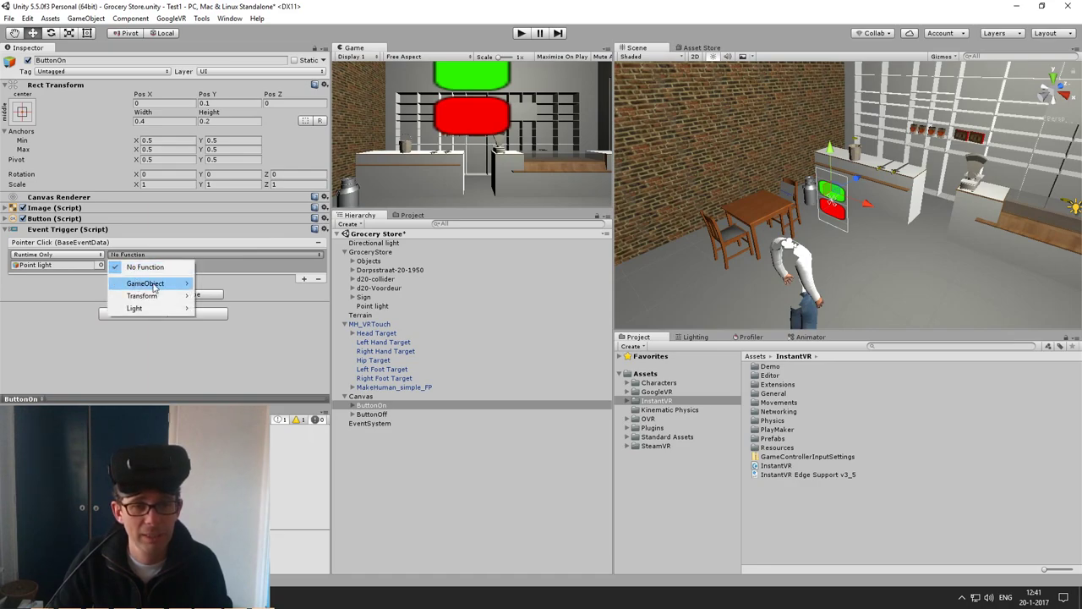
mouse_move(154, 296)
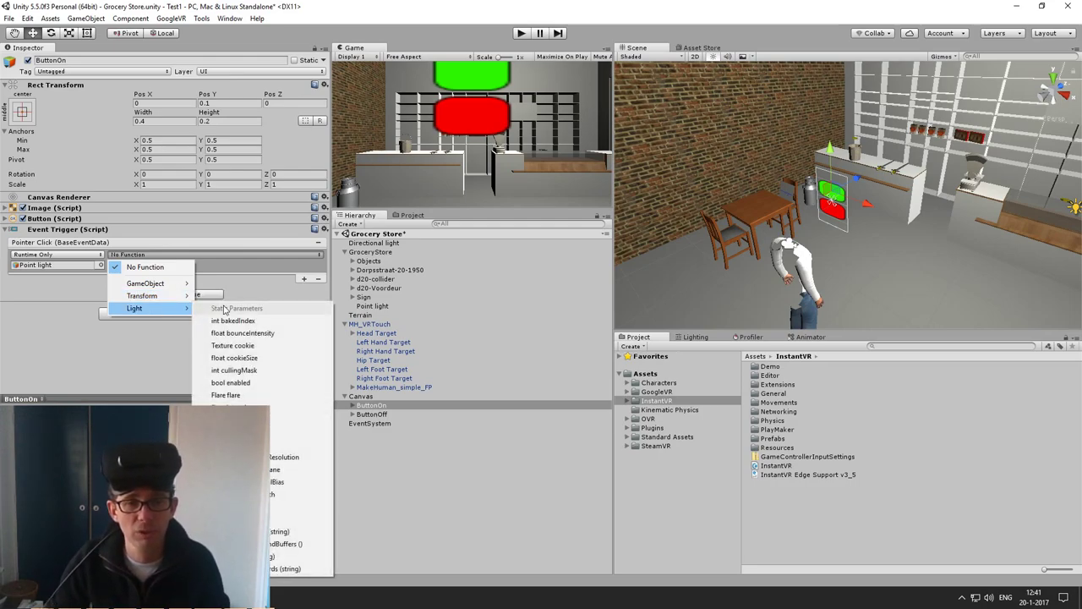
left_click(243, 383)
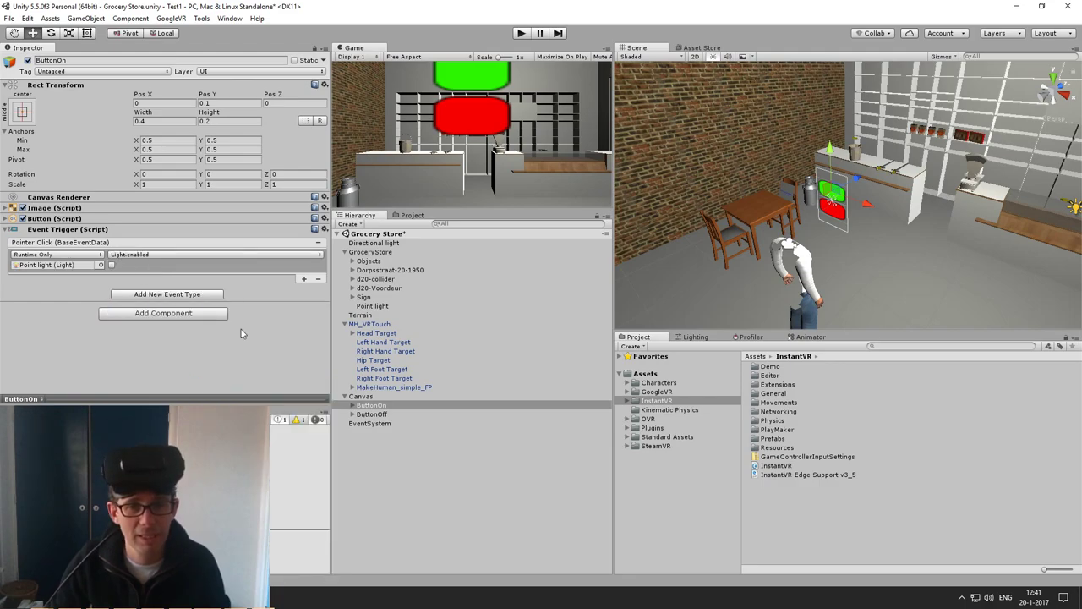
left_click(111, 265)
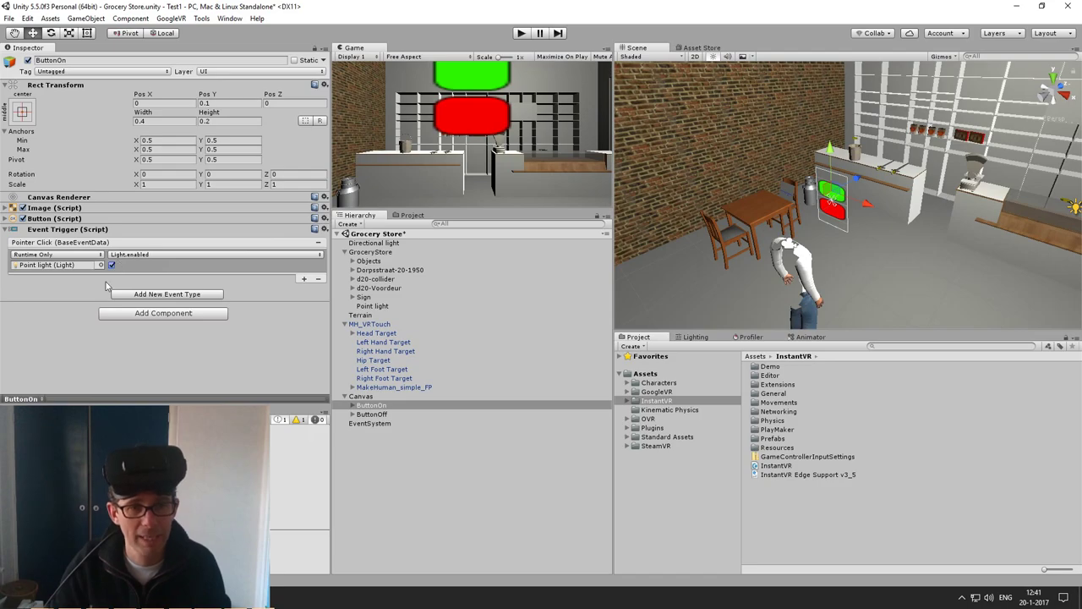
Toggle the Point light's Light component off and on to check what its enabled state does, and return to ButtonOn.
left_click(389, 307)
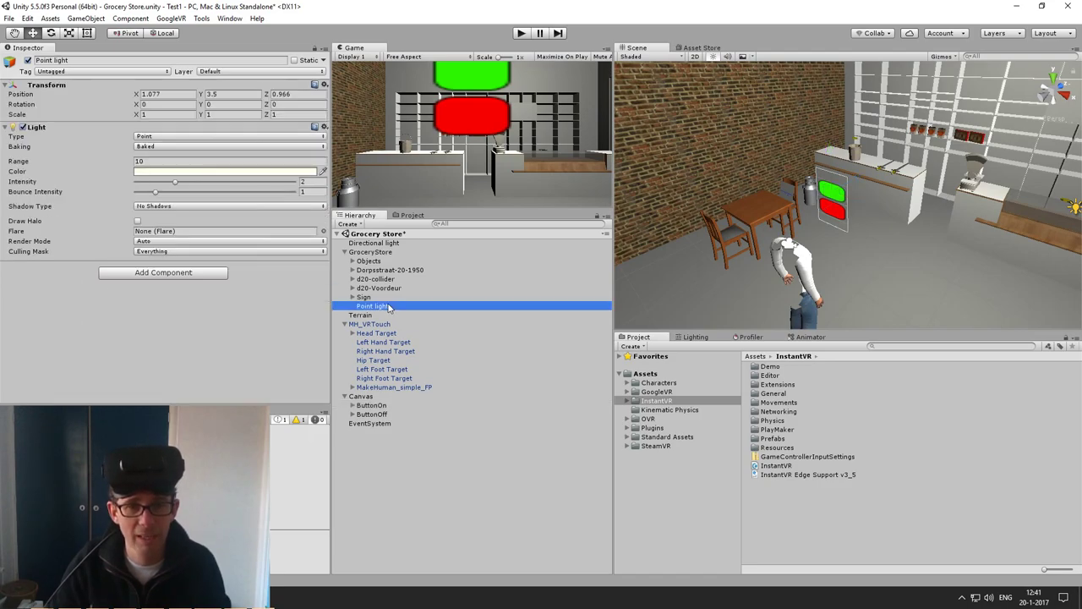
left_click(22, 127)
left_click(23, 127)
left_click(23, 127)
left_click(23, 127)
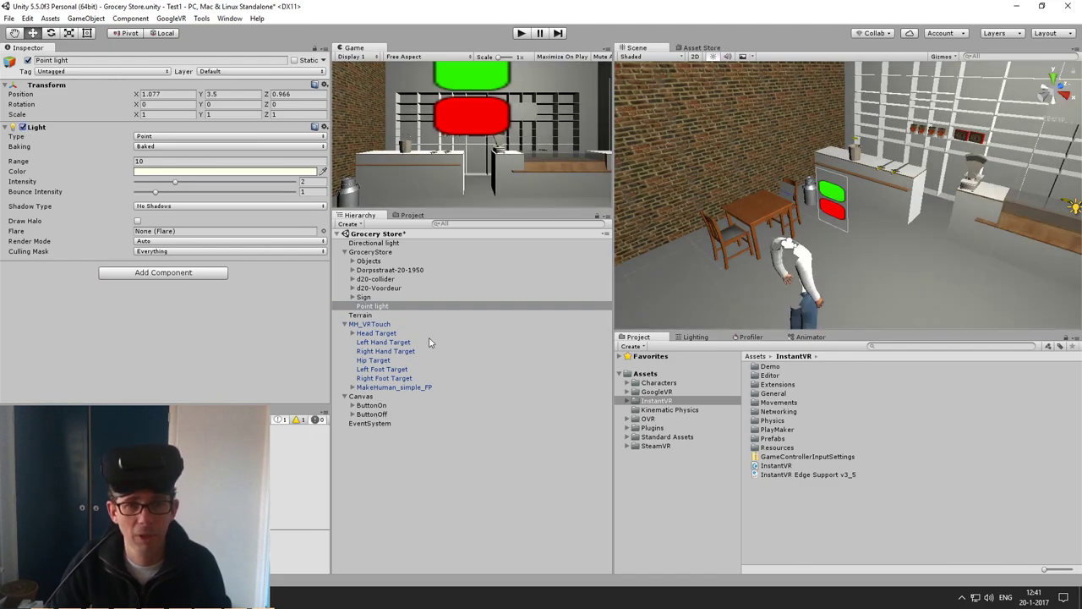
left_click(372, 405)
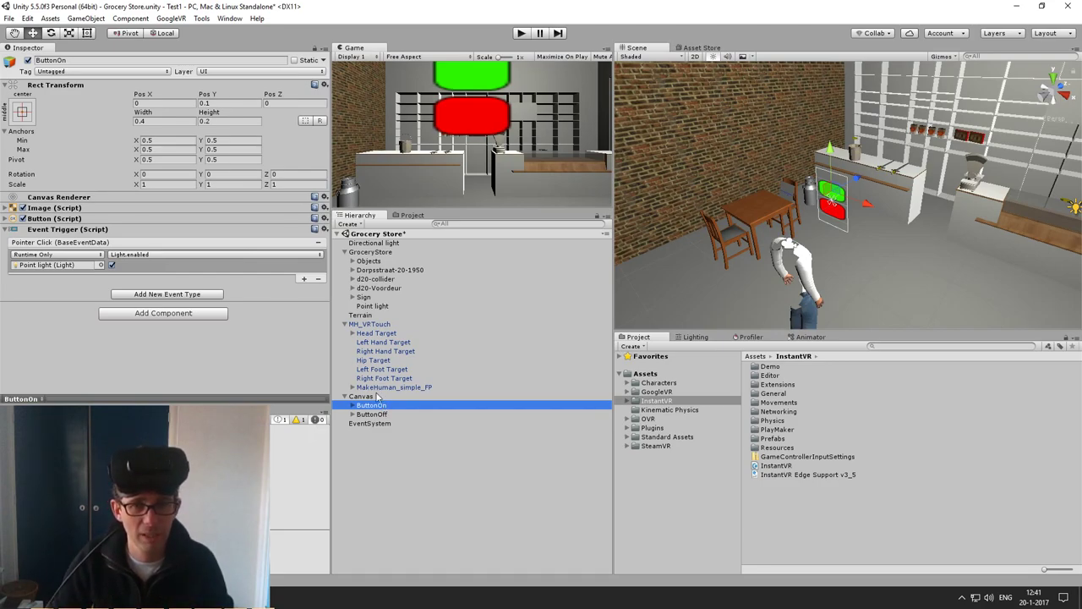
Add an Event Trigger component to ButtonOff and give it a PointerClick event.
left_click(373, 415)
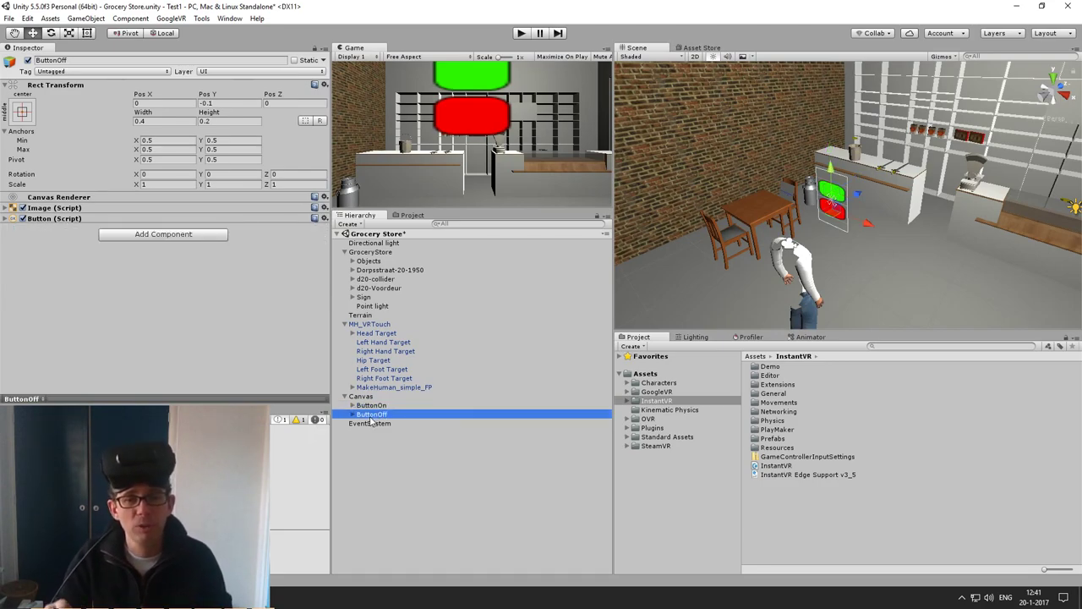
left_click(151, 241)
left_click(138, 279)
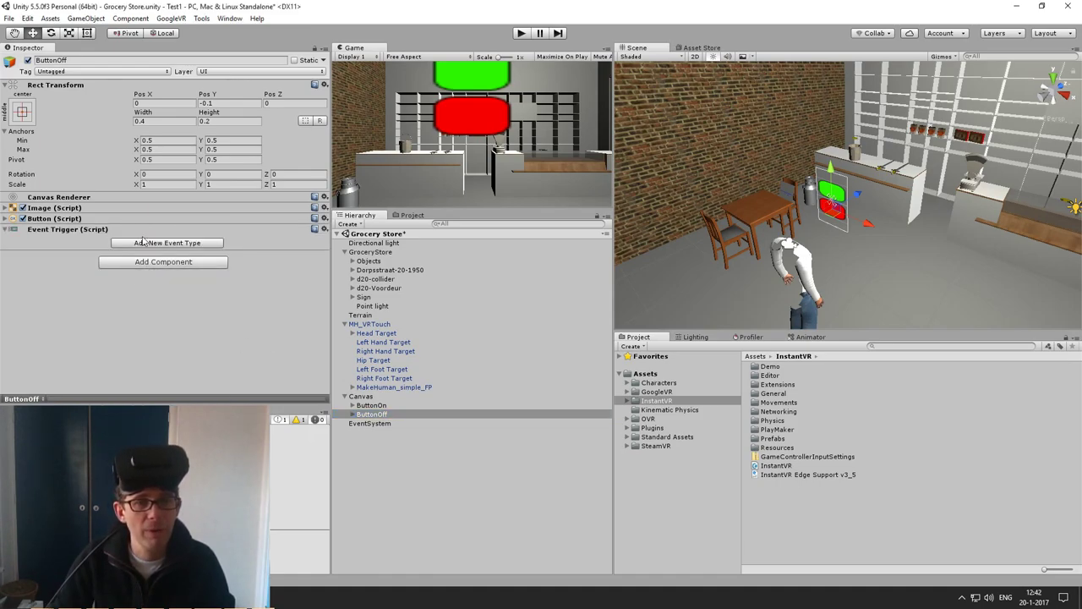
left_click(149, 243)
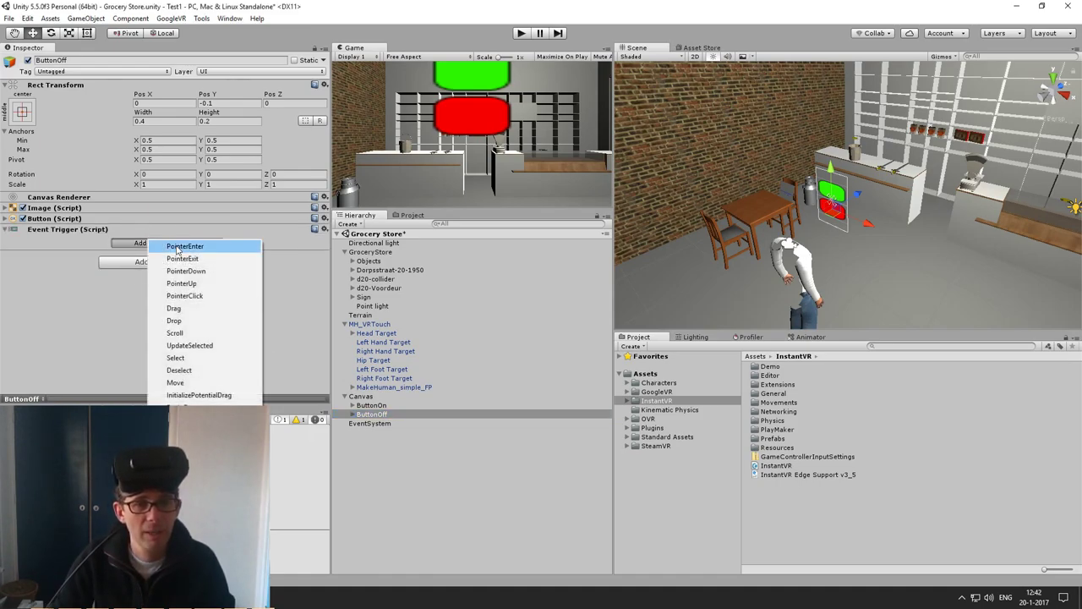
left_click(192, 295)
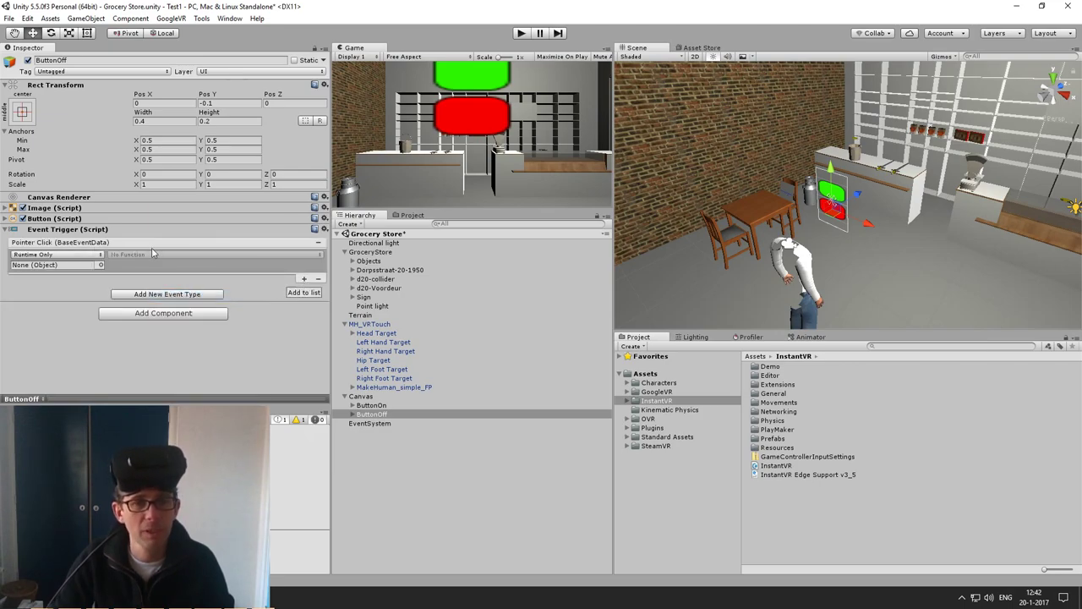
Add an action to ButtonOff's Pointer Click event that sets the Point light's Light.enabled to false, and test it in play mode.
left_click(131, 264)
left_click(385, 307)
left_click_drag(385, 307, 53, 271)
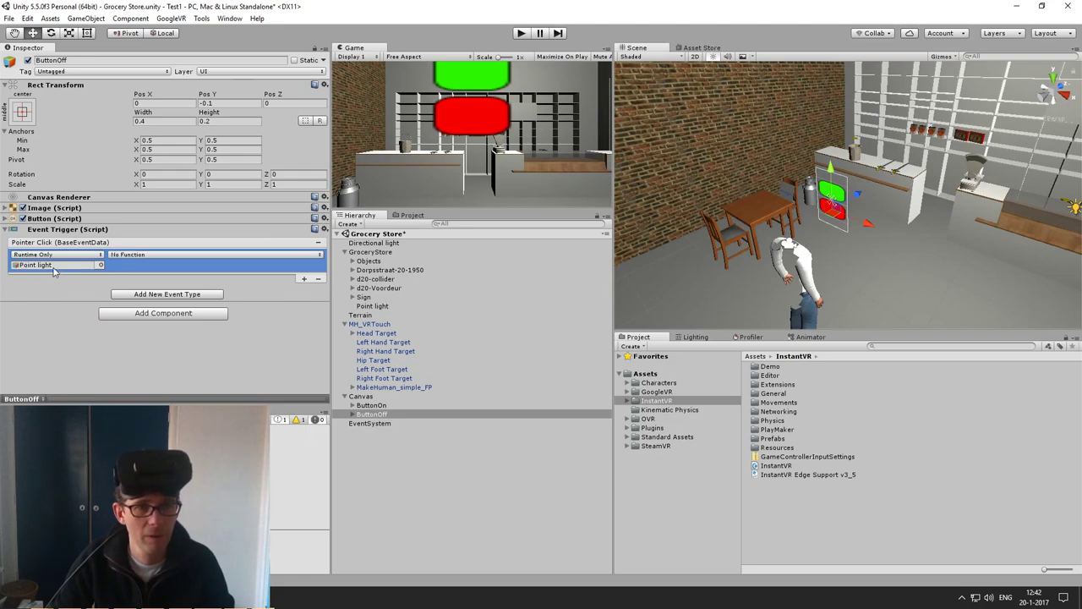
left_click(179, 256)
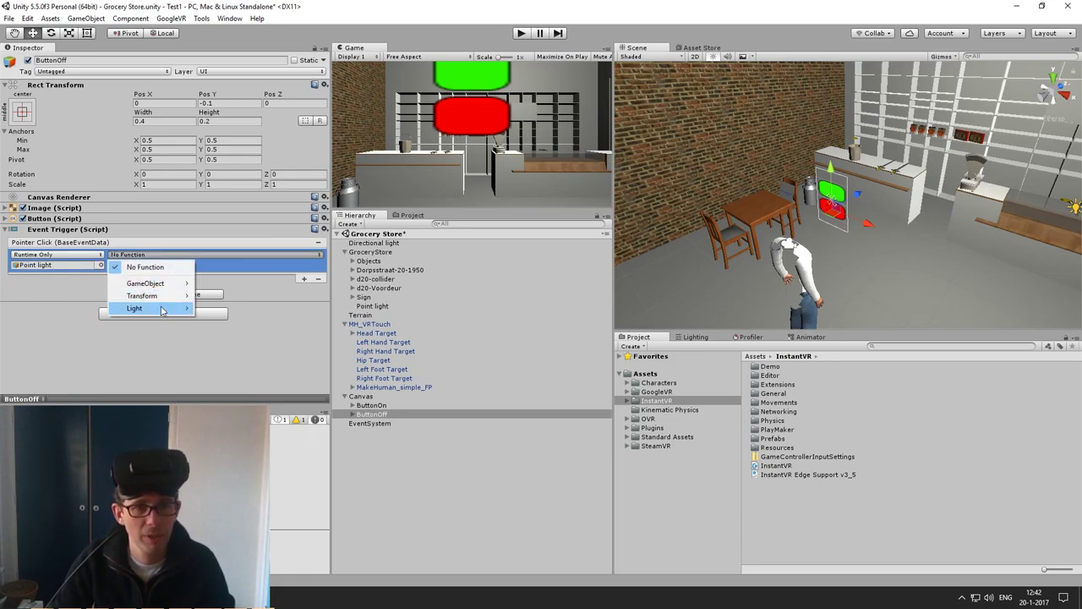
mouse_move(165, 307)
left_click(230, 384)
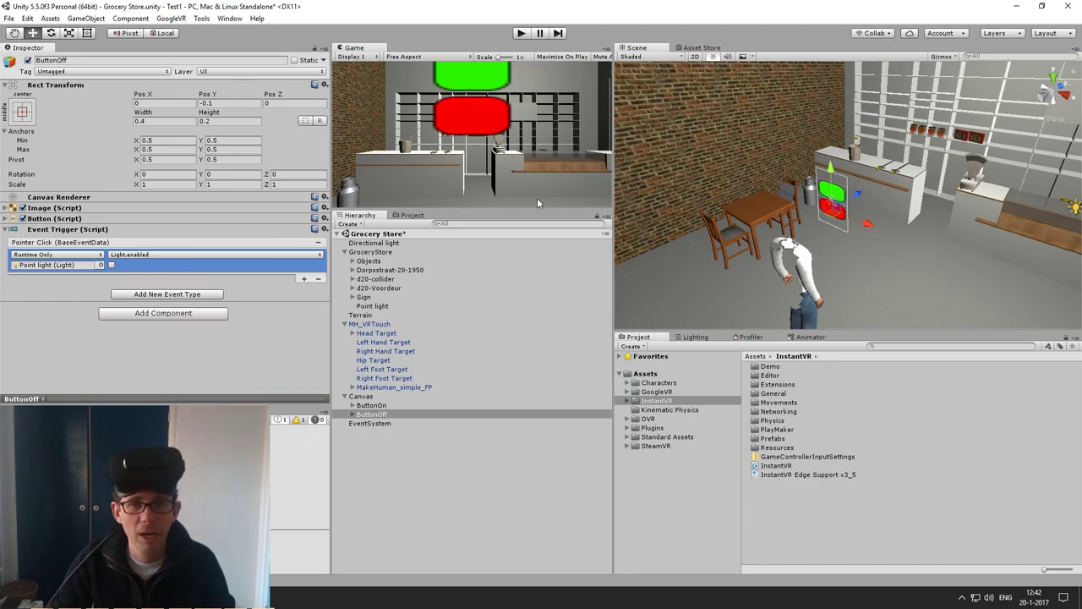
left_click(521, 35)
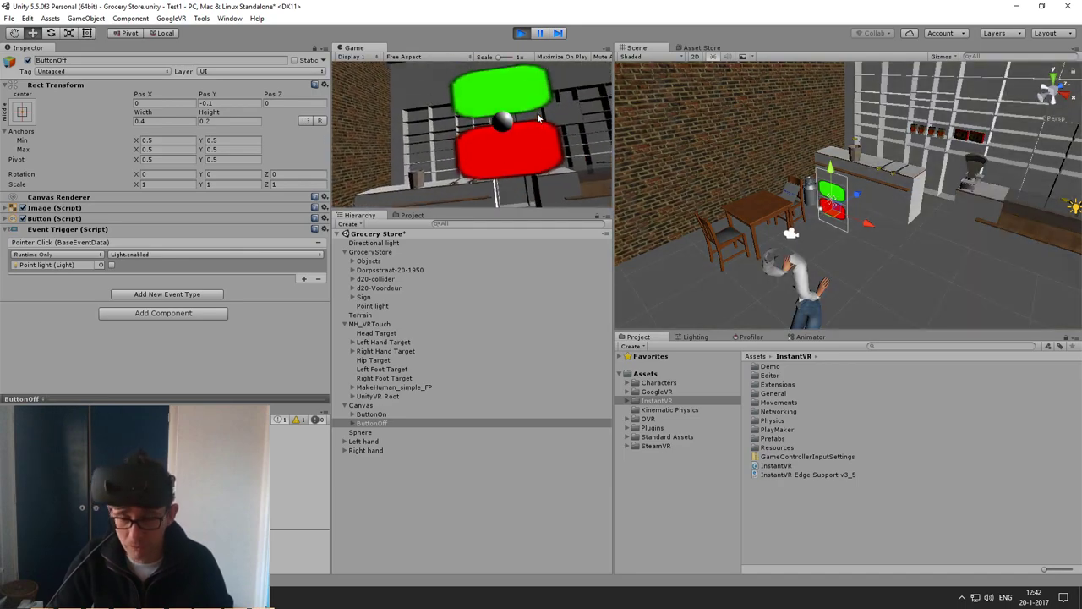
left_click(521, 33)
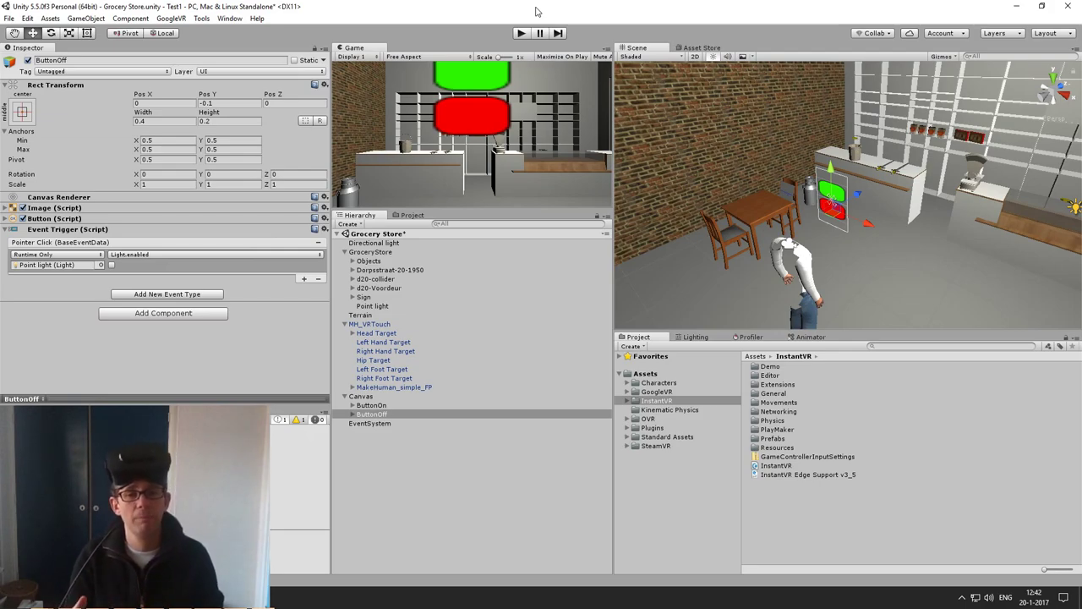
Set Auto Activation to 1.5 in the Head Target's Head Movements script and run the scene to test gaze activation.
left_click(381, 334)
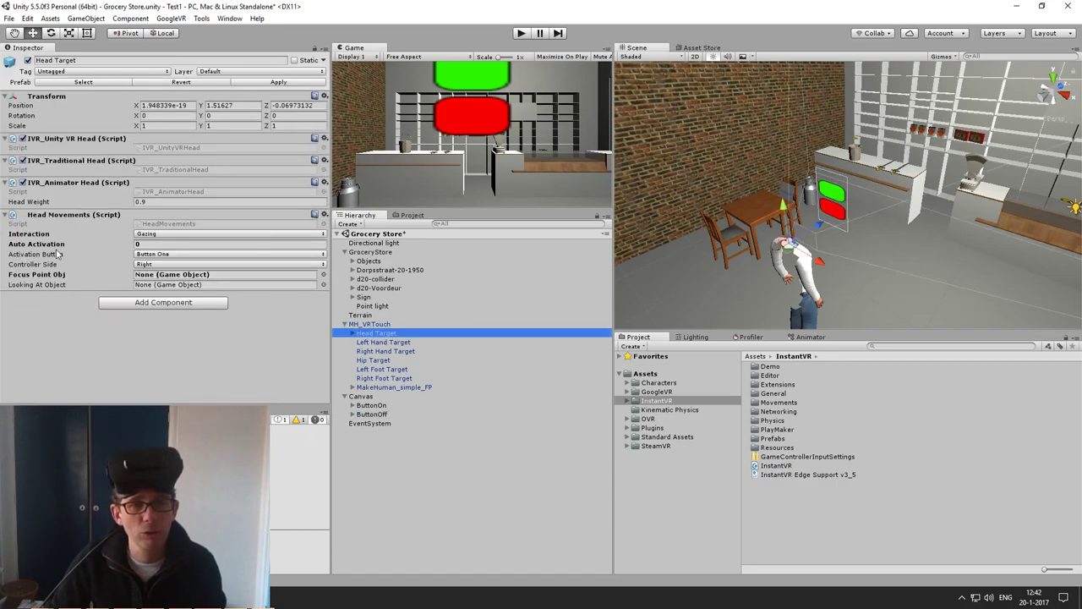
left_click(148, 244)
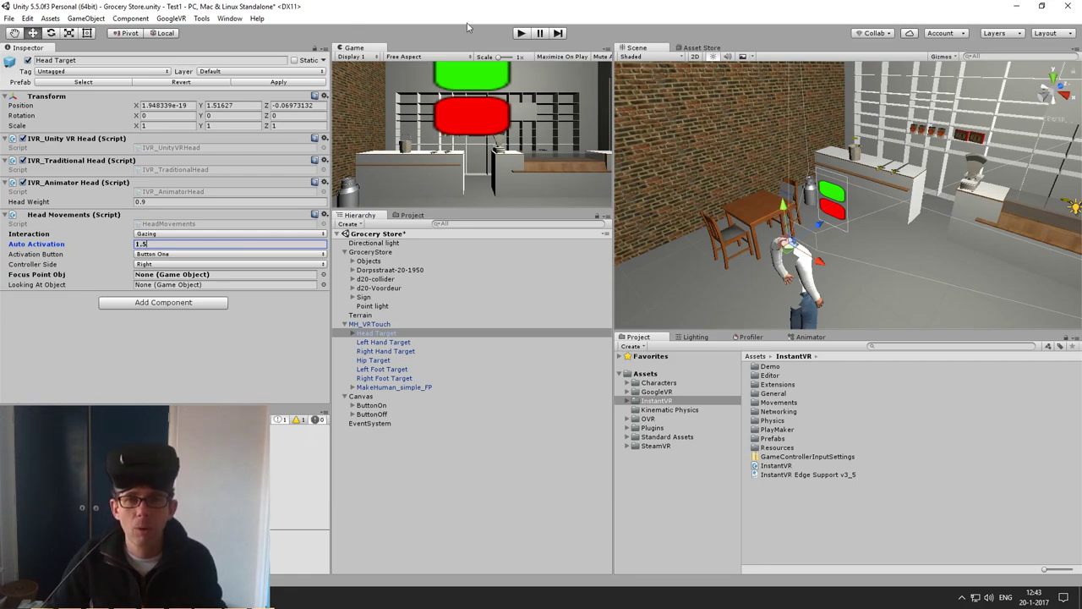
left_click(521, 34)
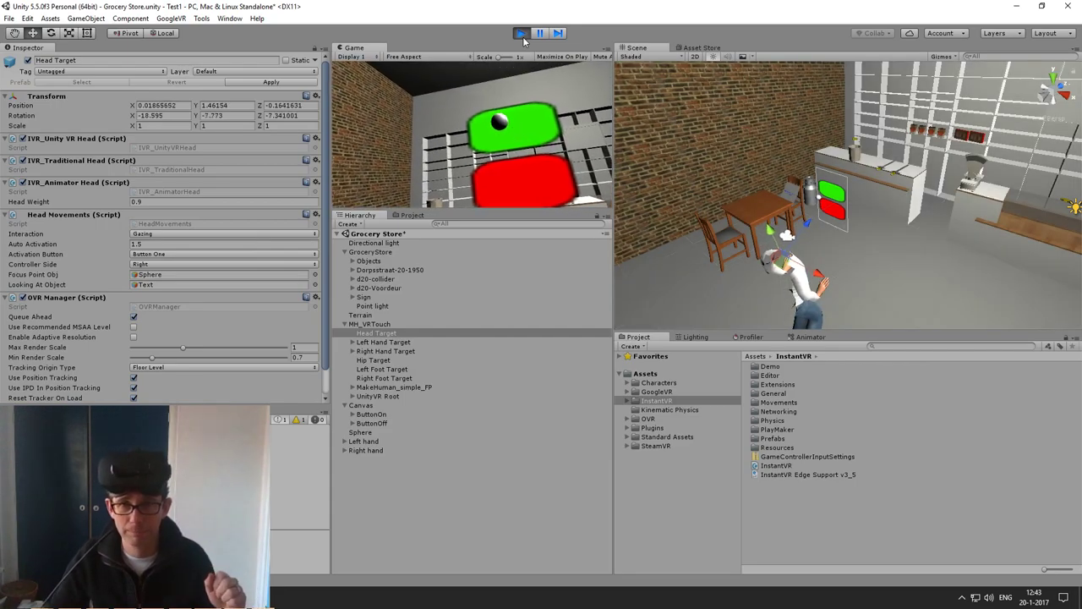
left_click(521, 34)
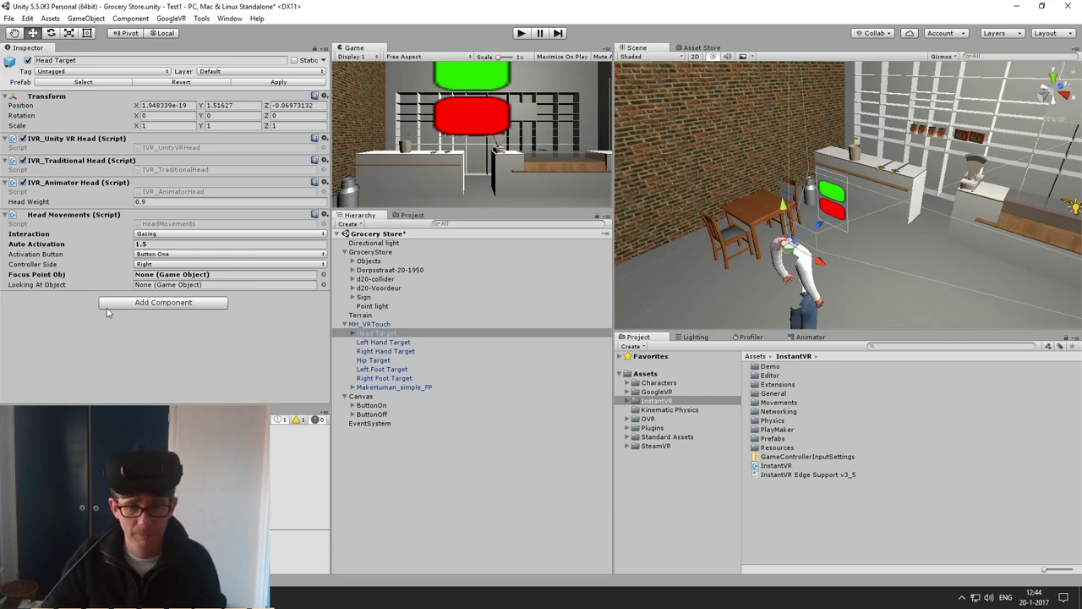
Collapse the Canvas in the scene hierarchy and create a 3D Sphere at the scene's root level.
left_click(345, 397)
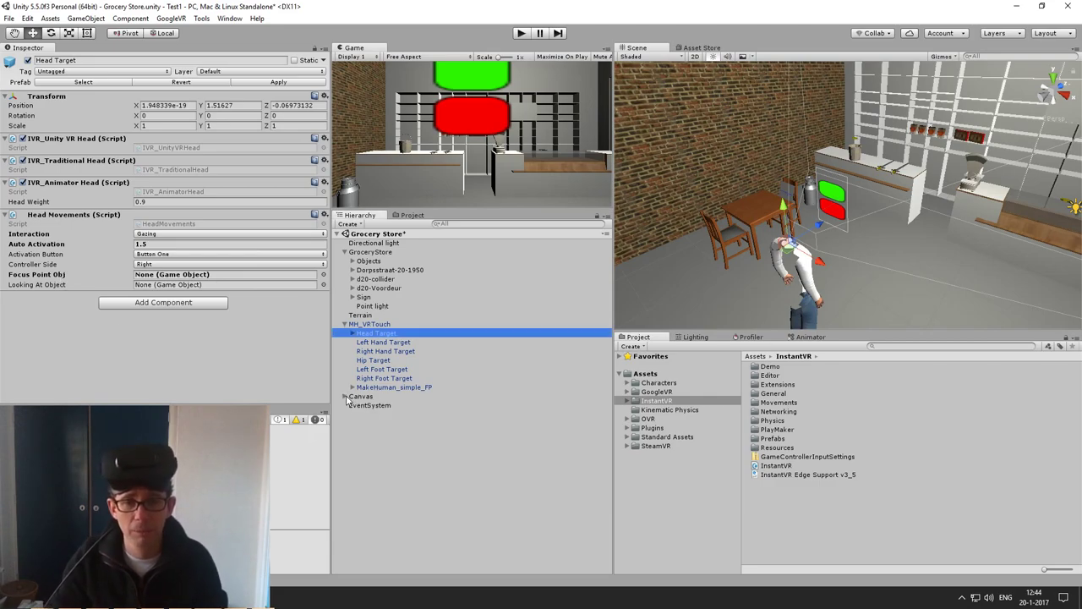
left_click(348, 427)
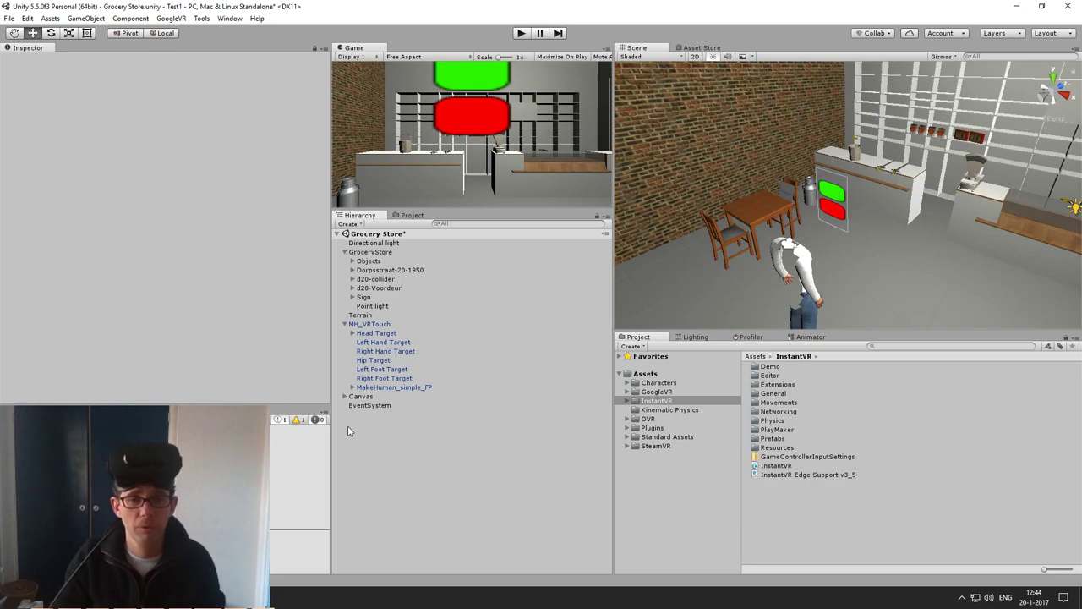
right_click(347, 431)
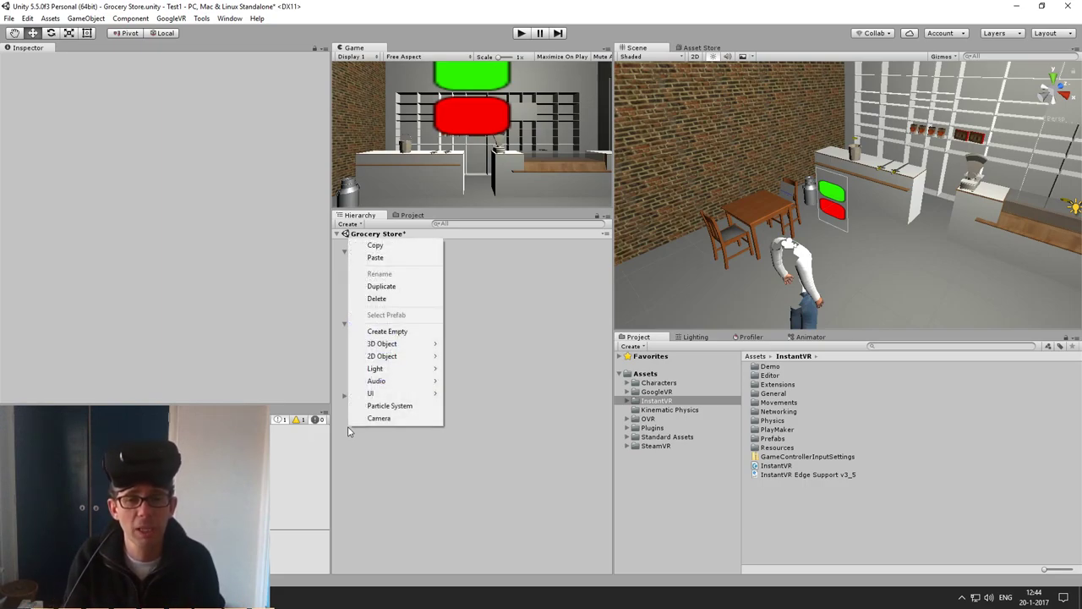
mouse_move(412, 346)
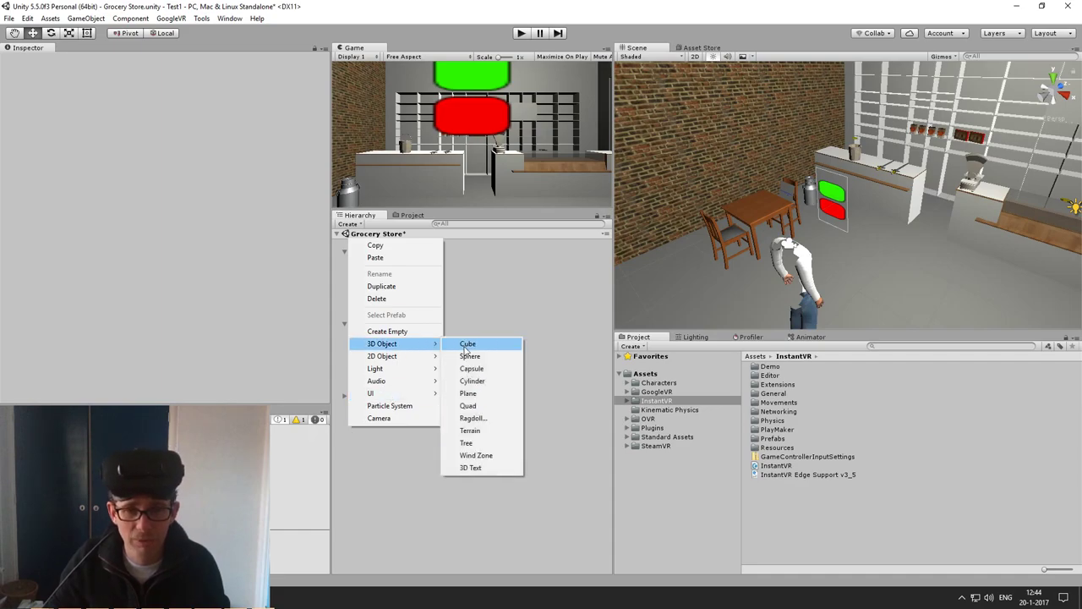
left_click(479, 356)
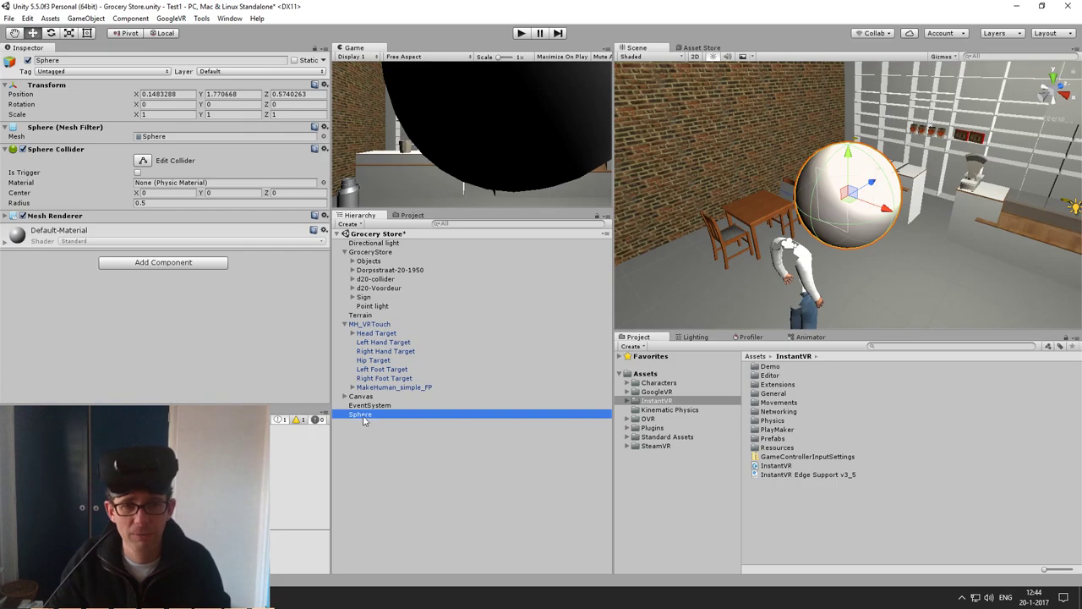
Set the sphere's position to 0, 0, 0.
left_click(183, 97)
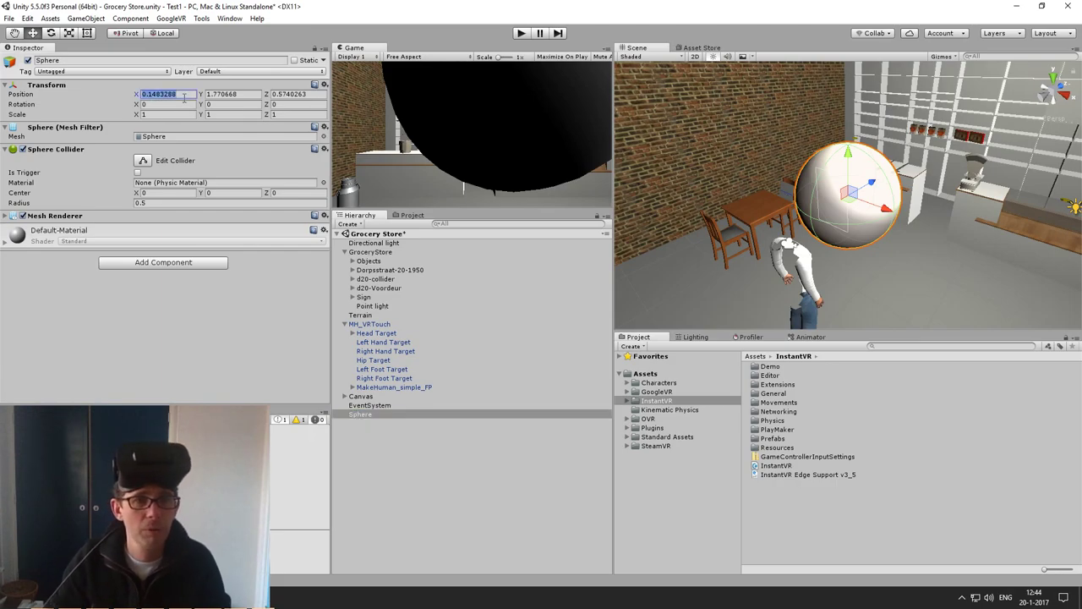
type("0")
key("Tab")
type("0")
key("Tab")
type("0")
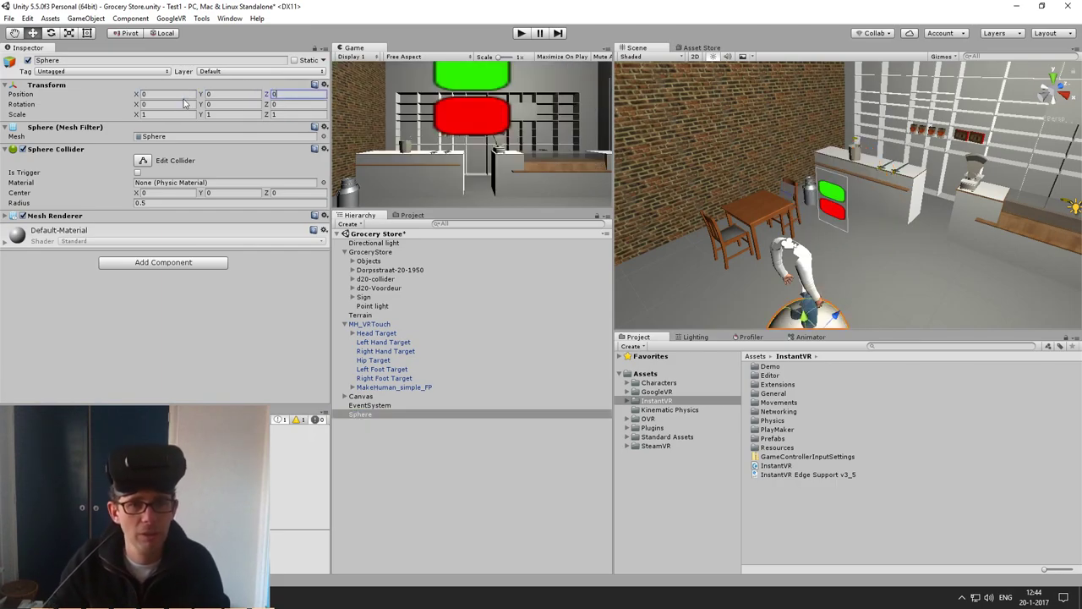
Scale the sphere to 0.1 on the X, Y and Z axes.
left_click(161, 115)
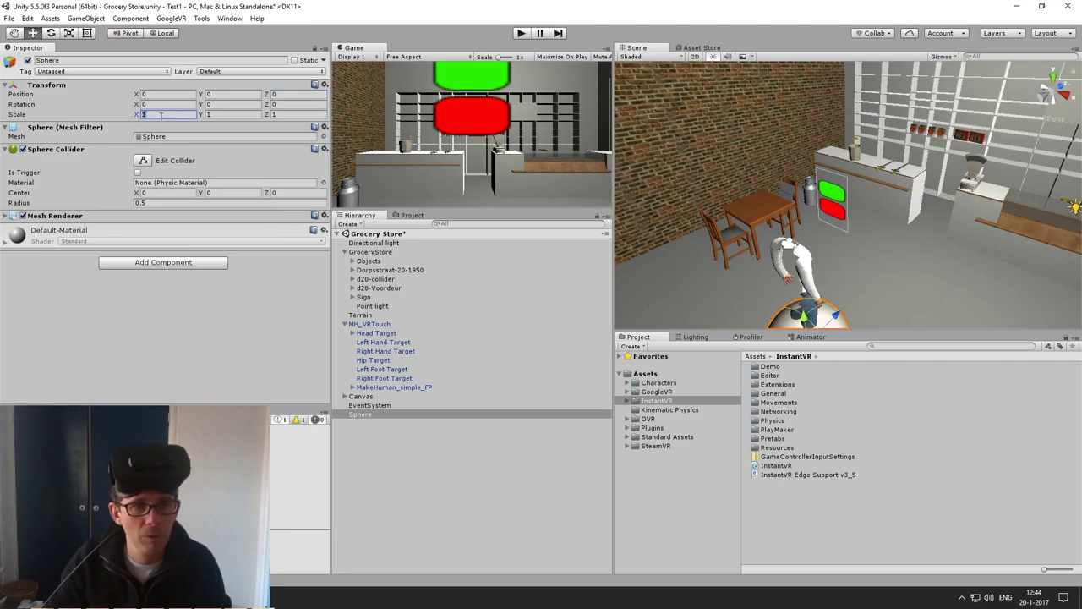
type("0.1")
key("Tab")
type("0.10")
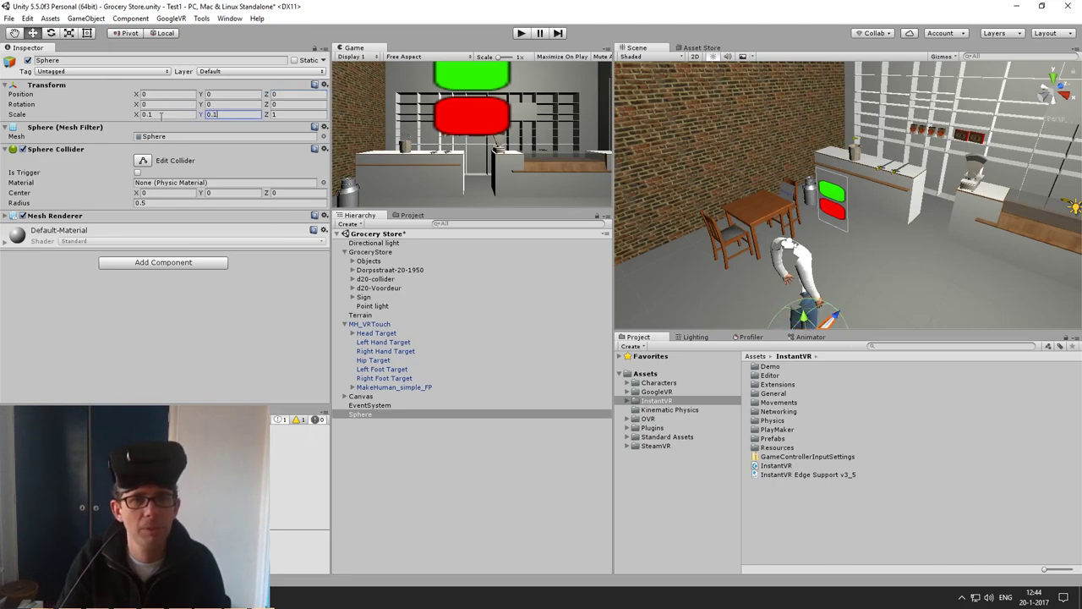
key("Tab")
type("0.1")
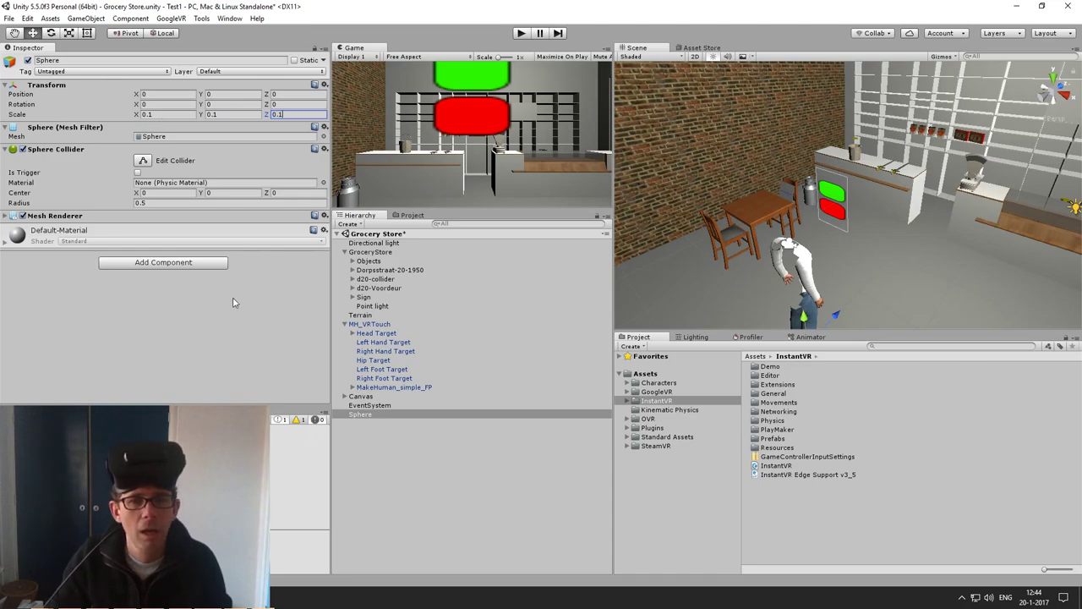
Assign the Sphere as the Head Target's Focus Point Obj and run the scene to check how the sphere follows the gaze.
left_click(381, 335)
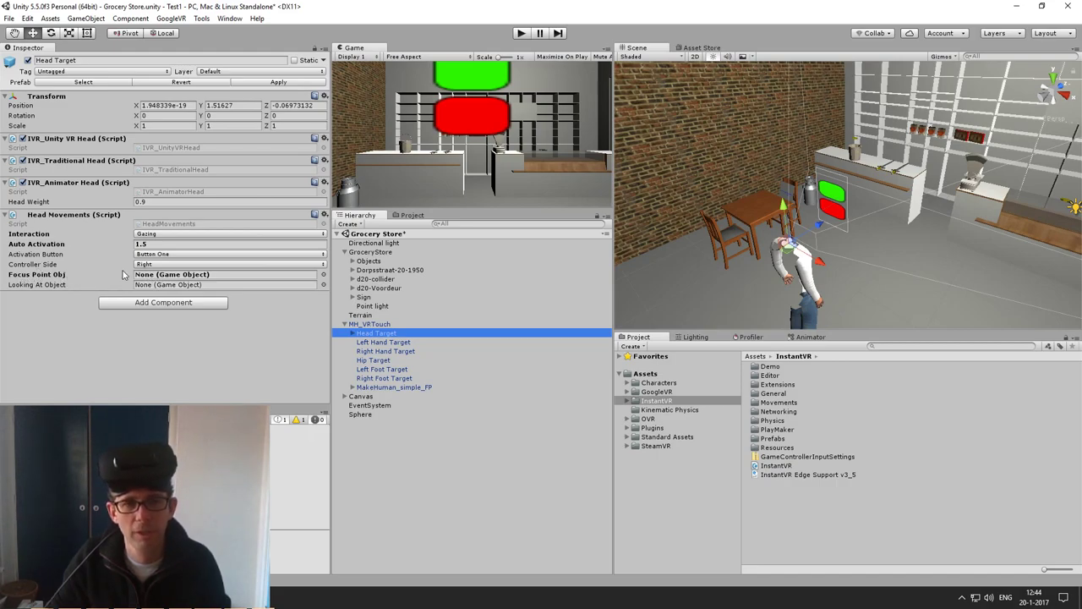
left_click_drag(374, 415, 171, 277)
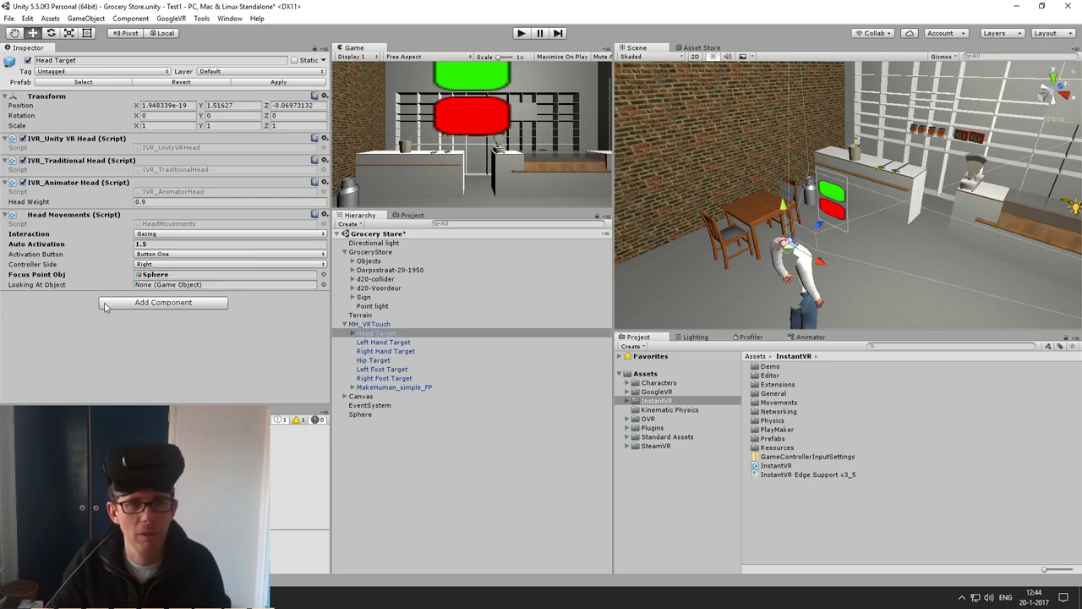
left_click(521, 34)
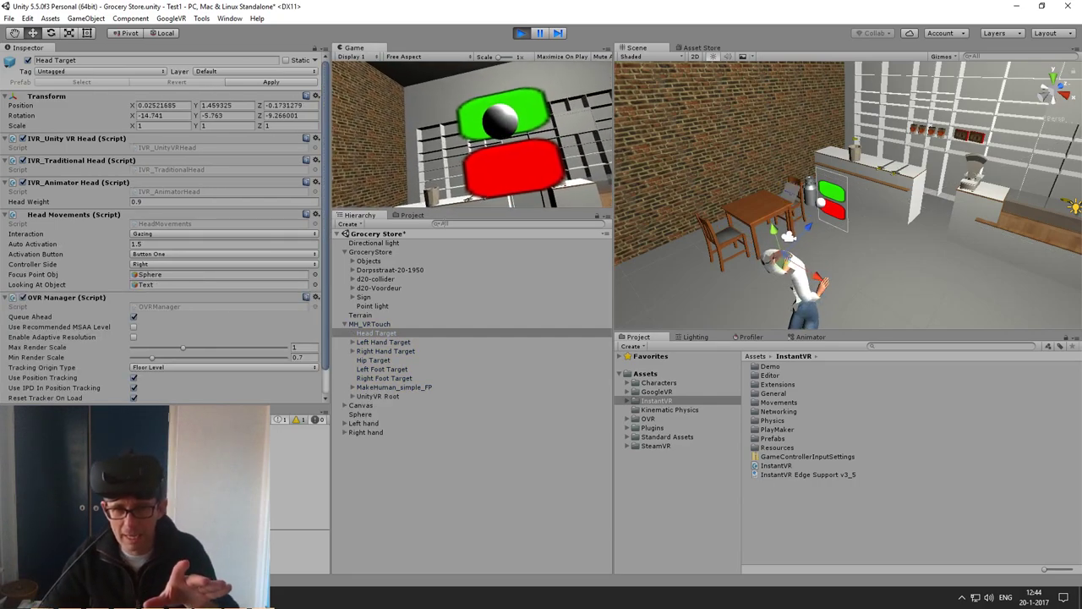
left_click(372, 414)
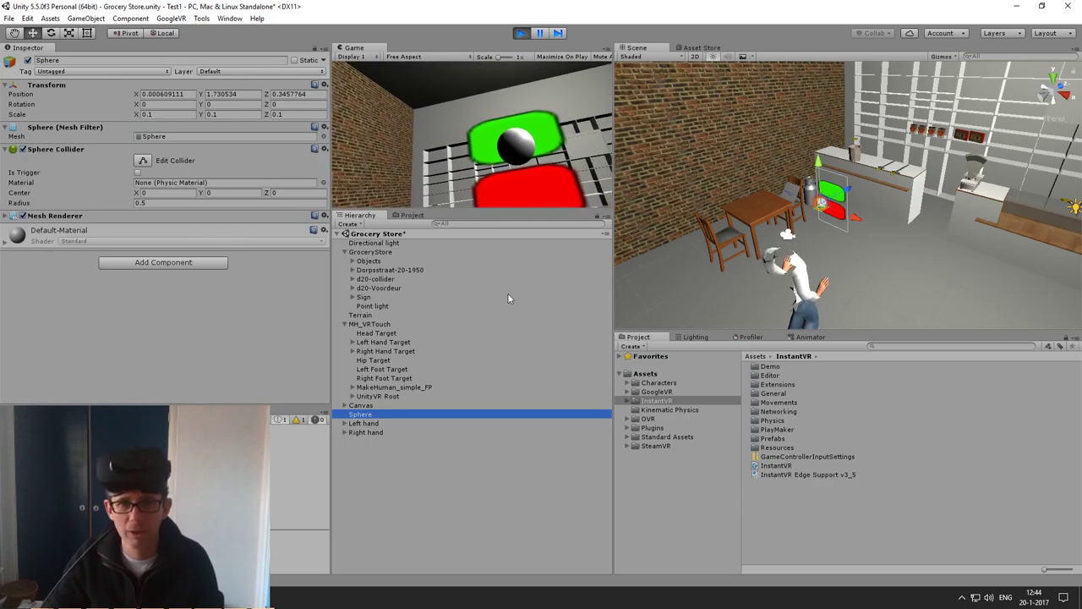
left_click(496, 158)
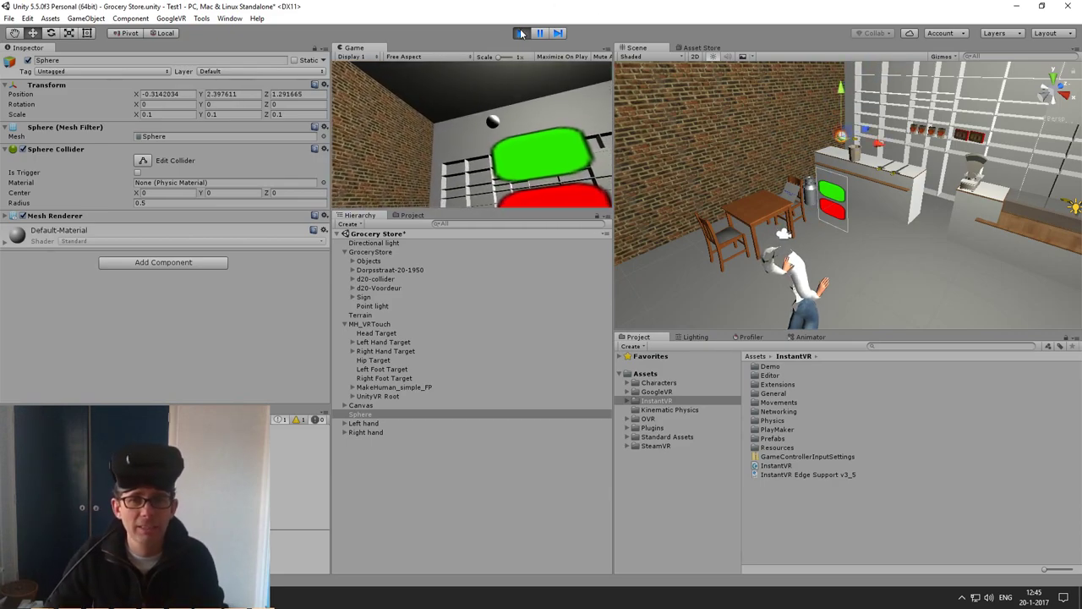
key("ctrl+p")
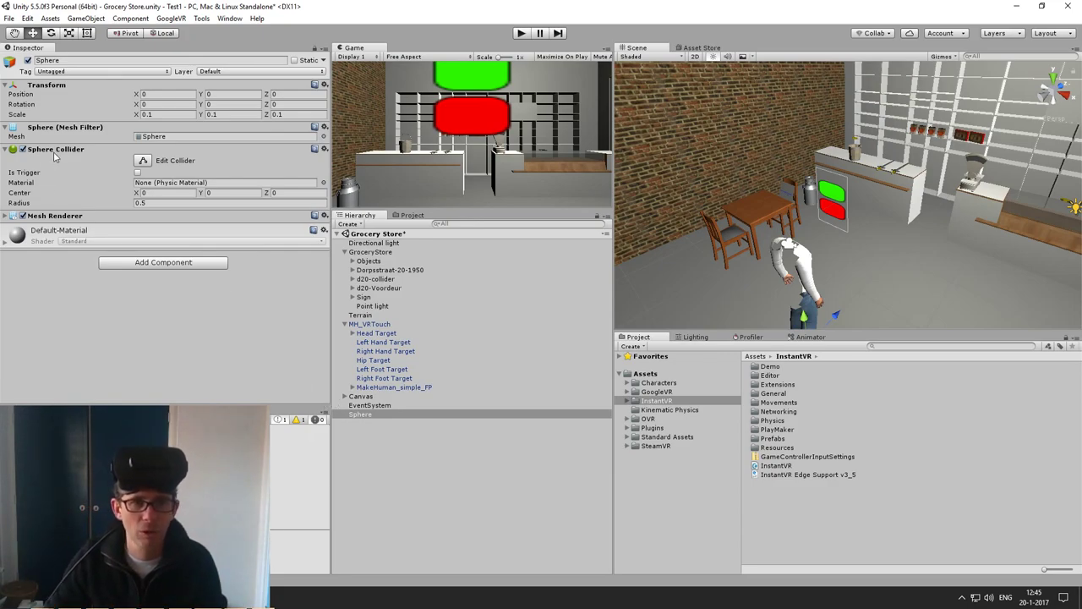
Remove the Sphere Collider component from the Sphere and run the scene again to test the gaze point.
left_click(374, 417)
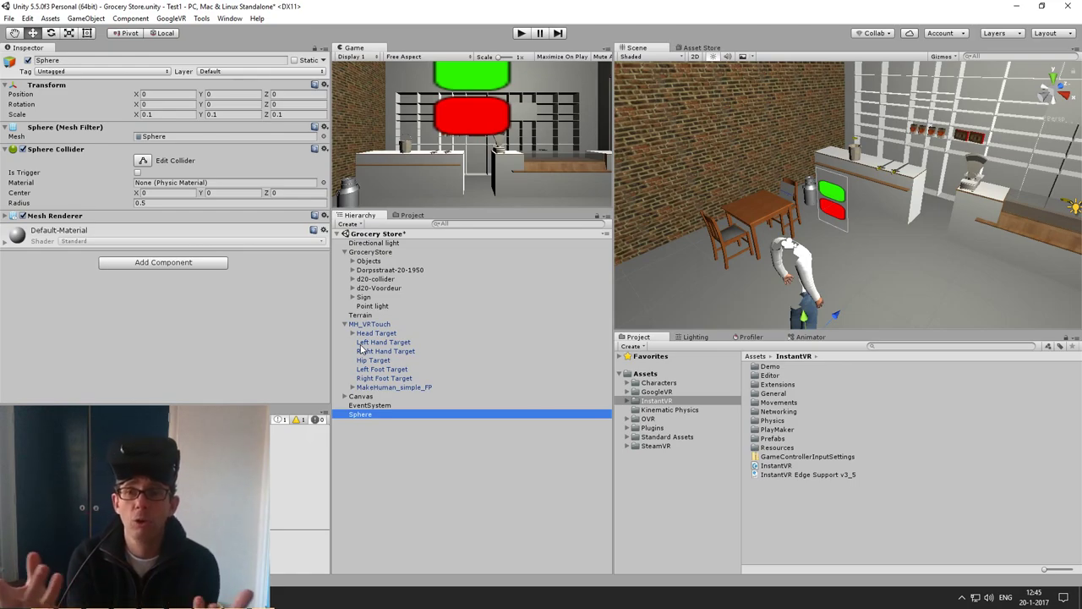
left_click(325, 150)
left_click(346, 176)
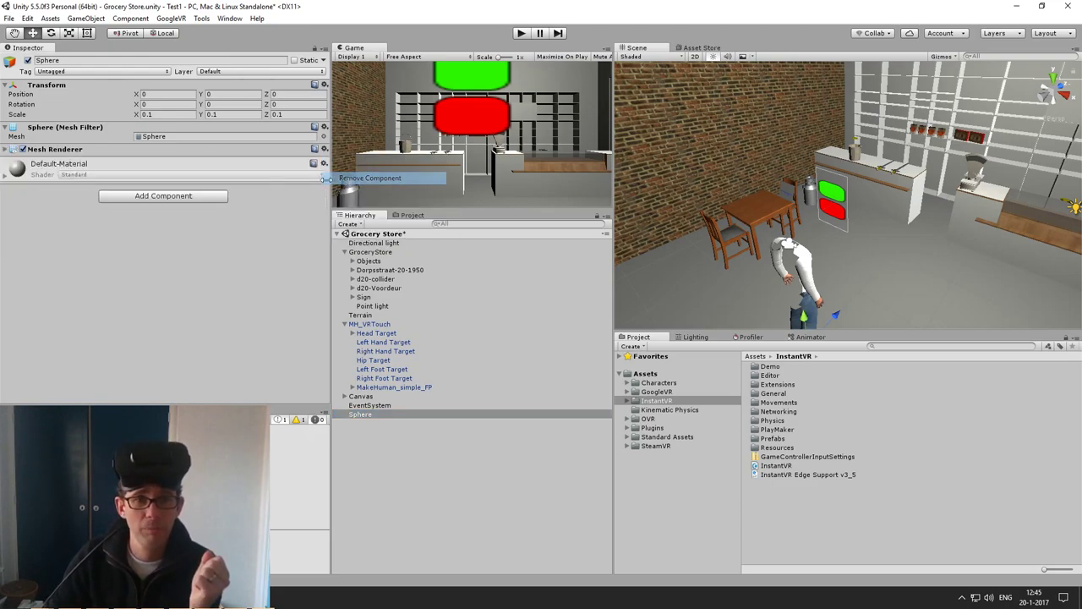
left_click(521, 34)
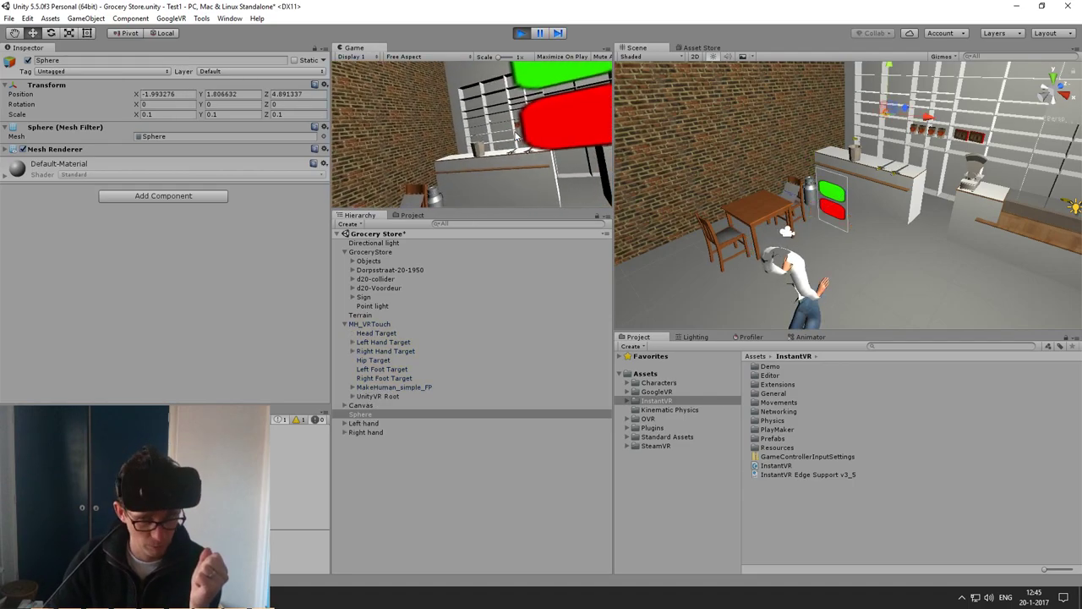
left_click(521, 33)
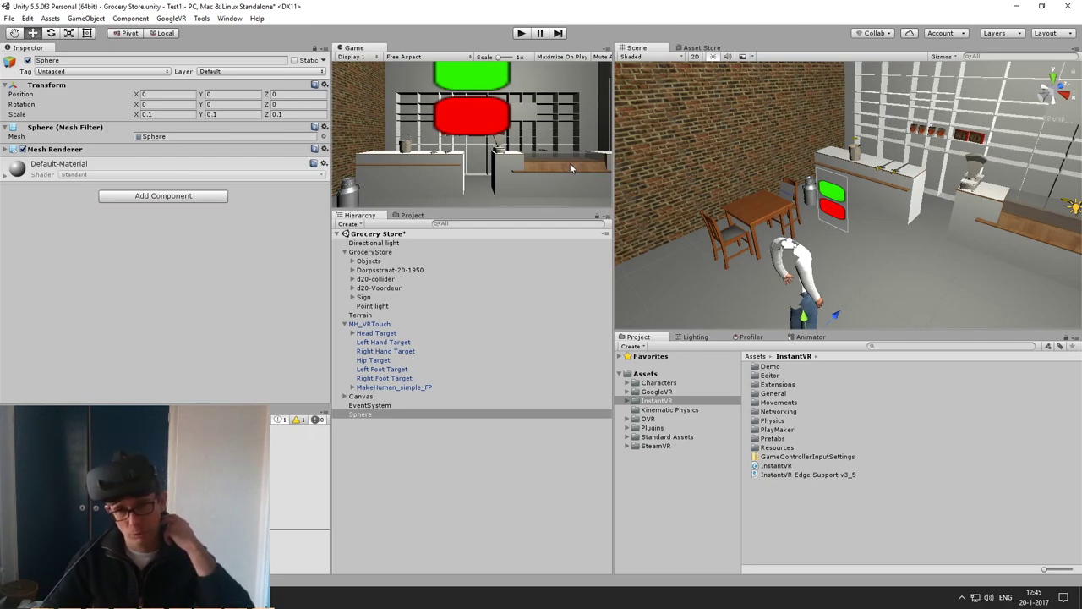
left_click(370, 415)
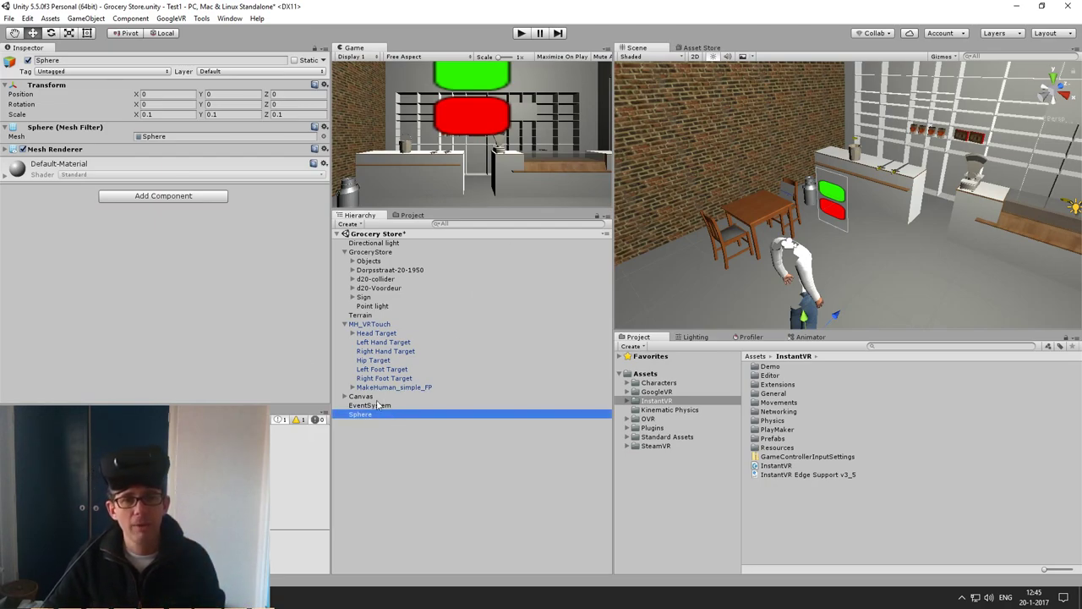
left_click(193, 259)
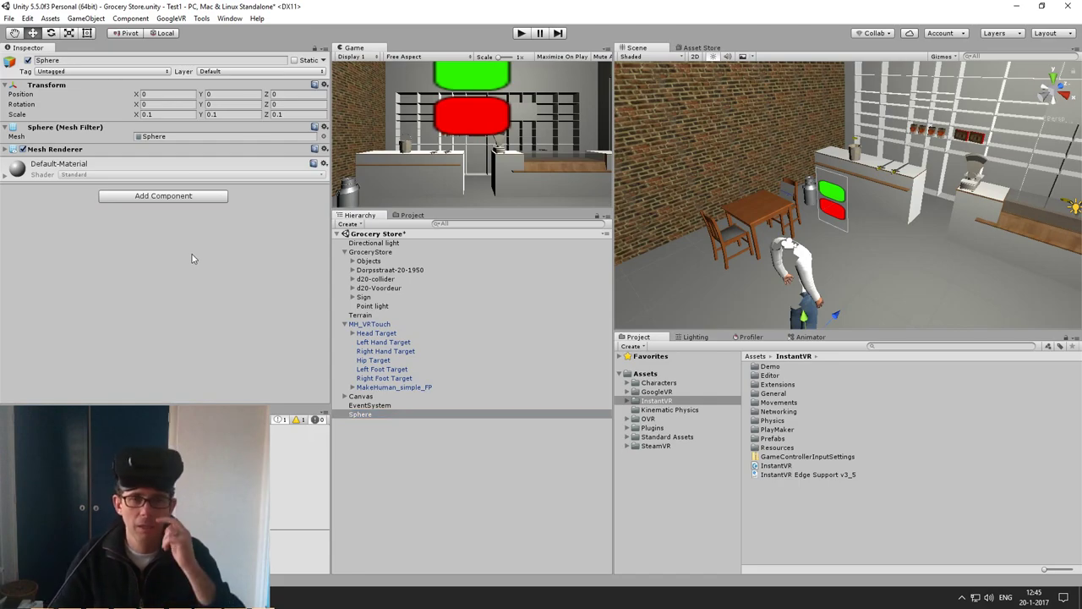
Search the components for "reticle" and add IVR_Reticle to the Sphere.
left_click(159, 196)
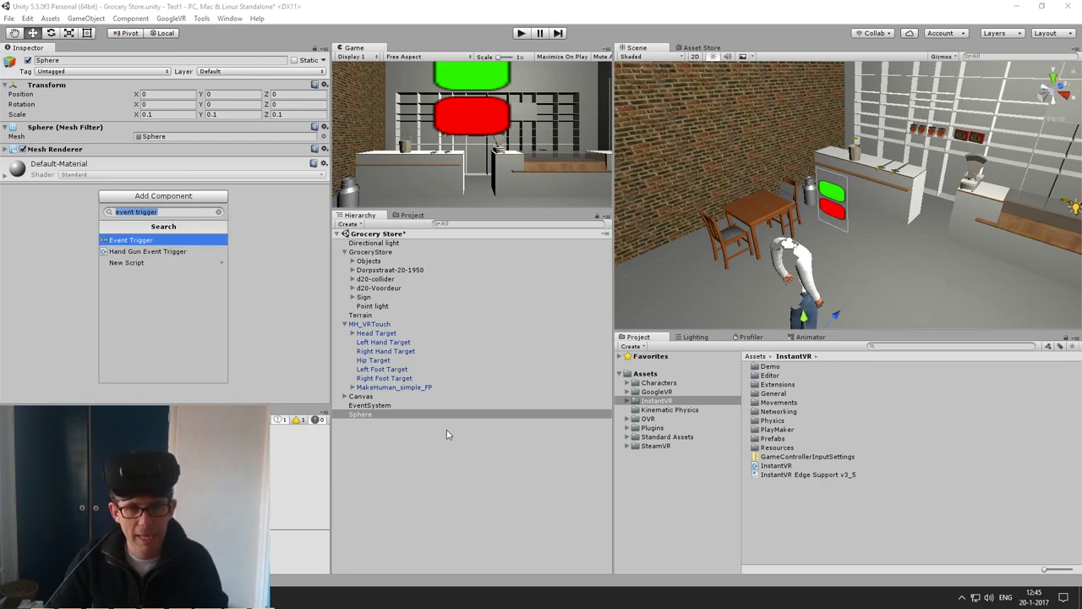
left_click(178, 212)
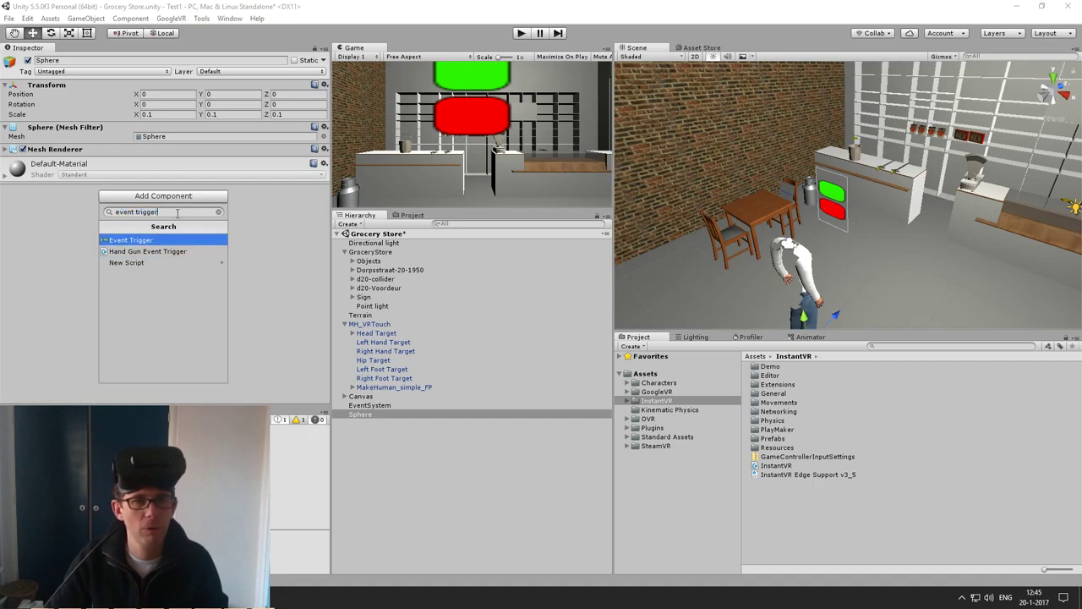
key("BackSpace")
key("BackSpace")
key("BackSpace")
key("BackSpace")
key("BackSpace")
key("BackSpace")
key("BackSpace")
key("BackSpace")
key("BackSpace")
key("BackSpace")
key("BackSpace")
type("retri")
key("BackSpace")
key("BackSpace")
type("icle")
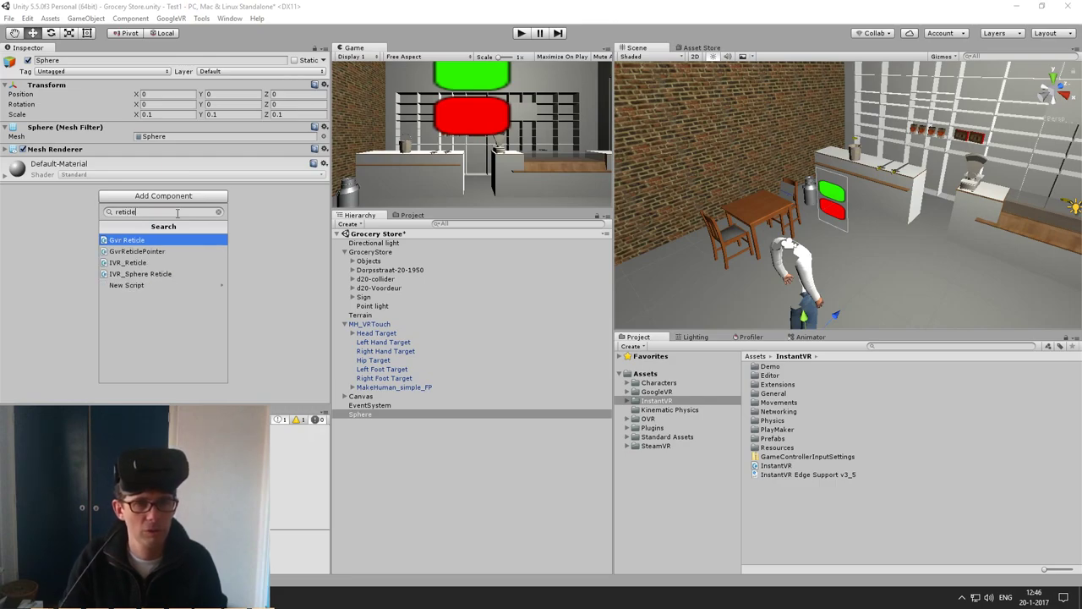
left_click(119, 265)
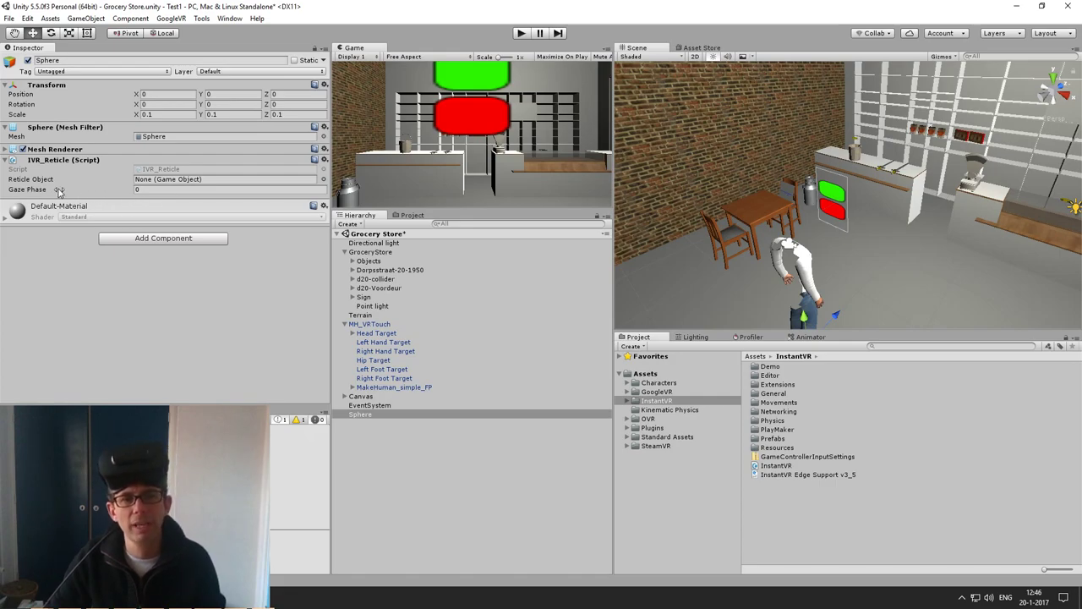
Run the scene and watch how the reticle's Gaze Phase value changes while gazing at the buttons, and stop it.
left_click(144, 190)
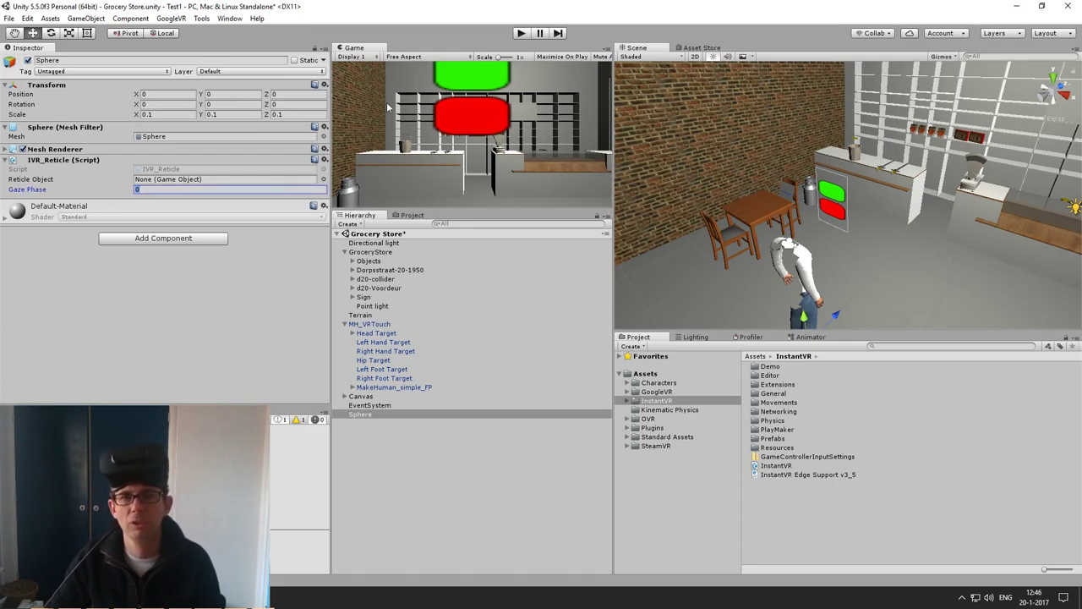
left_click(521, 33)
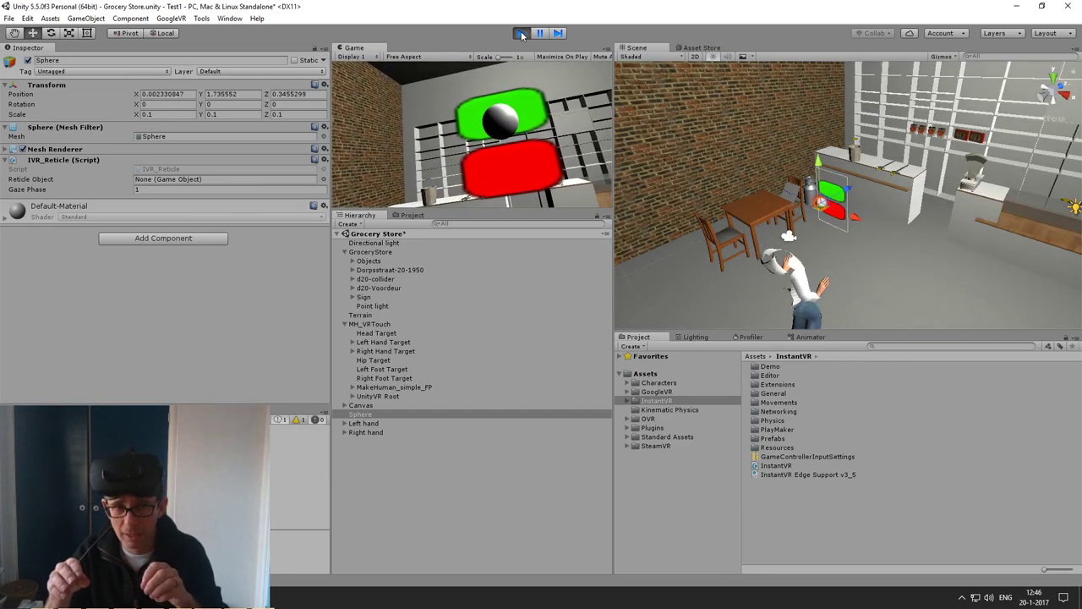
left_click(522, 34)
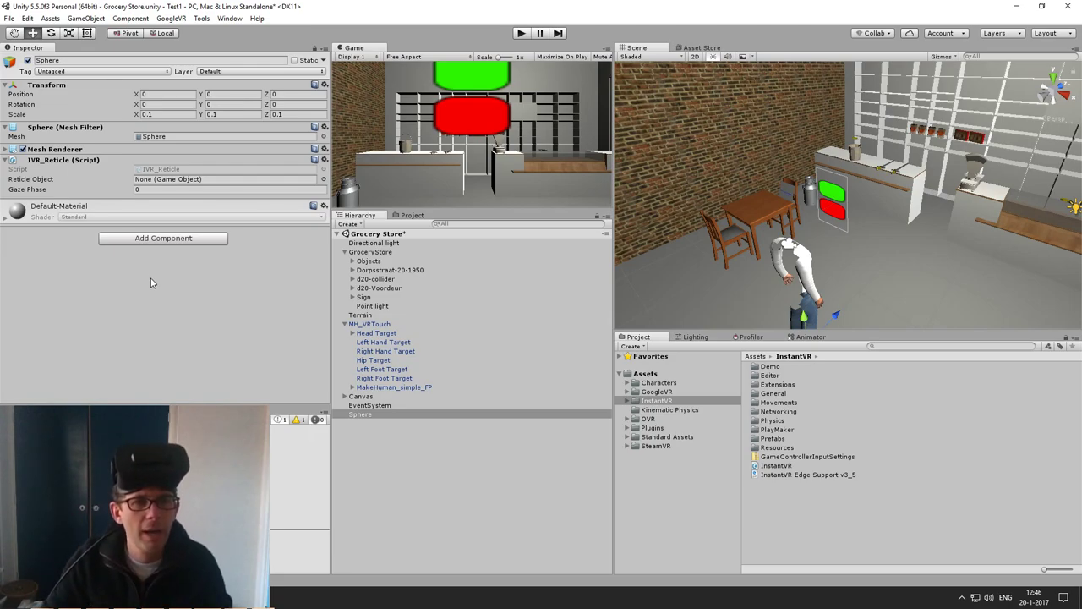
Replace the Sphere's IVR_Reticle component with IVR_Sphere Reticle.
left_click(324, 161)
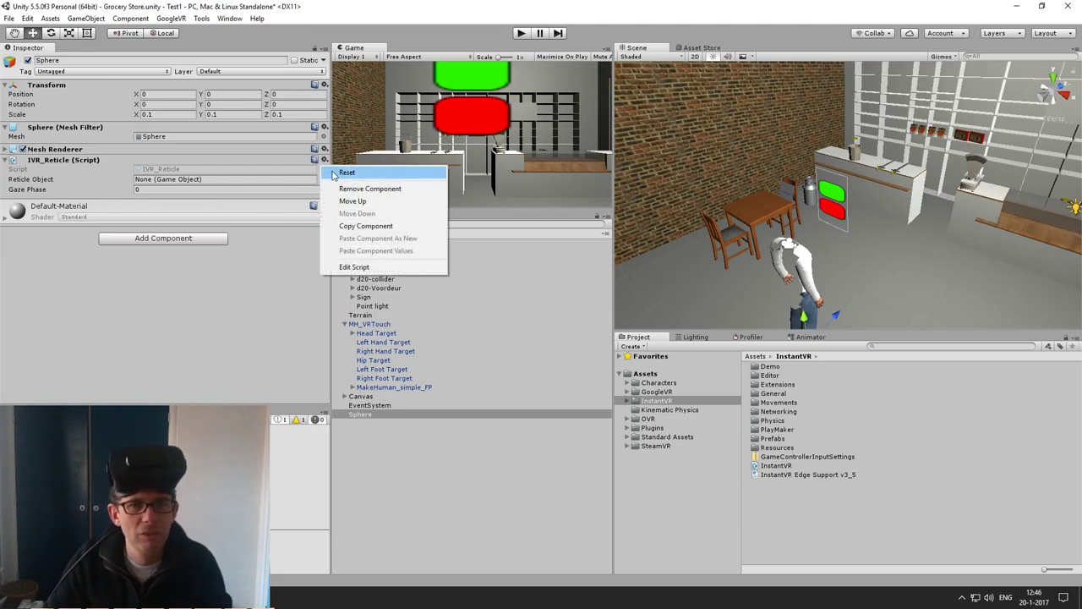
left_click(355, 189)
left_click(157, 200)
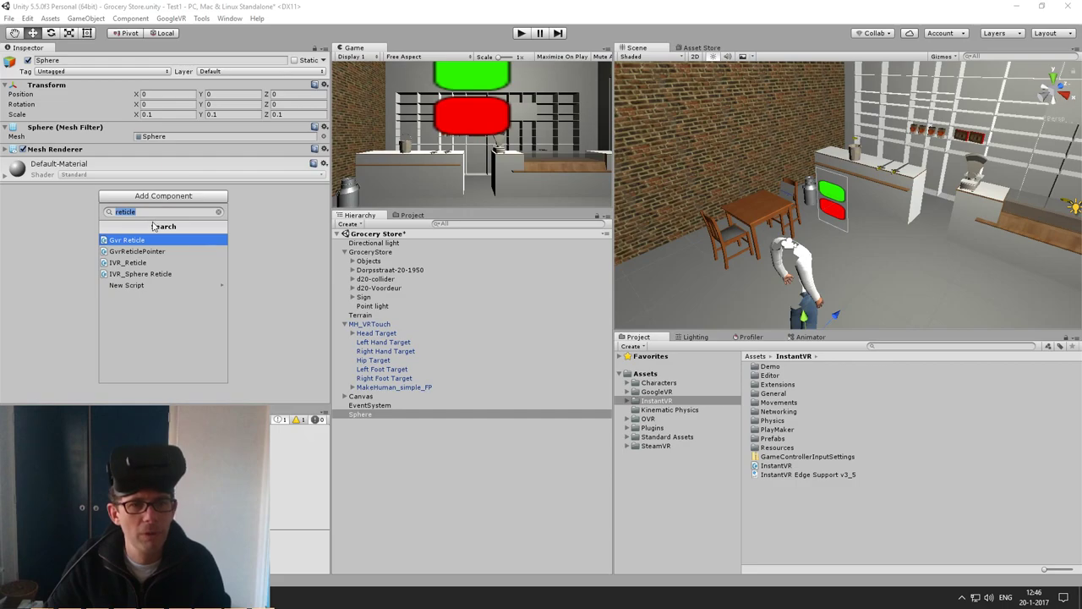
left_click(140, 274)
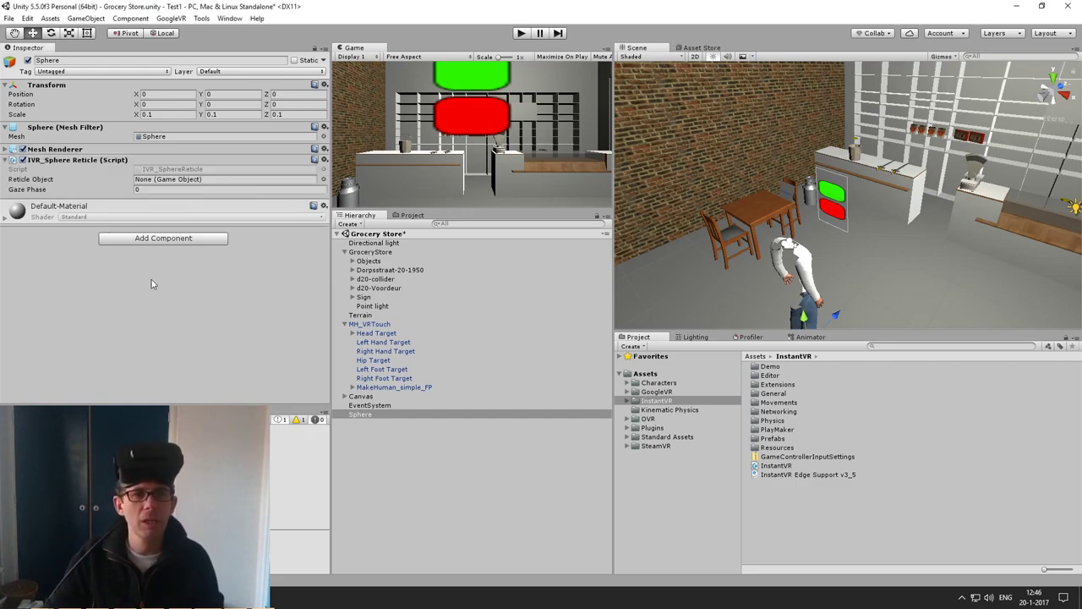
Open the IVR_SphereReticle script in Visual Studio, examine how gazePhase drives the sphere's localScale, and return to Unity.
right_click(146, 161)
left_click(183, 262)
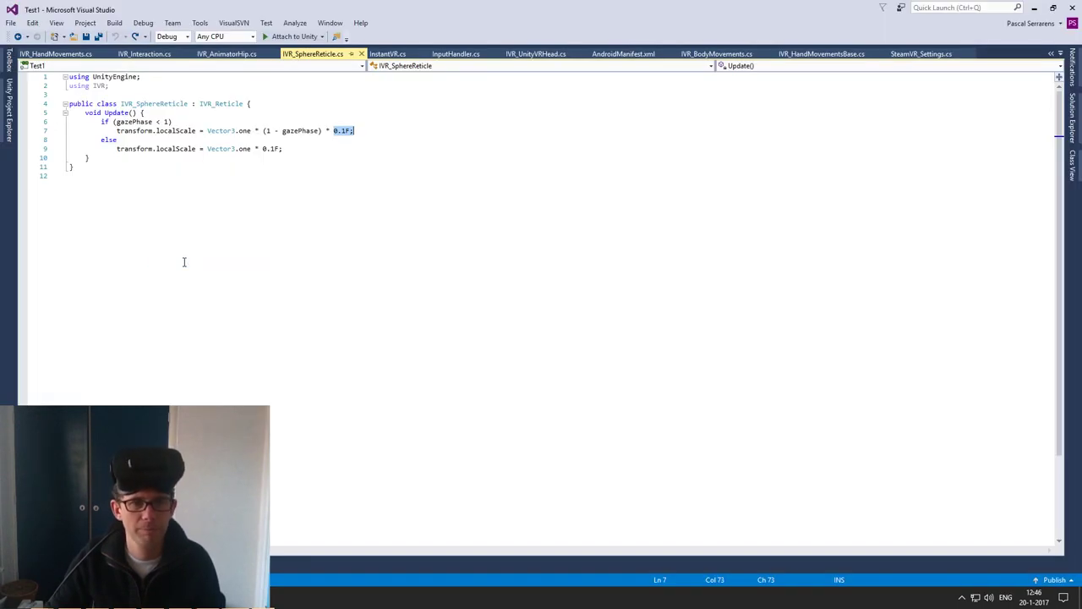
left_click(214, 104)
double_click(215, 104)
left_click(215, 130)
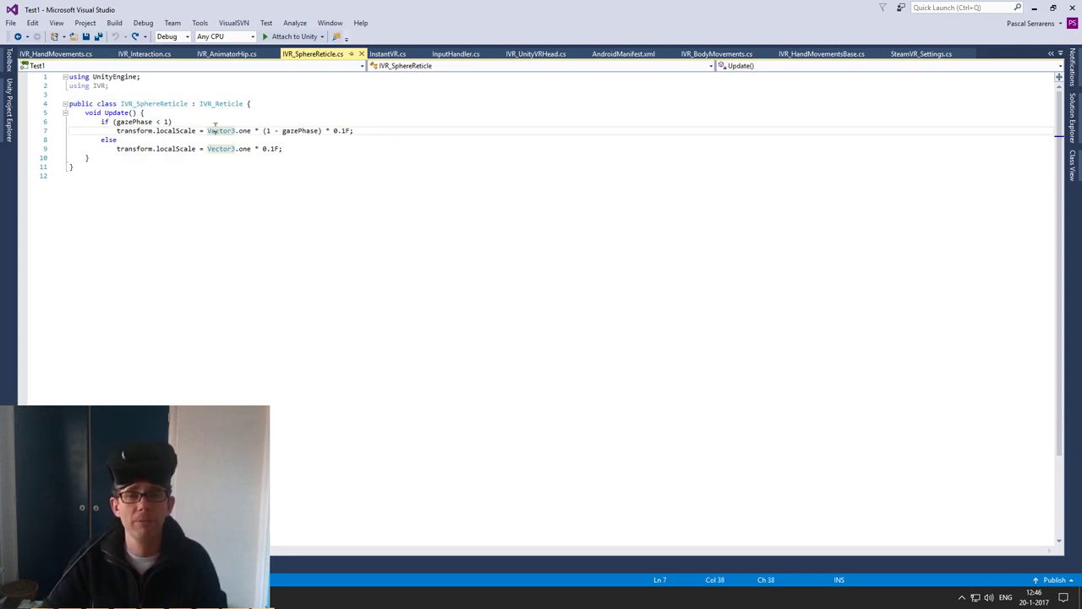
double_click(300, 130)
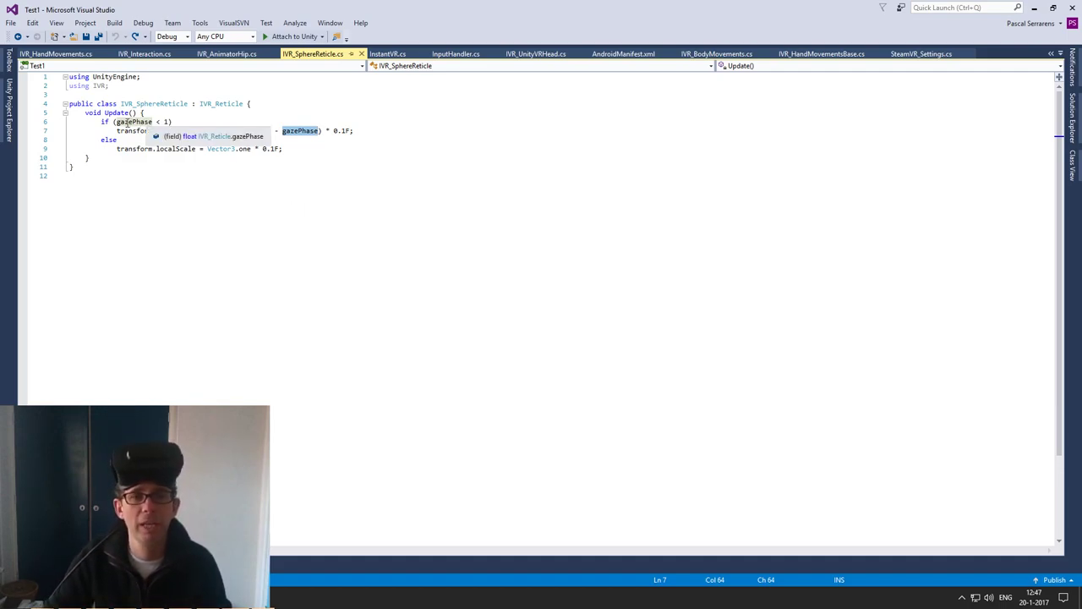
left_click(166, 121)
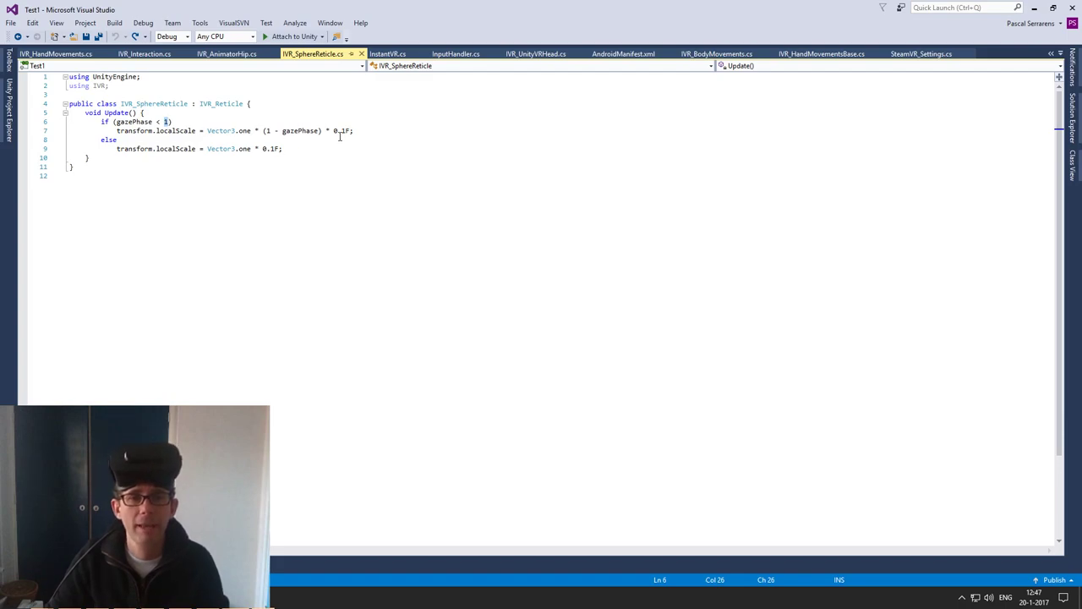
left_click_drag(263, 131, 357, 131)
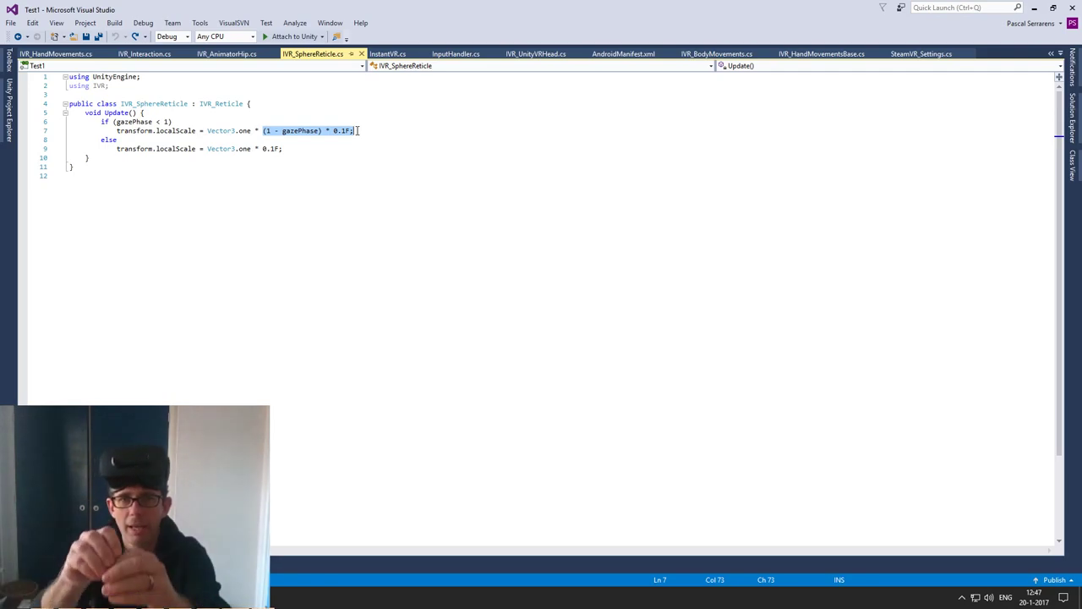
left_click(364, 166)
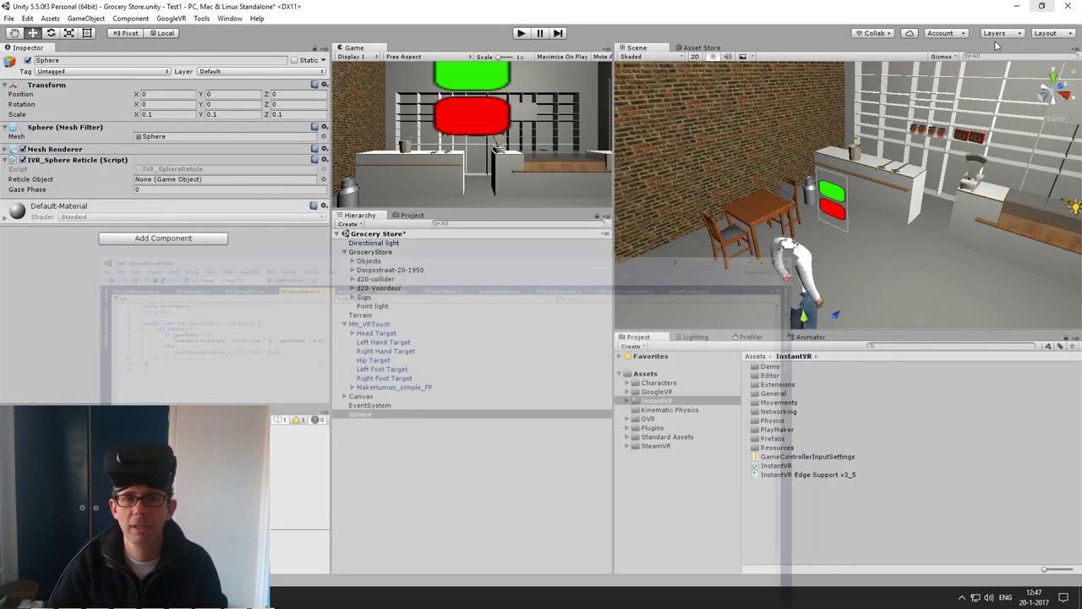
left_click(1034, 8)
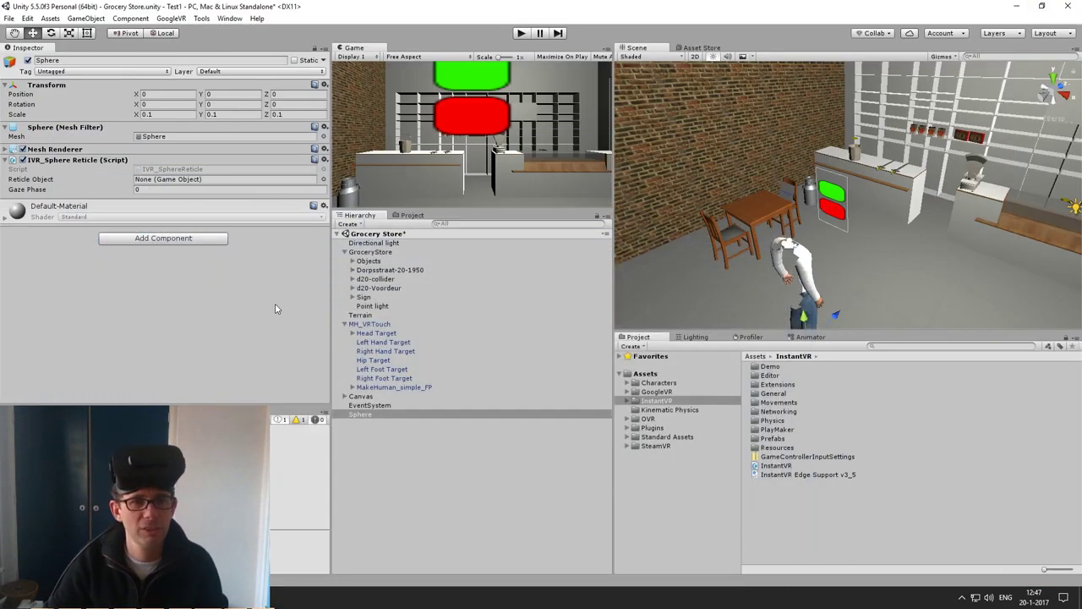
Run the scene to test how the sphere reticle scales while gazing at the green and red buttons, and stop it.
left_click(522, 34)
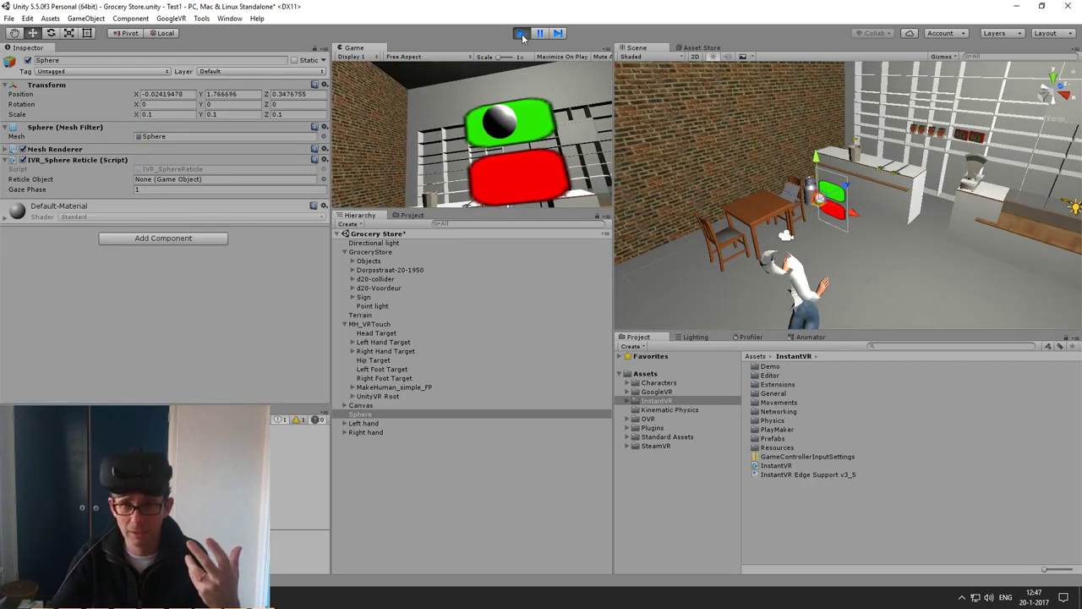
left_click(522, 34)
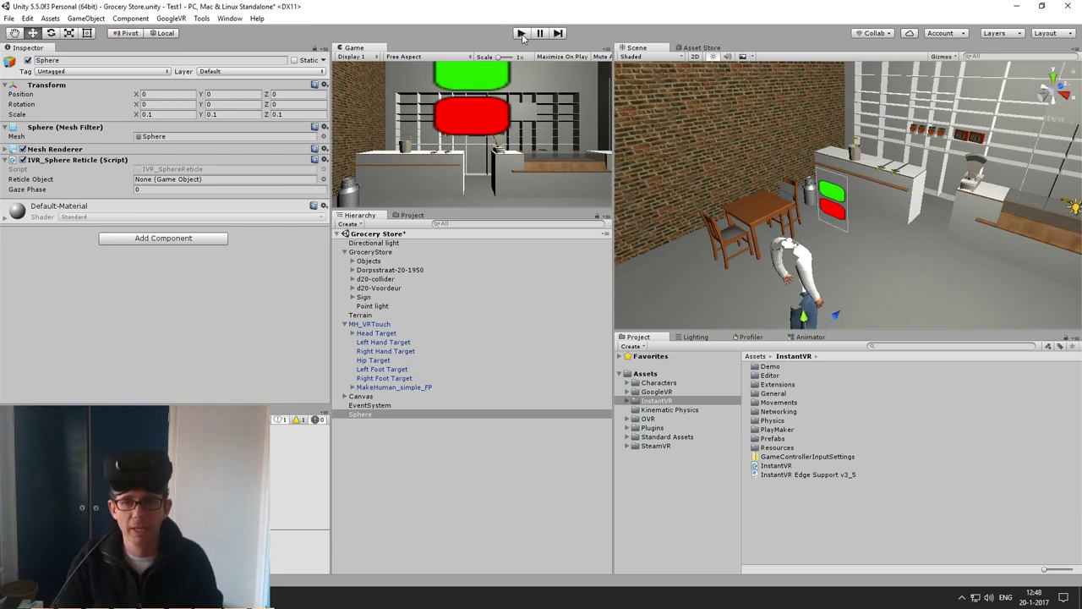
left_click(360, 414)
left_click(159, 93)
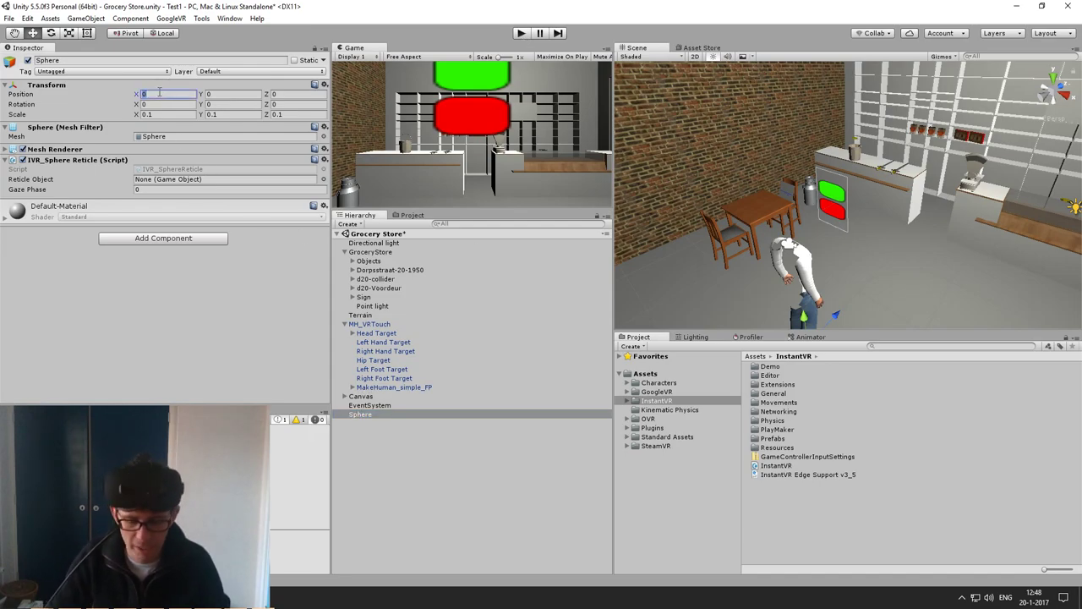
type("-0.2")
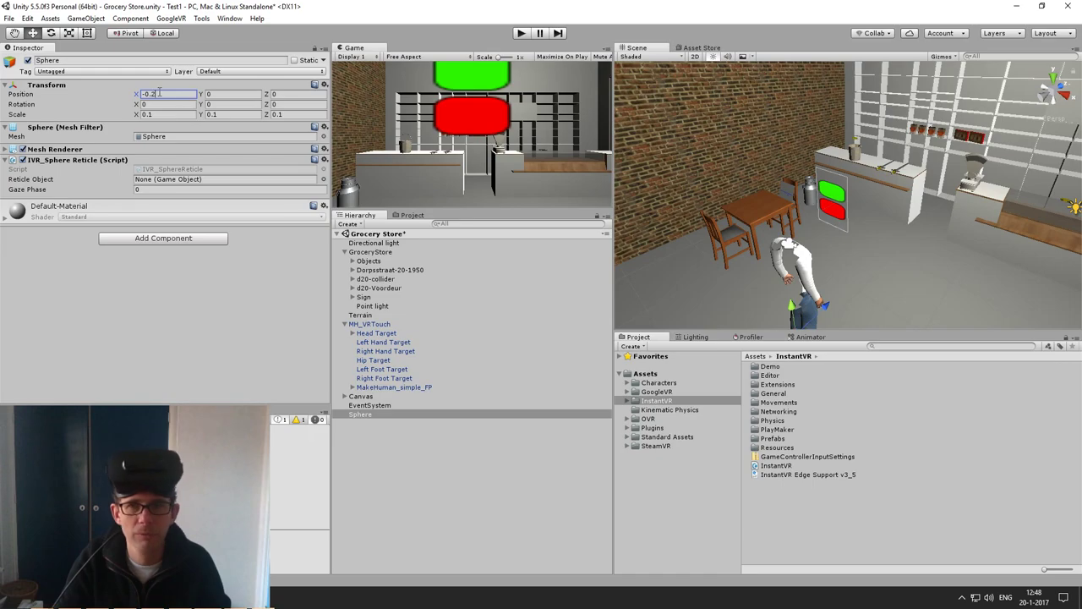
key("BackSpace")
key("BackSpace")
key("BackSpace")
left_click(347, 455)
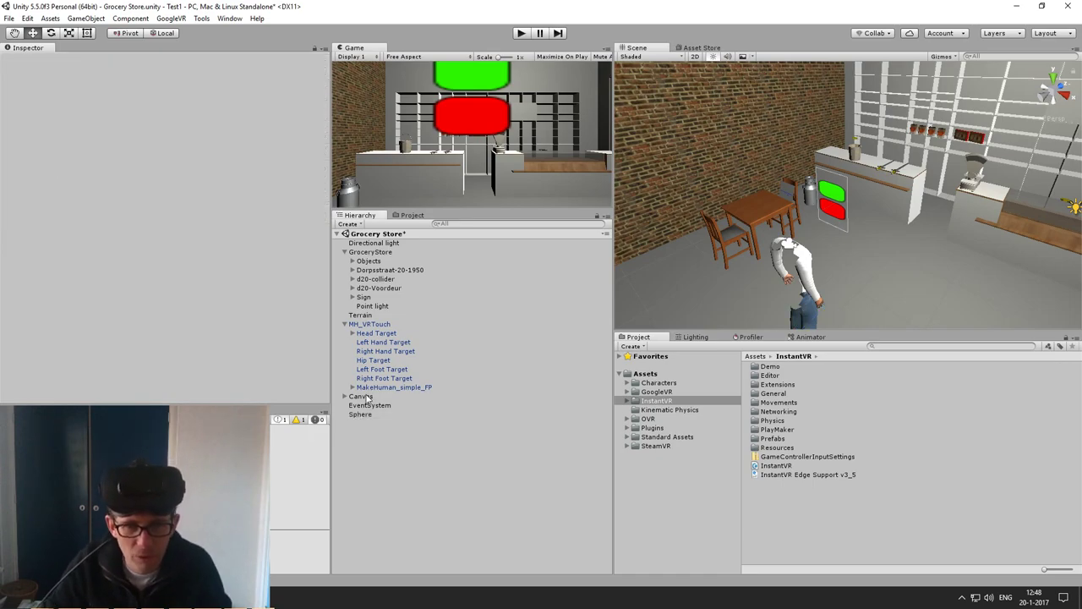
Set the Canvas's Pos X to -0.2 to make room beside the buttons.
left_click(369, 397)
left_click(154, 103)
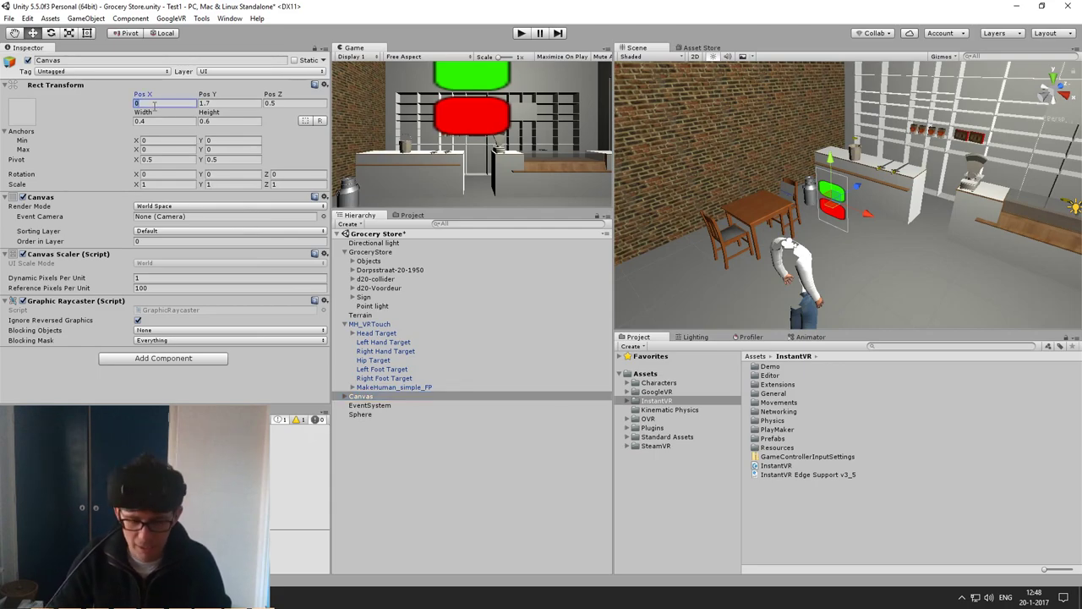
type("-0.2")
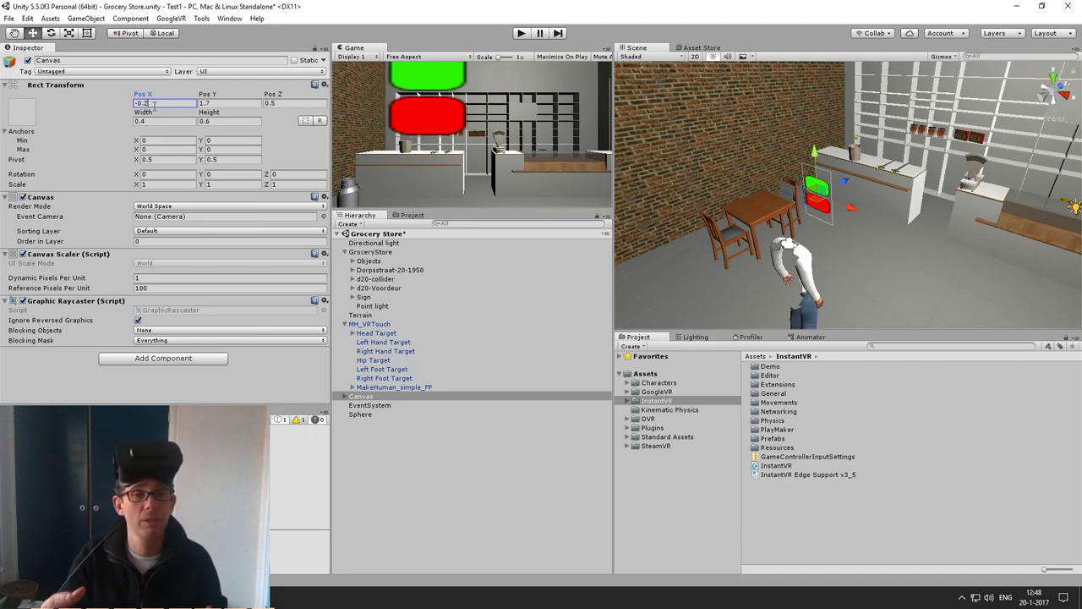
left_click(355, 446)
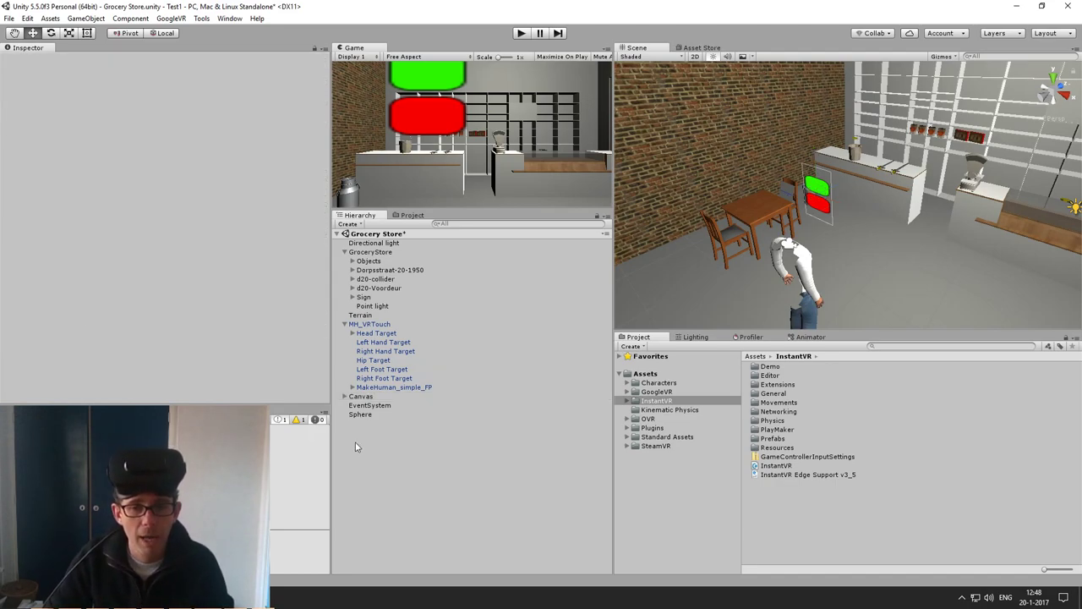
Create an empty GameObject at the scene root and set its position to 0.2, 1.7, 0.5.
right_click(355, 447)
left_click(376, 348)
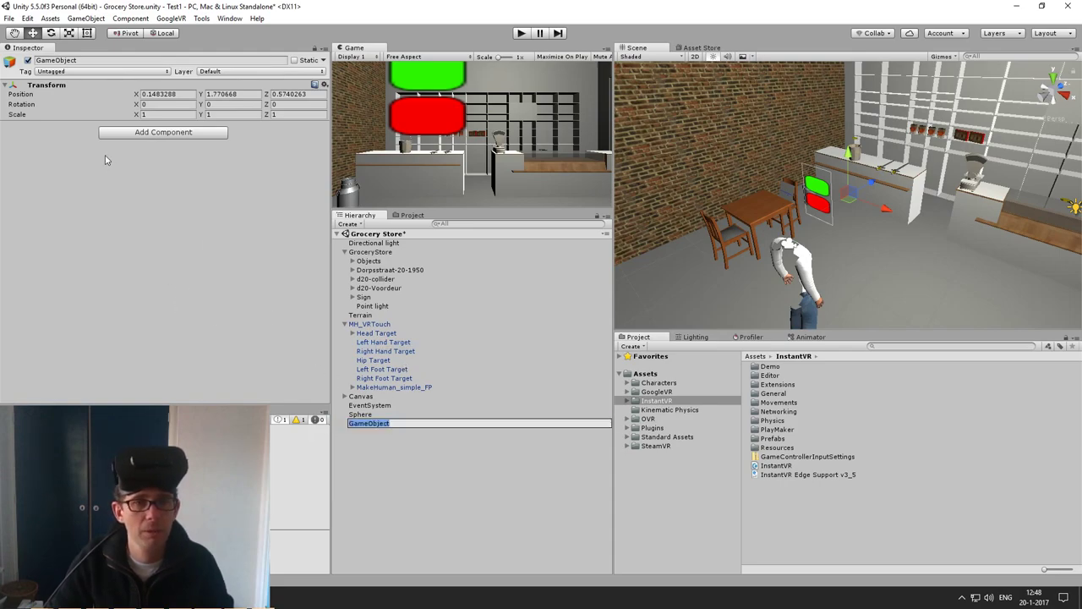
left_click(182, 93)
type("0")
key("Tab")
type("01.7")
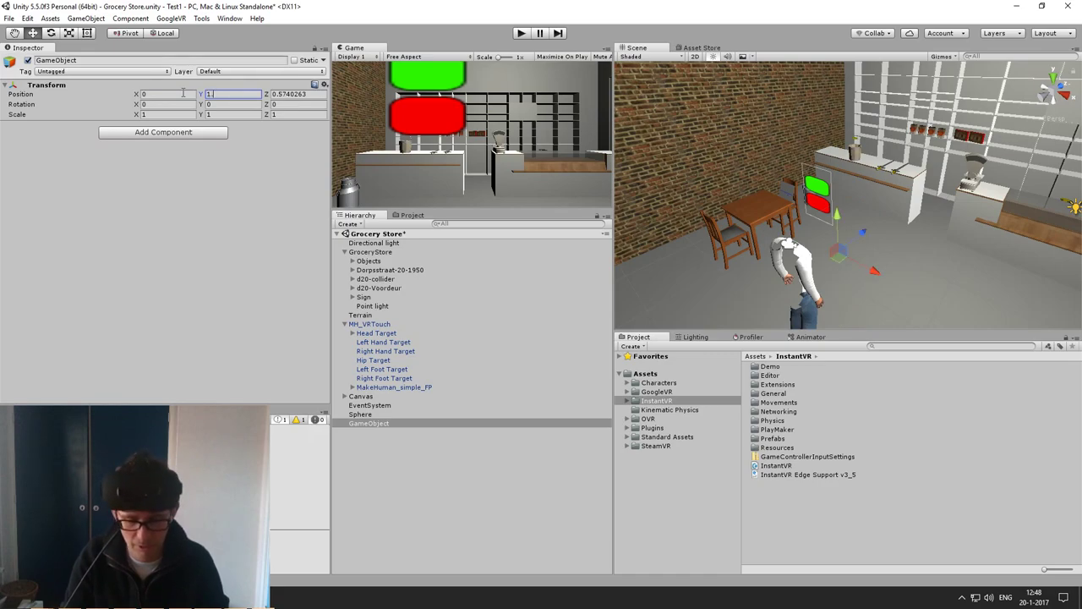
key("Tab")
type("0.5")
left_click(165, 93)
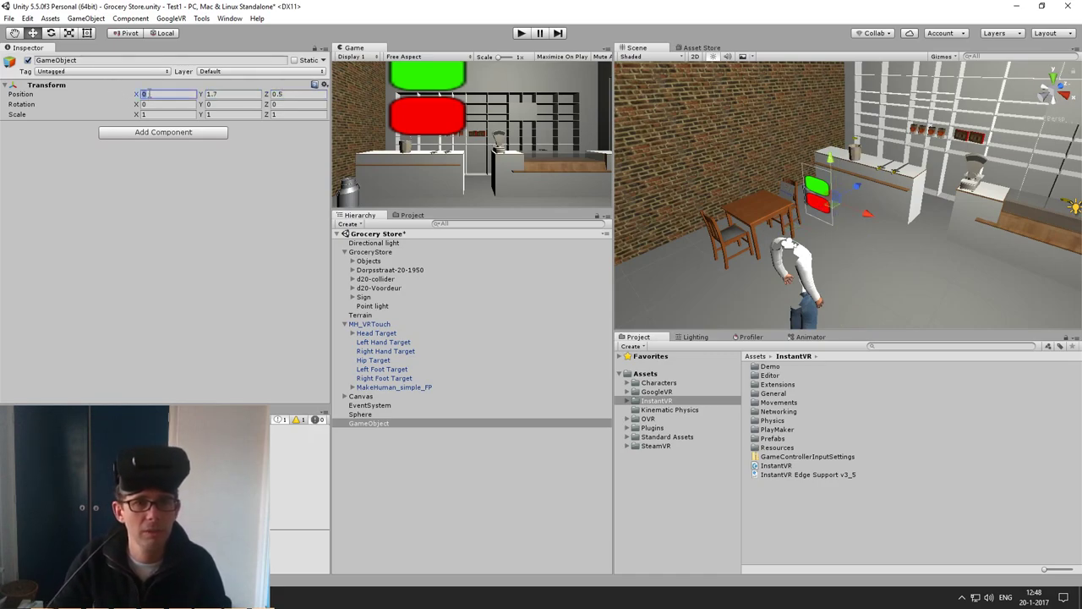
type(".2")
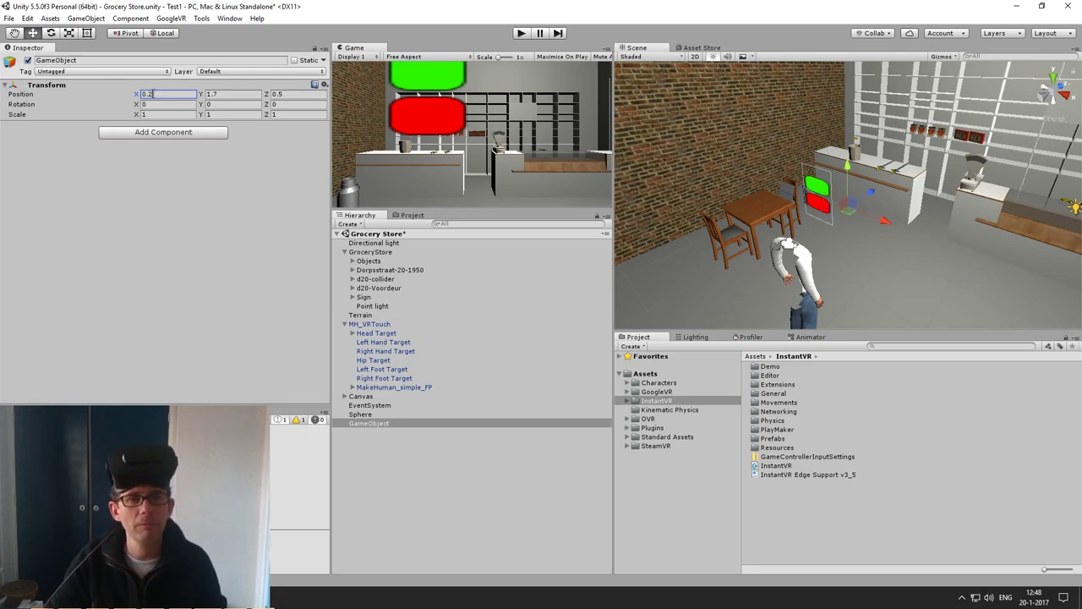
left_click(375, 434)
Rename the new empty GameObject as Canvas3d.
left_click(371, 425)
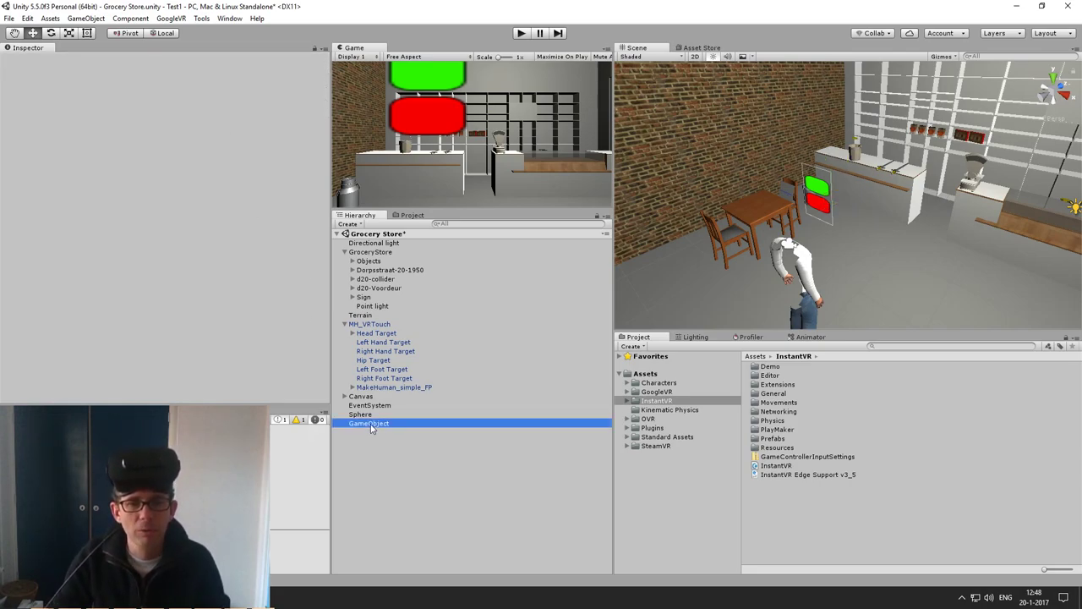
key("F2")
type("Canvas3d")
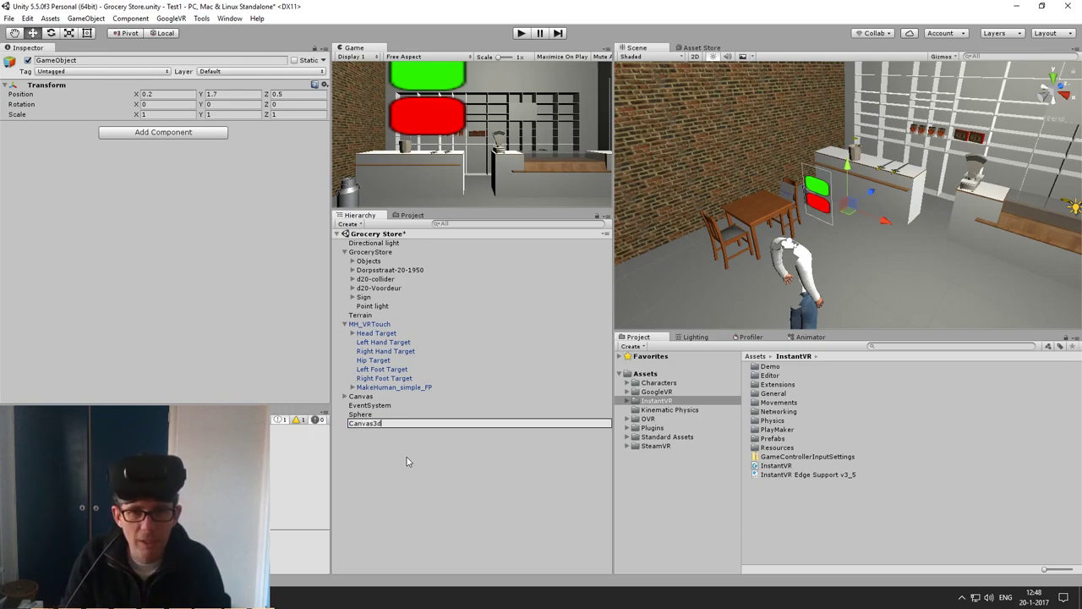
key("Return")
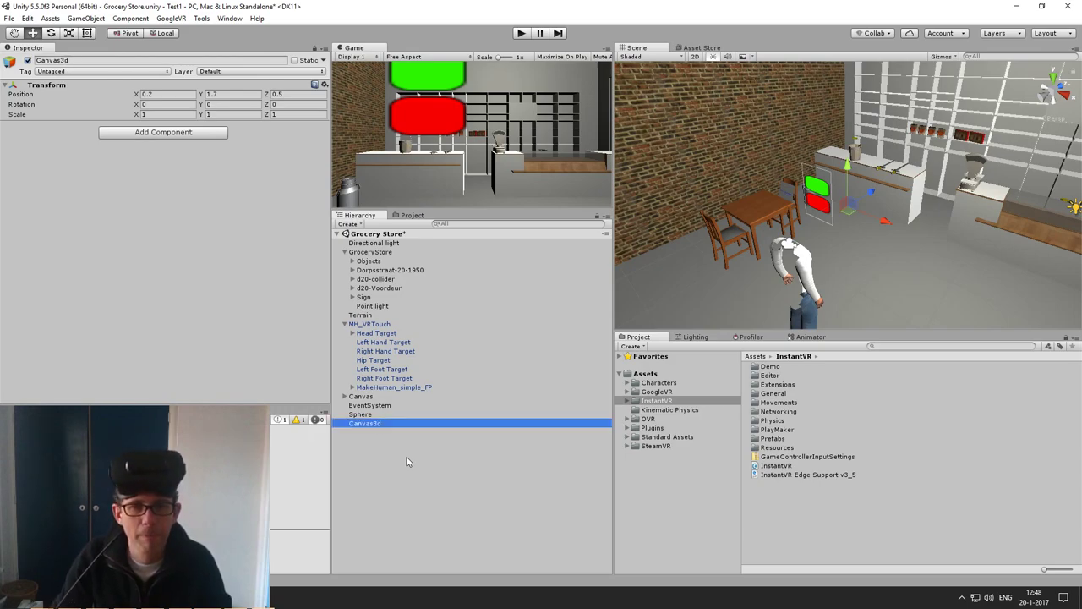
Create a cube as a child of Canvas3d and set its scale to 0.35, 0.15, 0.05.
right_click(362, 426)
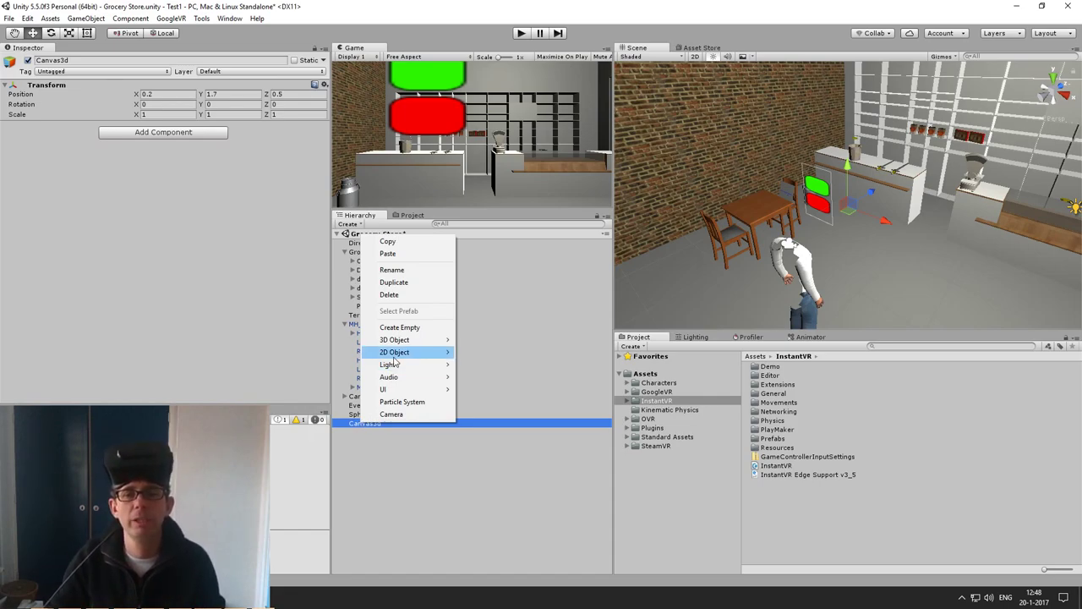
mouse_move(407, 340)
left_click(479, 340)
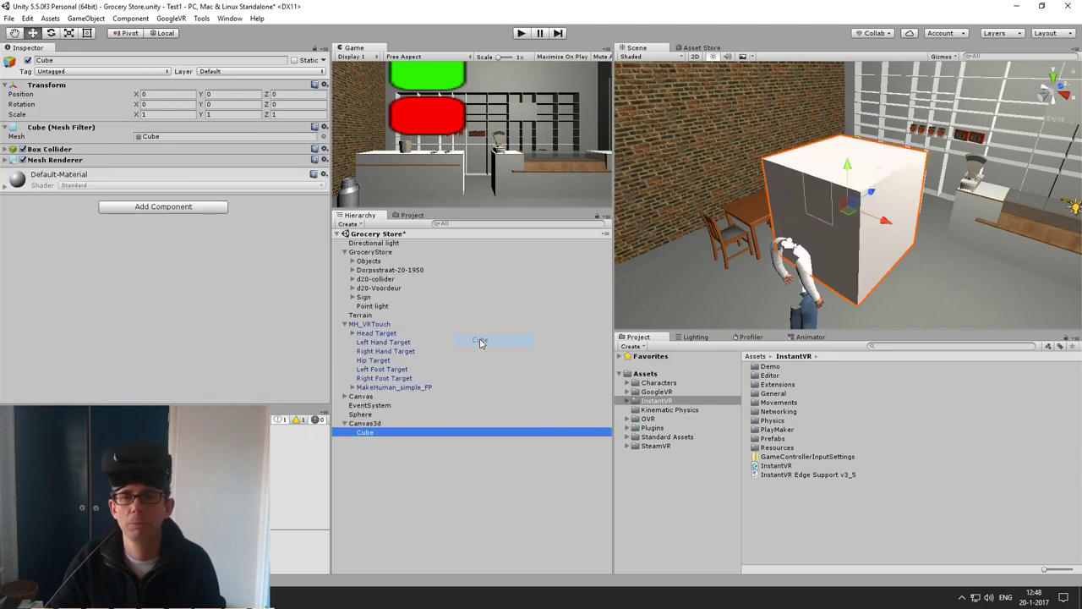
left_click(165, 114)
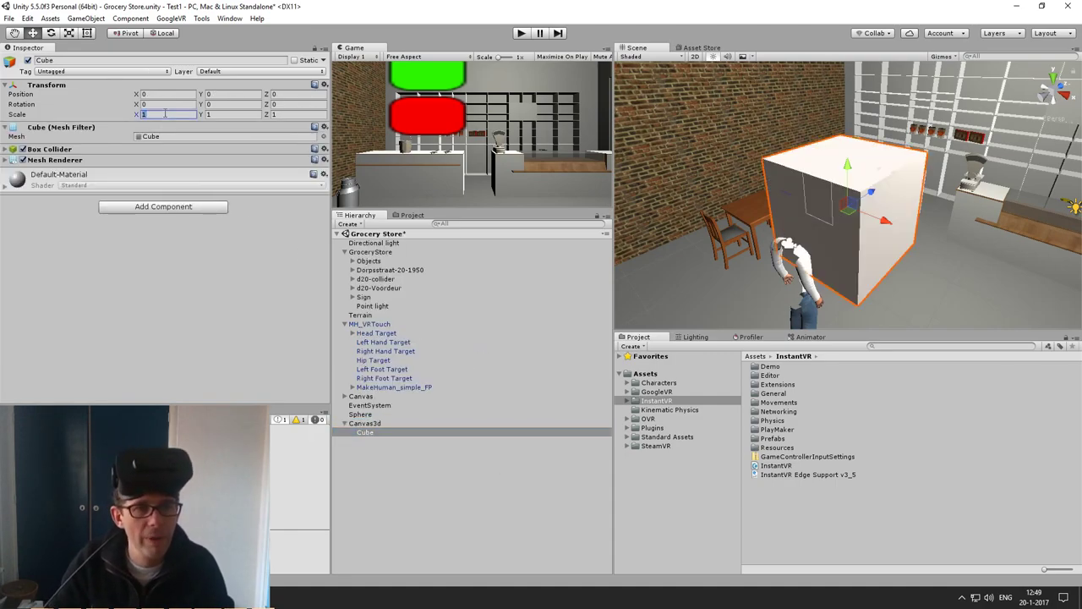
type("0")
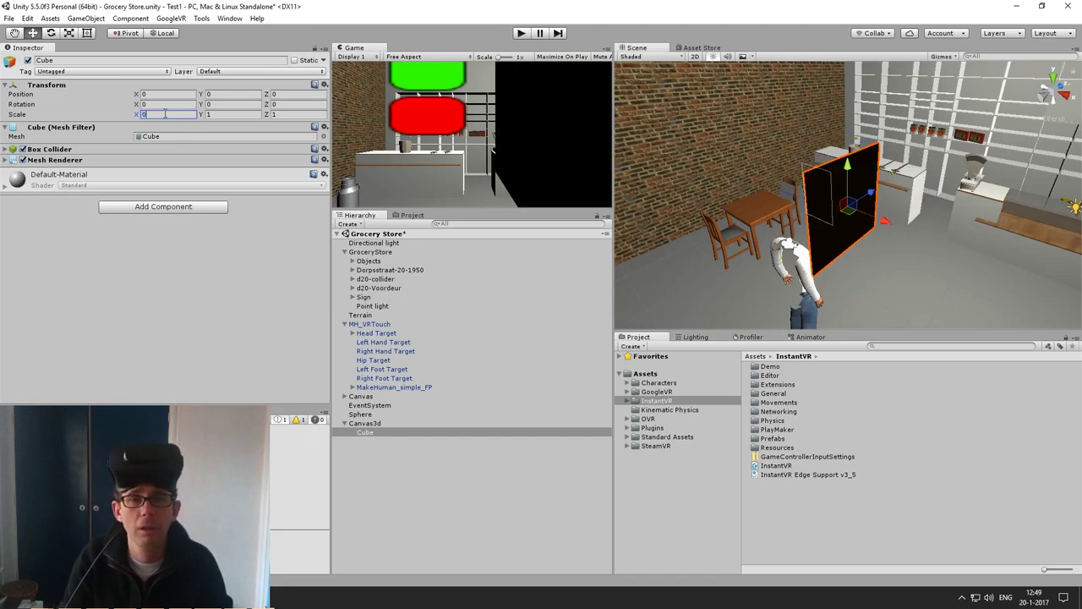
type(".35")
key("Tab")
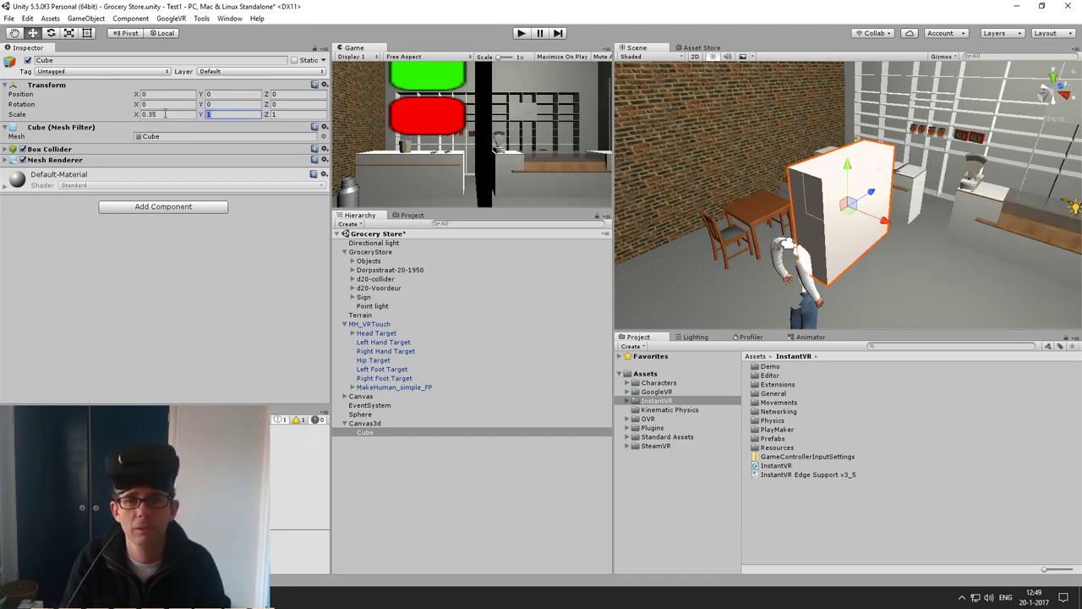
type("0.15")
key("Tab")
type("0.05")
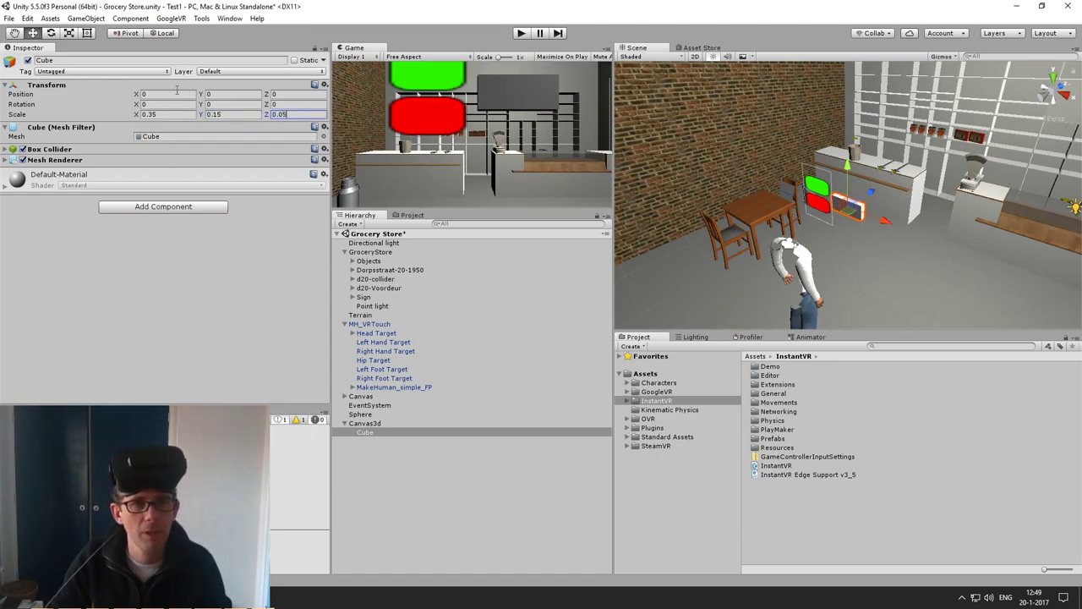
Set the cube's Y position to 0.1.
left_click(173, 94)
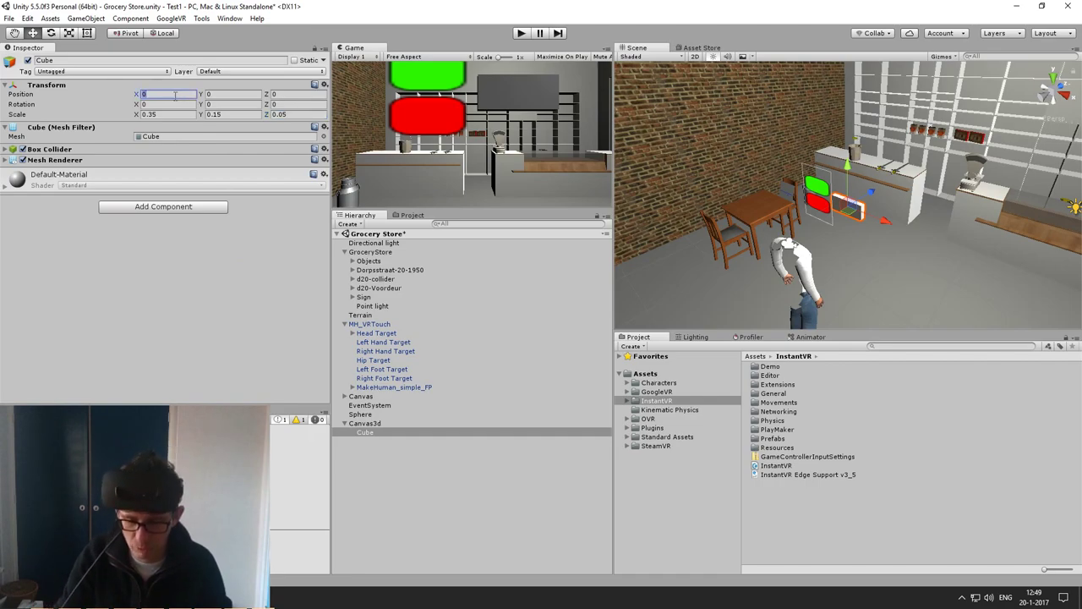
left_click(215, 93)
type("0.1")
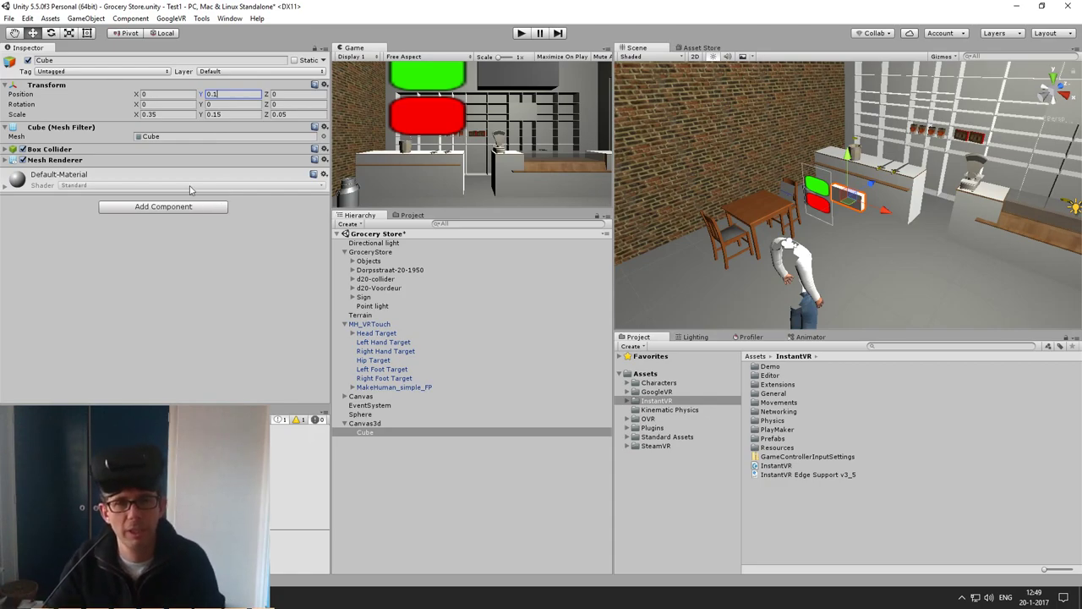
left_click(98, 241)
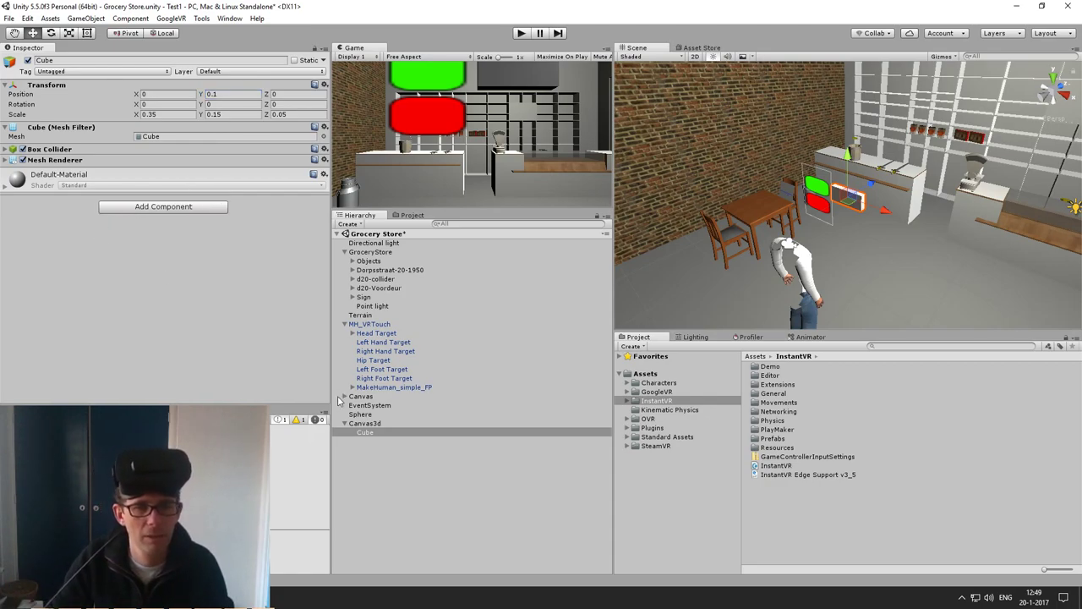
Duplicate the cube and set the copy's Y position to -0.1.
left_click(365, 432)
key("ctrl+d")
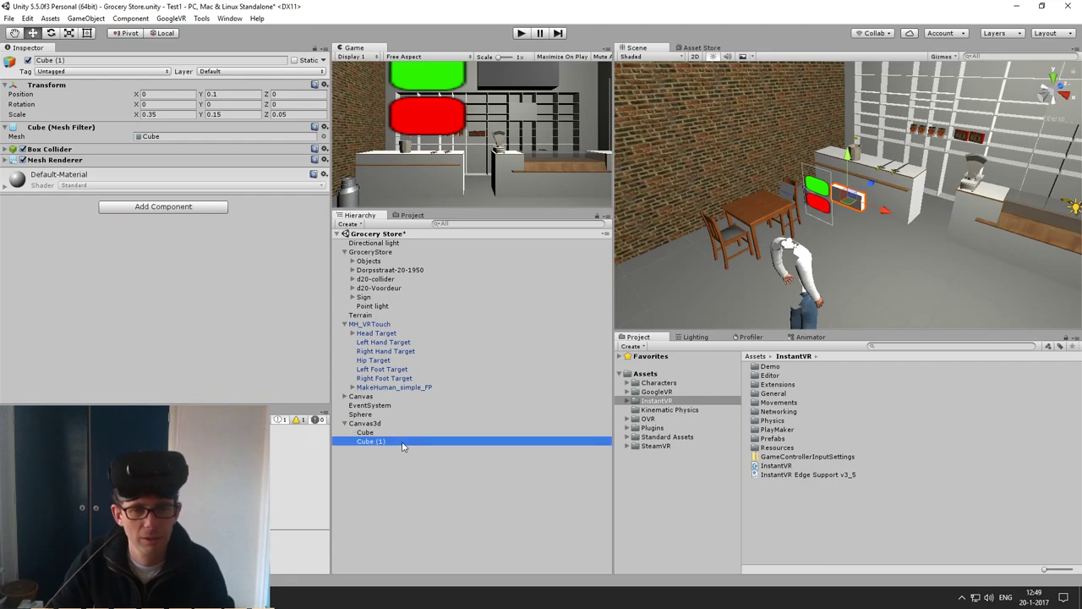
left_click(235, 94)
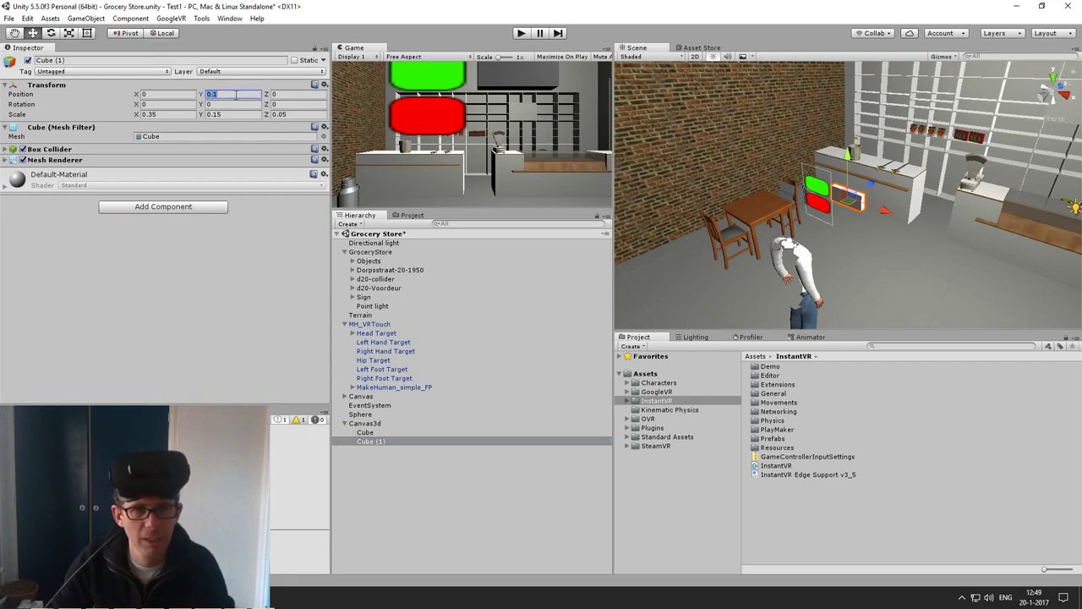
type("-0.1")
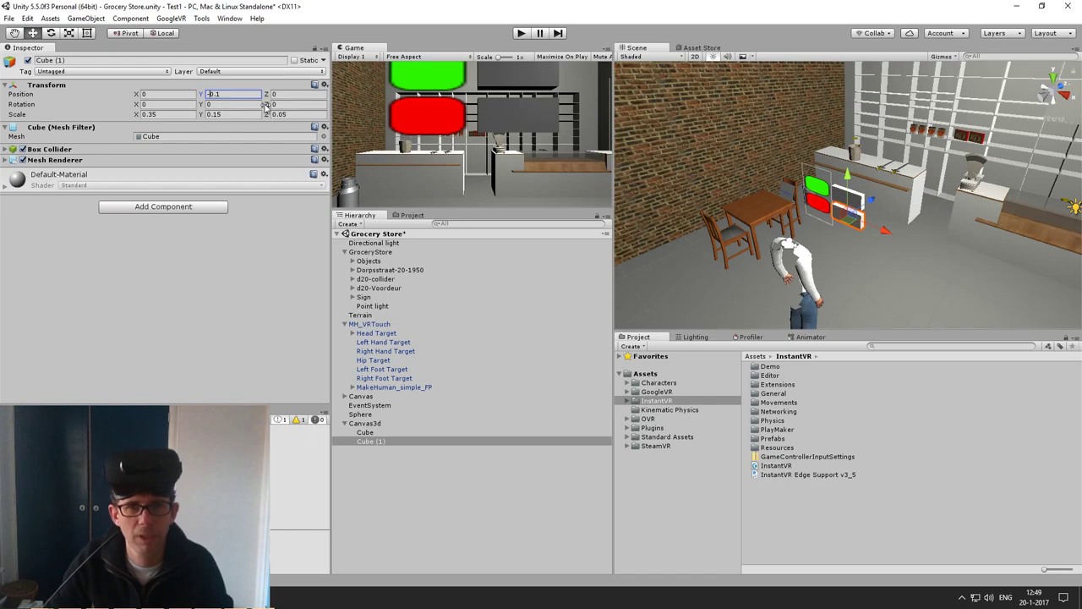
Rename the upper cube under Canvas3d as ButtonOn.
left_click(378, 442)
left_click(365, 433)
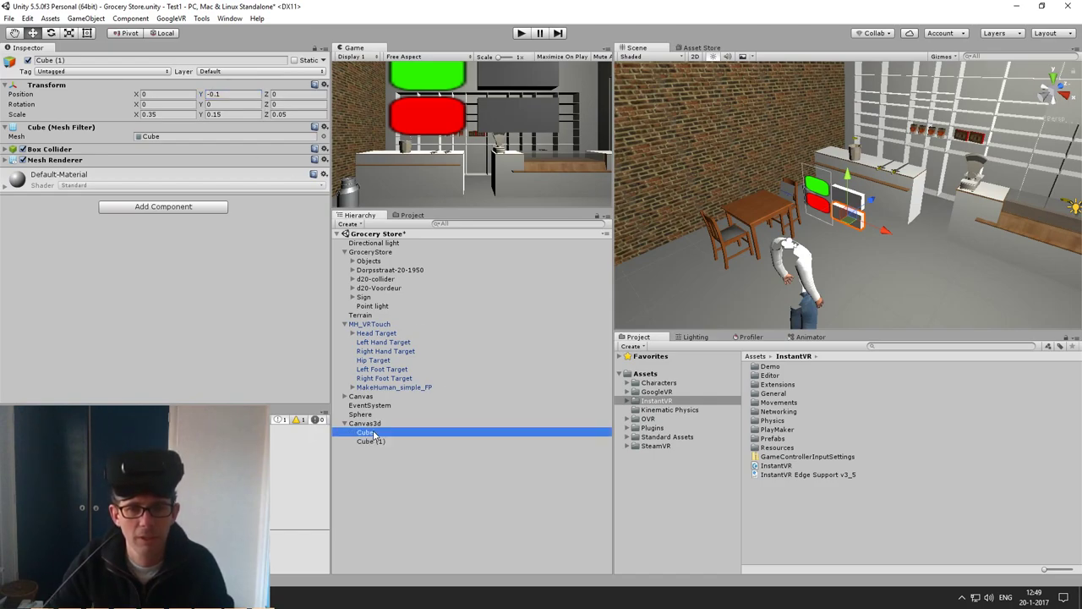
right_click(389, 432)
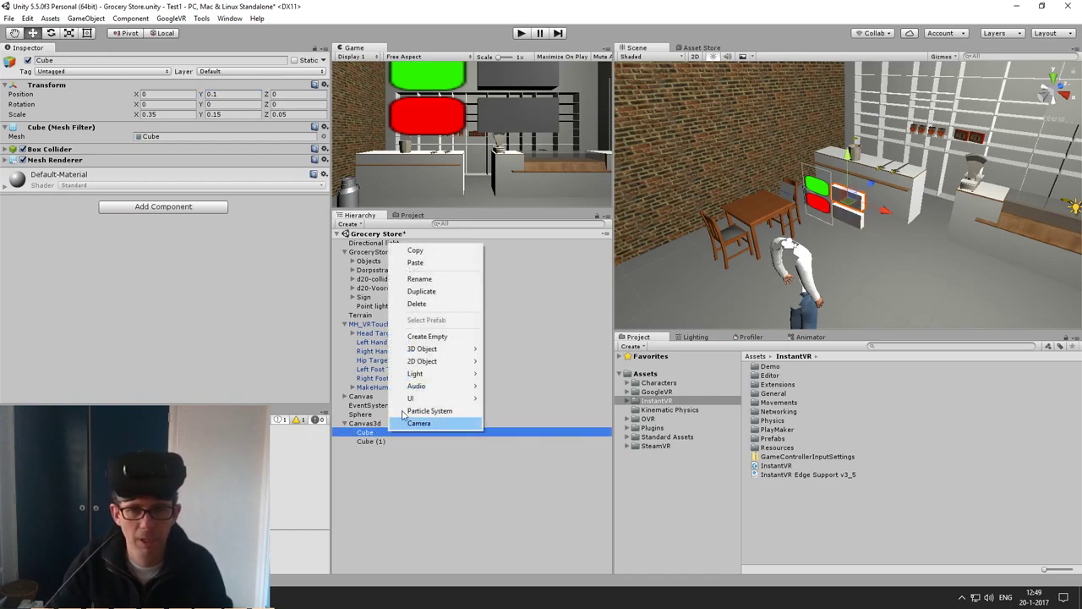
left_click(437, 282)
type("B")
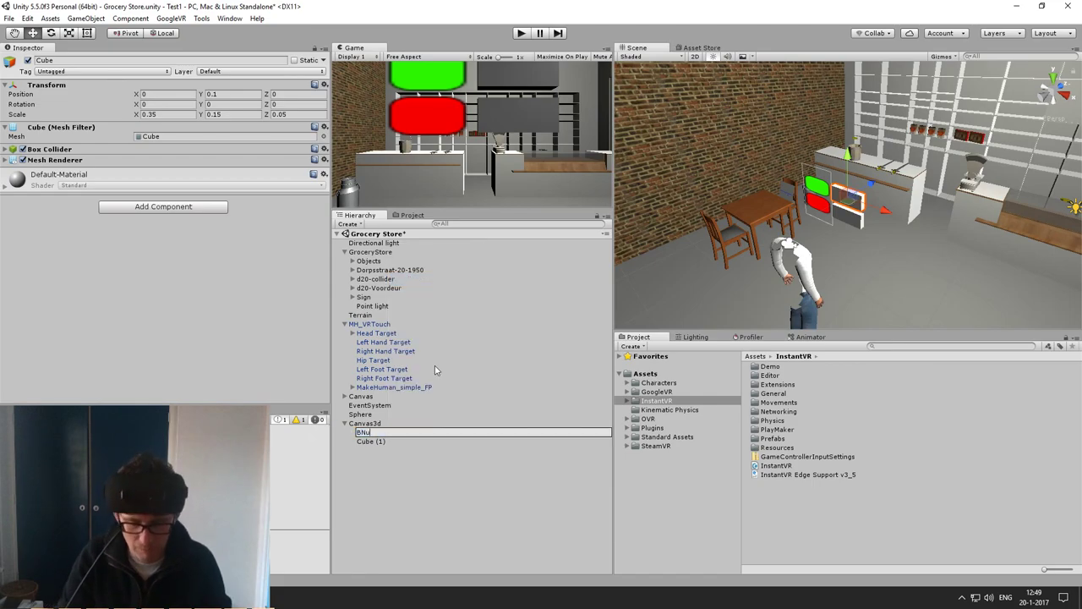
type("uttonOn")
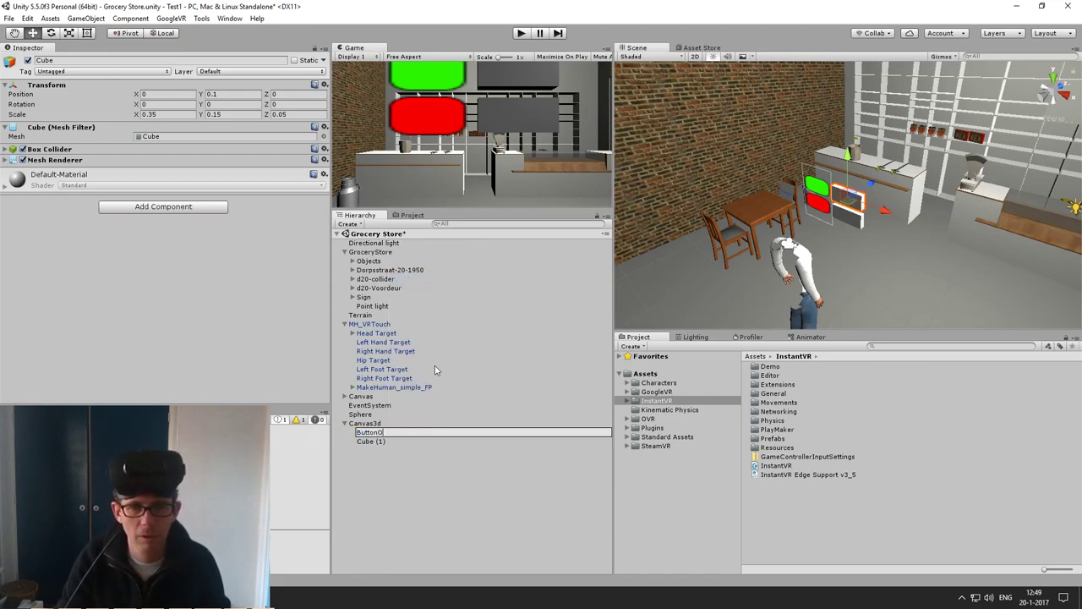
key("Return")
Rename the lower cube, the duplicate under Canvas3d, as ButtonOff.
right_click(373, 442)
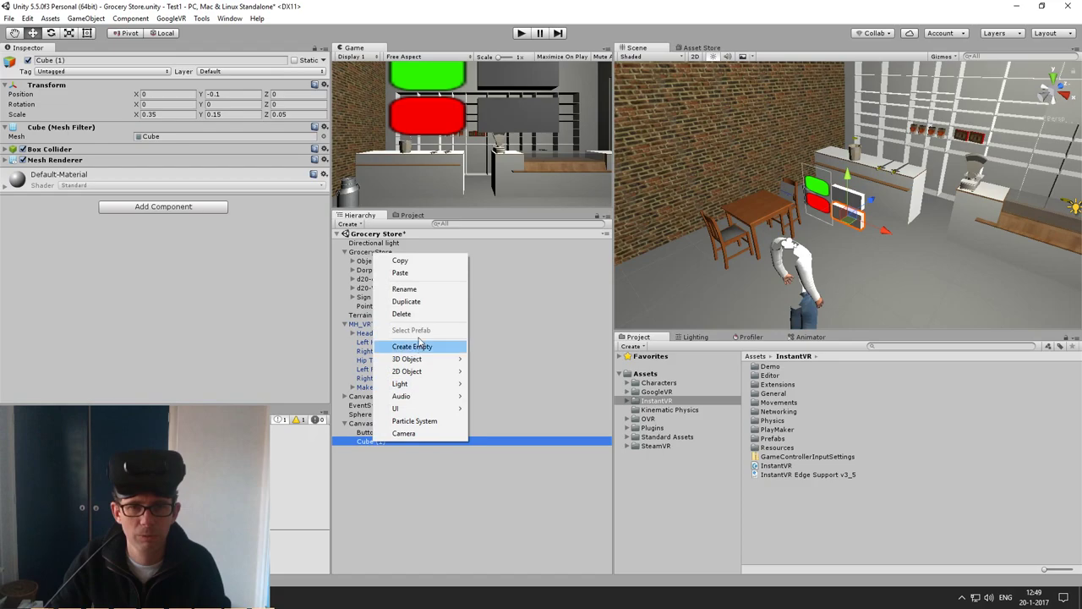
left_click(413, 289)
type("ButtonOff")
key("Return")
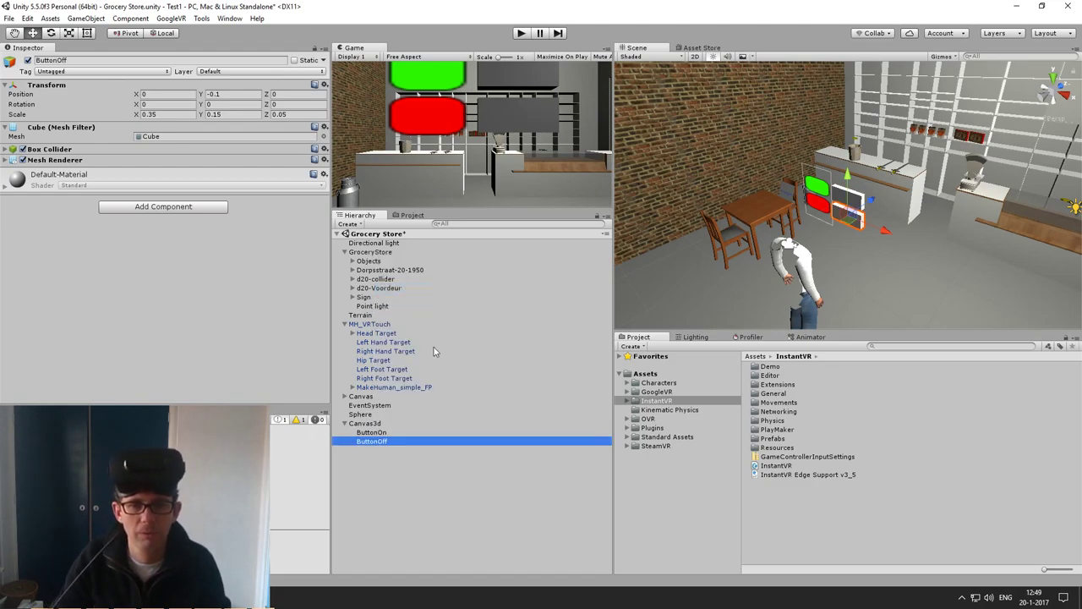
Add an Event Trigger component to ButtonOn and give it a PointerClick event type.
left_click(394, 434)
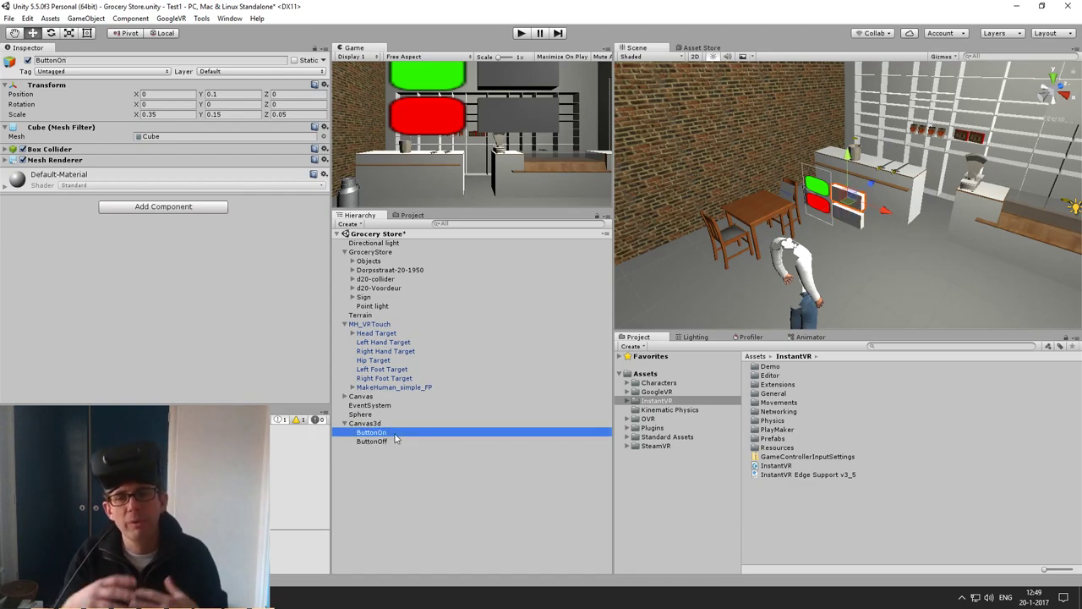
left_click(157, 208)
type("event trig")
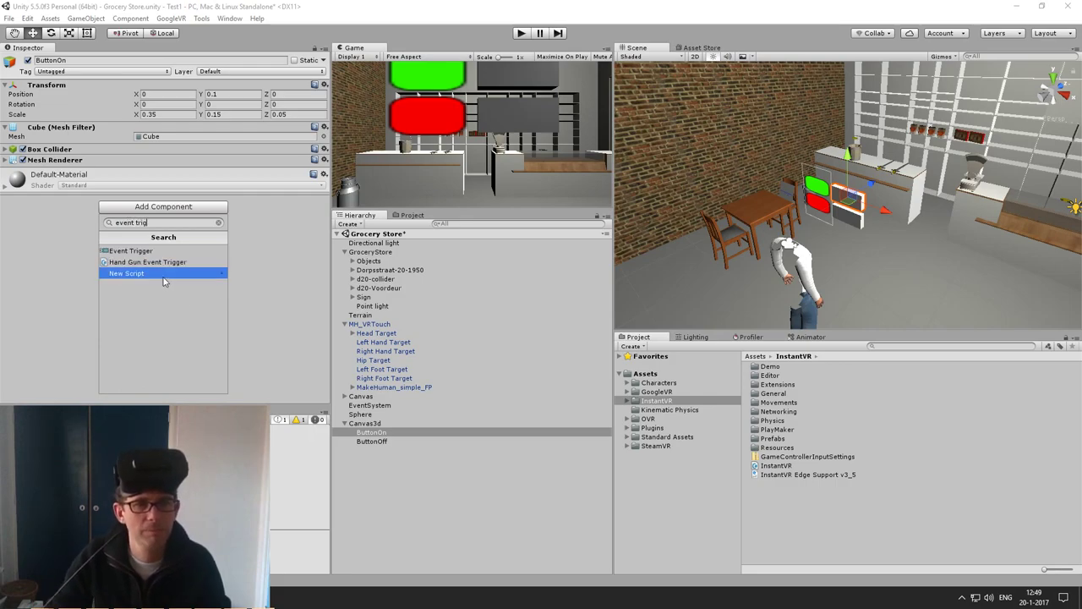
left_click(143, 251)
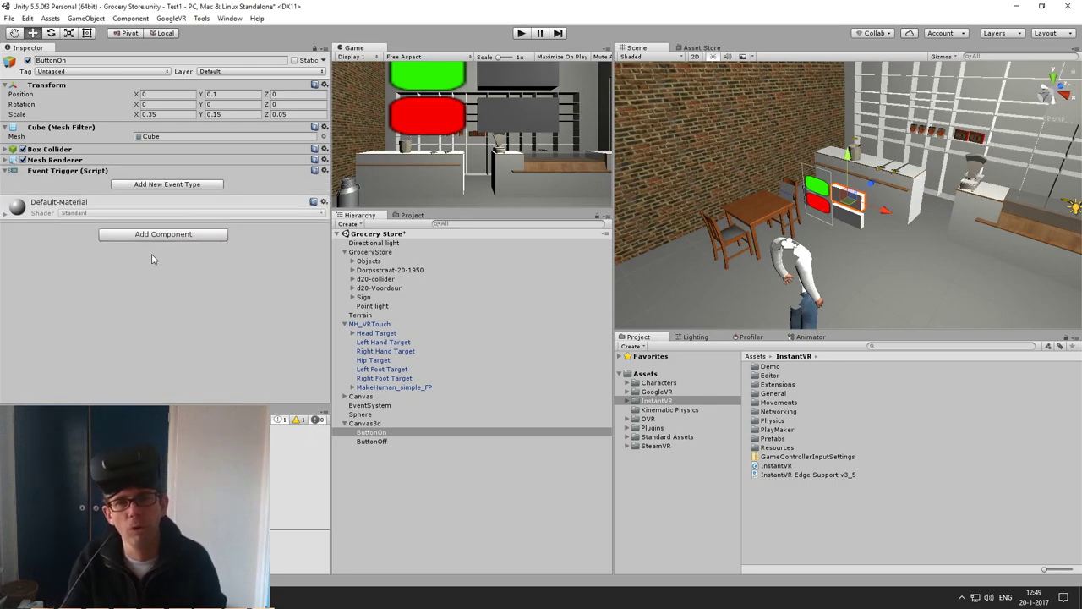
left_click(150, 183)
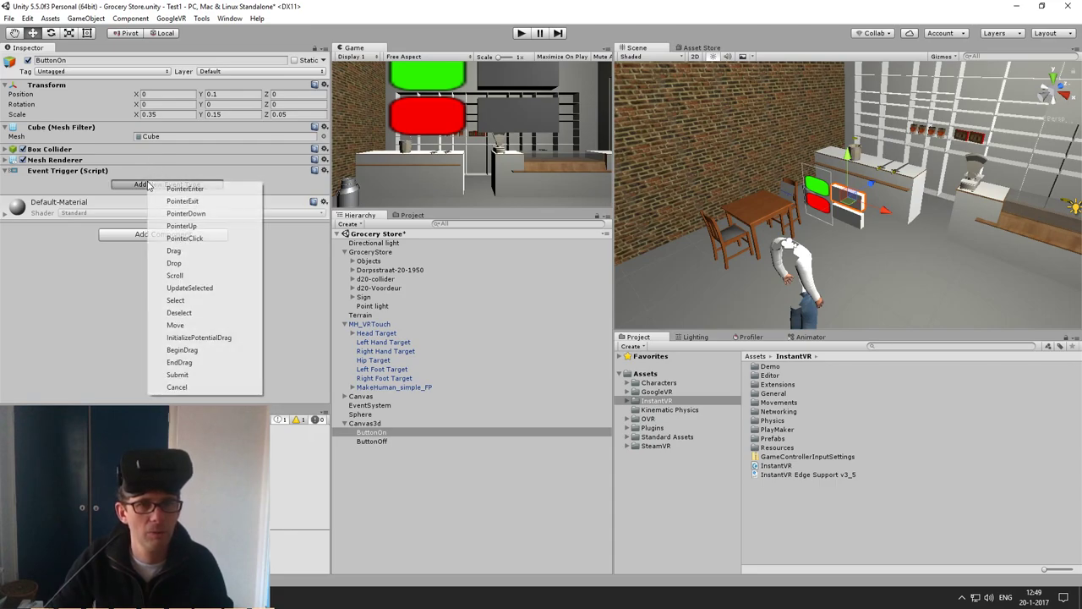
left_click(181, 239)
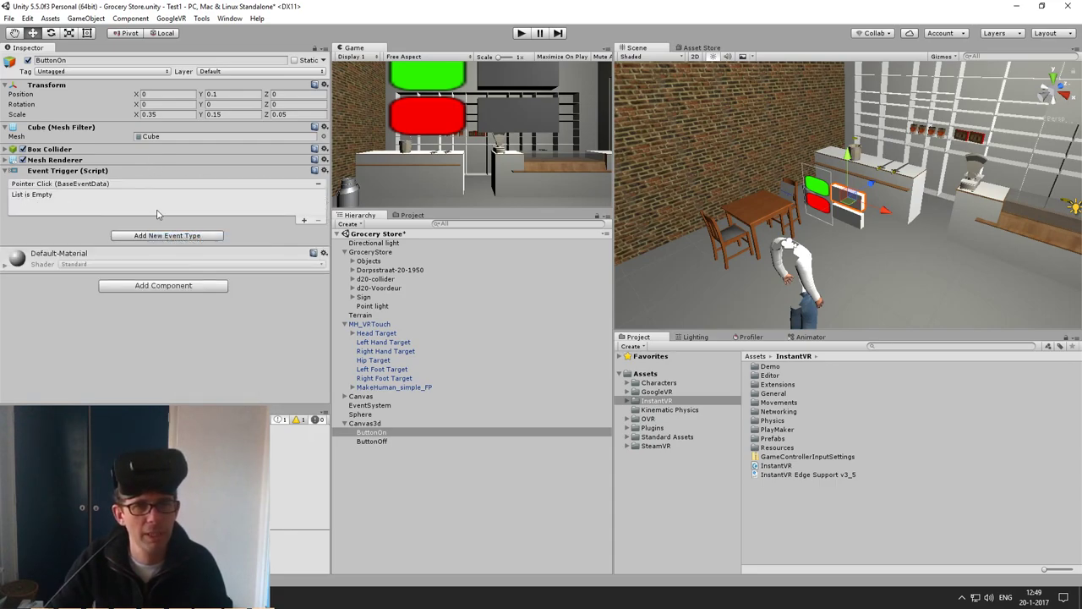
Add an action to ButtonOn's Pointer Click event that targets the Point light and uses the Light bool enabled function.
left_click(304, 221)
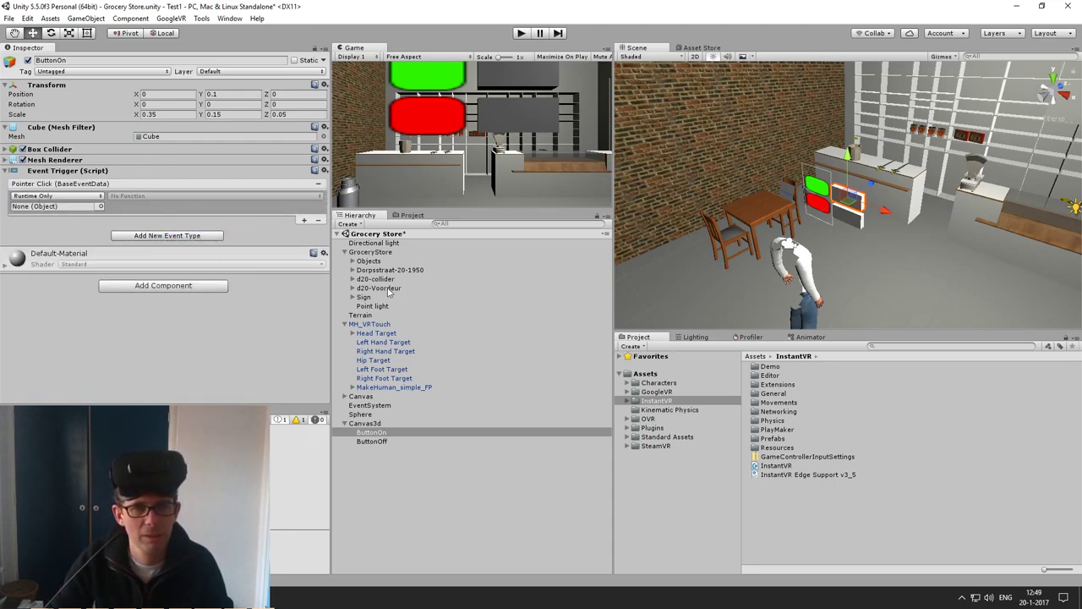
left_click_drag(372, 306, 67, 207)
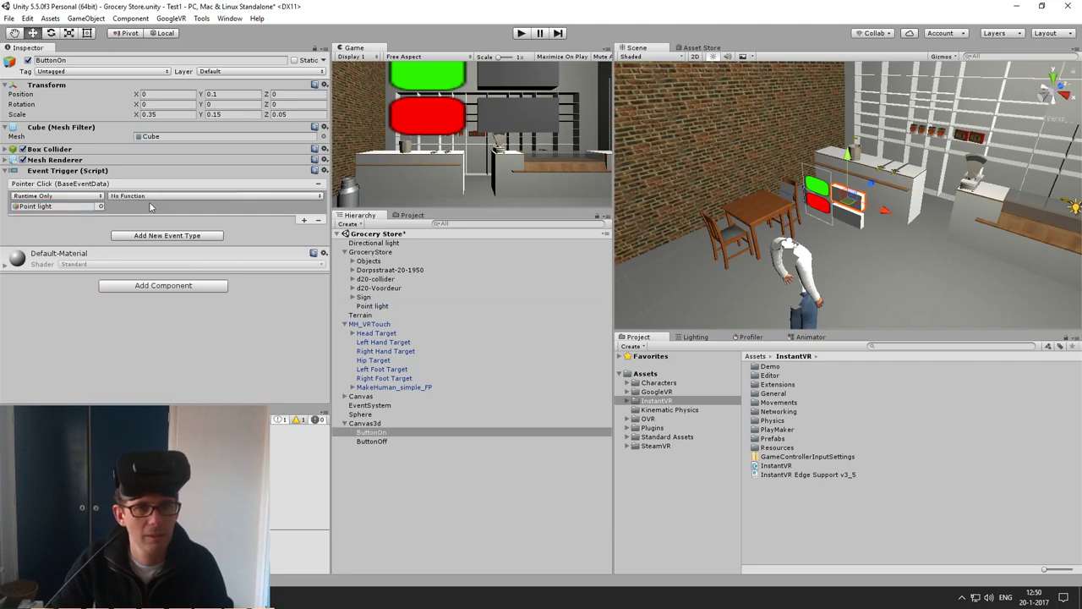
left_click(152, 196)
mouse_move(157, 249)
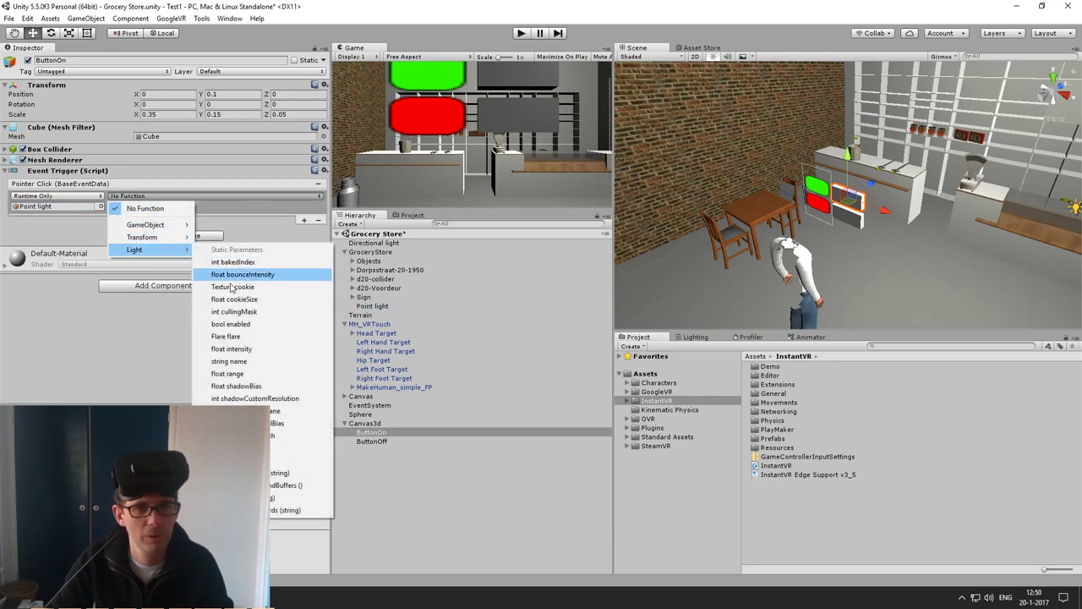
left_click(241, 325)
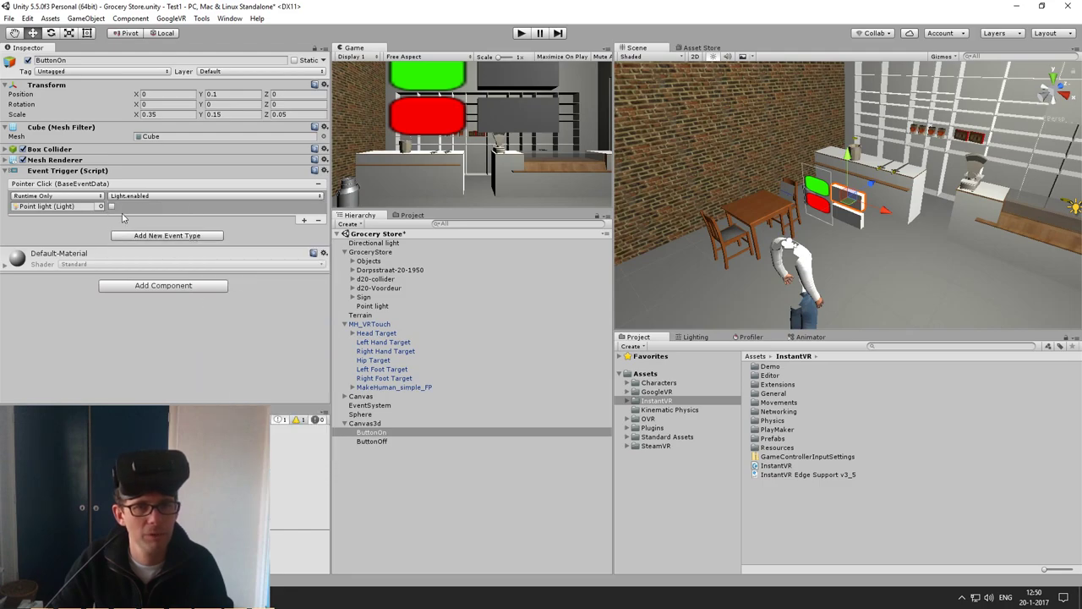
Add an Event Trigger component with a PointerClick event type to ButtonOff.
left_click(370, 441)
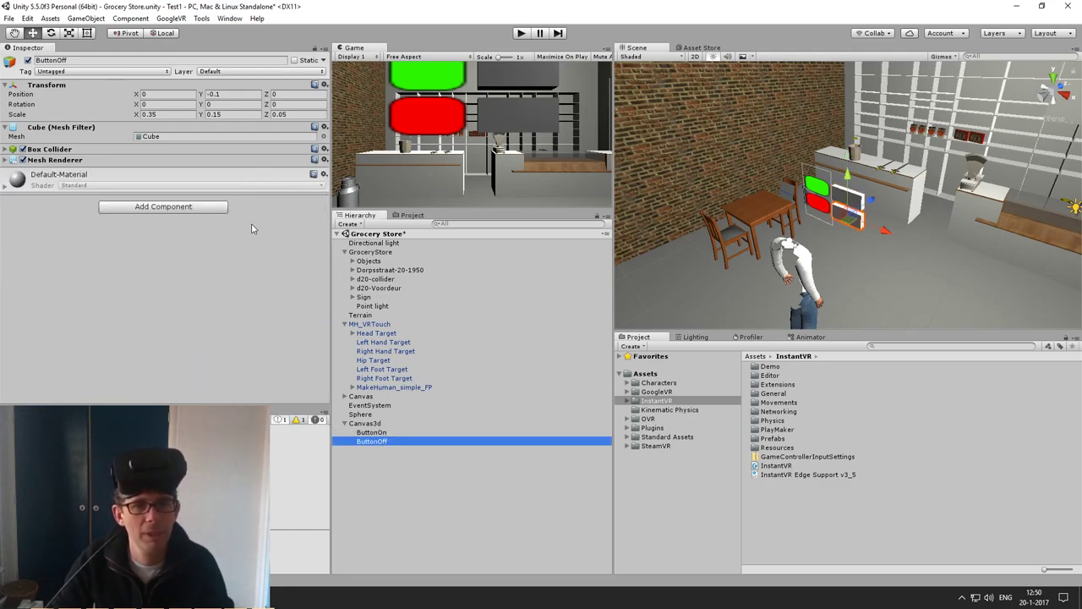
left_click(180, 208)
left_click(151, 252)
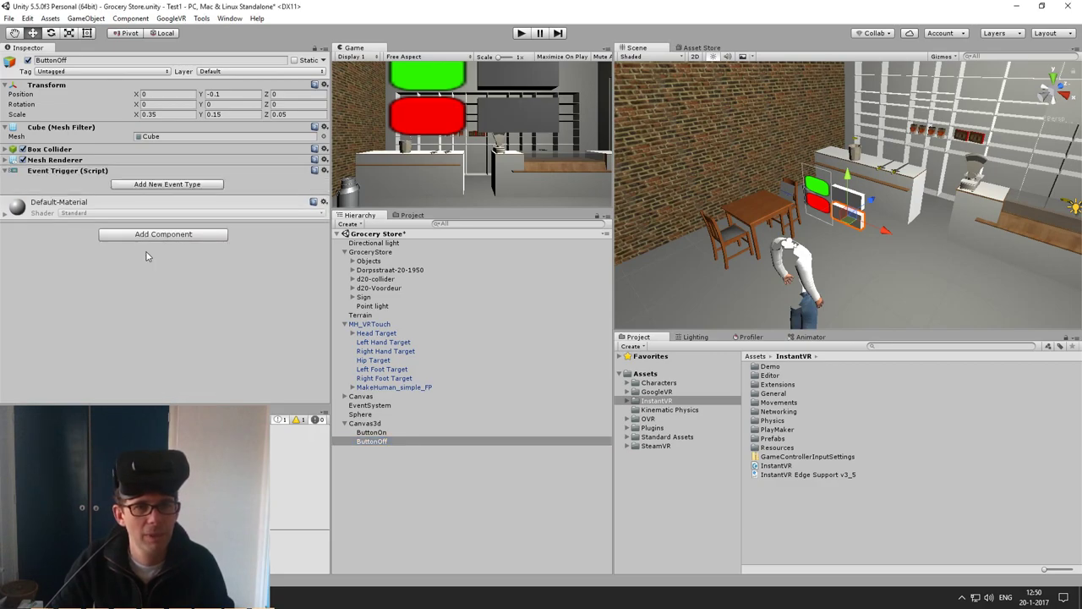
left_click(167, 183)
left_click(186, 237)
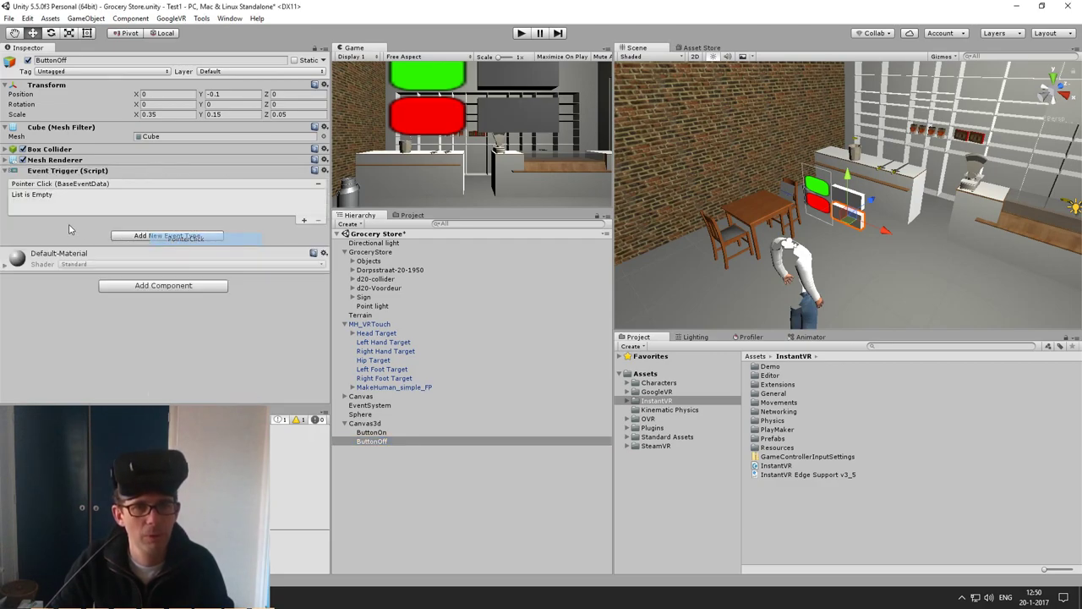
left_click(374, 307)
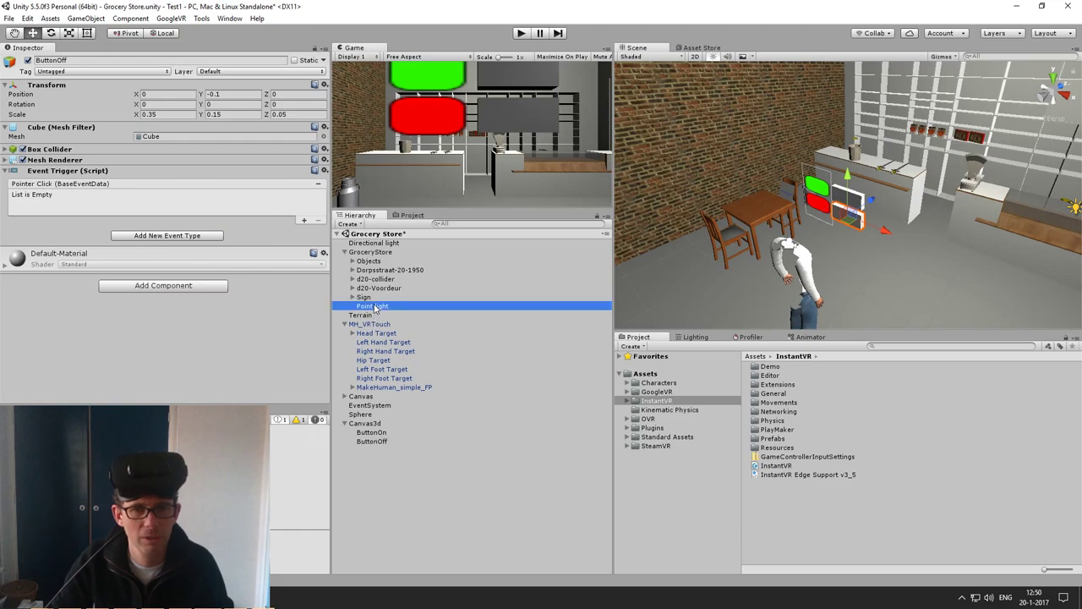
left_click(372, 441)
left_click_drag(372, 440, 236, 352)
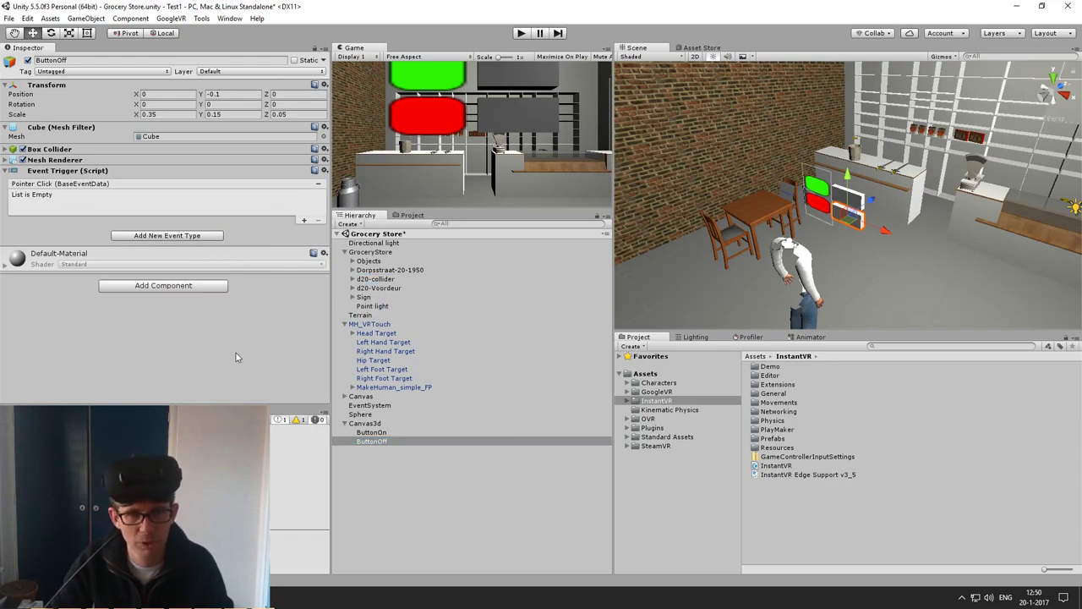
left_click(167, 235)
key("Escape")
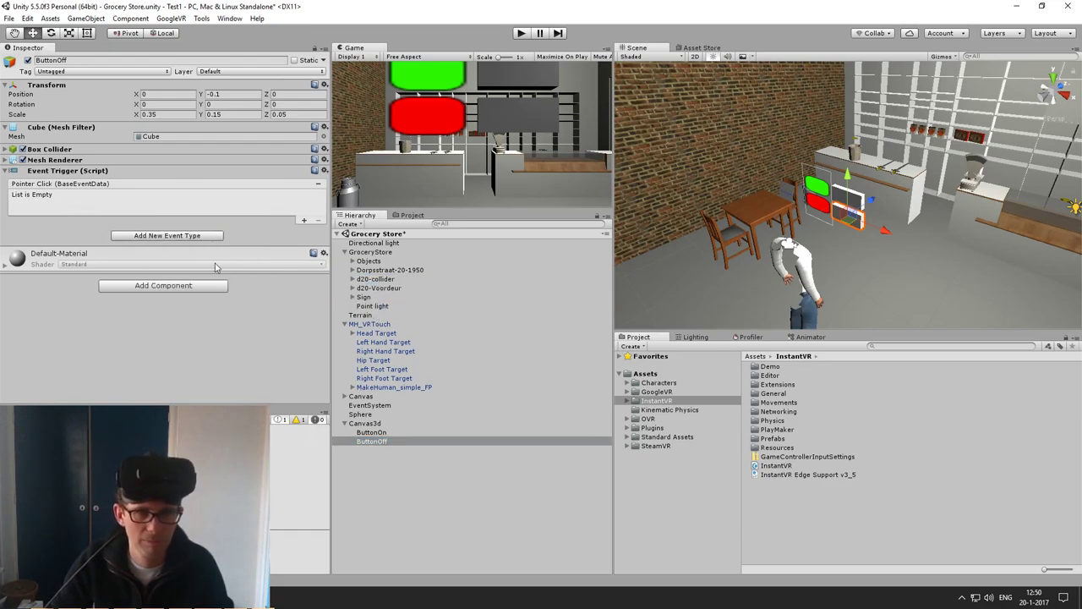
Add an action to ButtonOff's Pointer Click event that targets the Point light and uses the Light bool enabled function, left unchecked.
left_click(304, 221)
left_click_drag(392, 308, 82, 210)
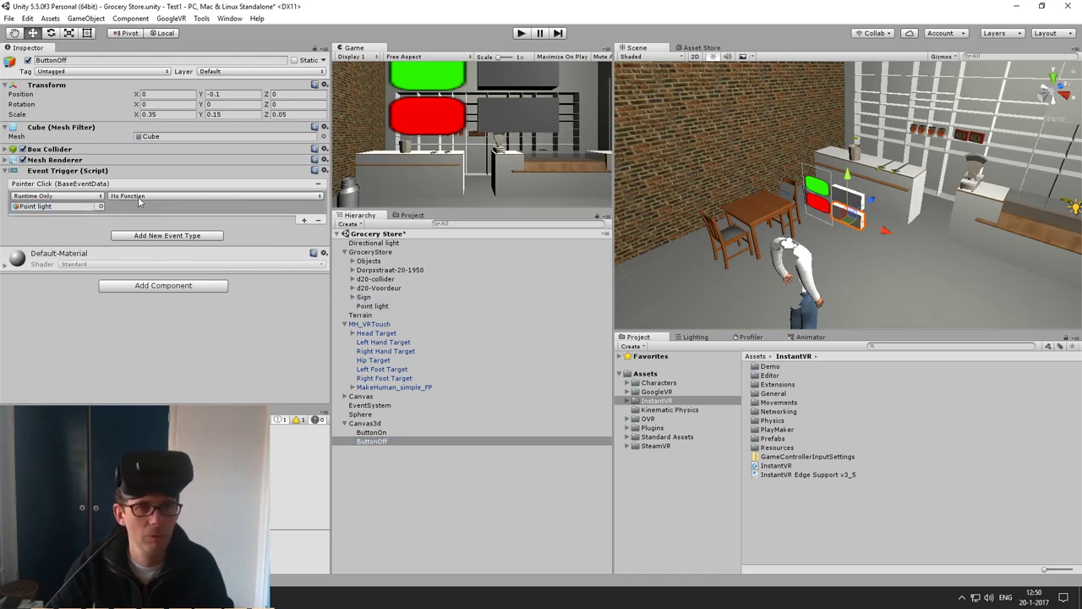
left_click(140, 199)
mouse_move(139, 251)
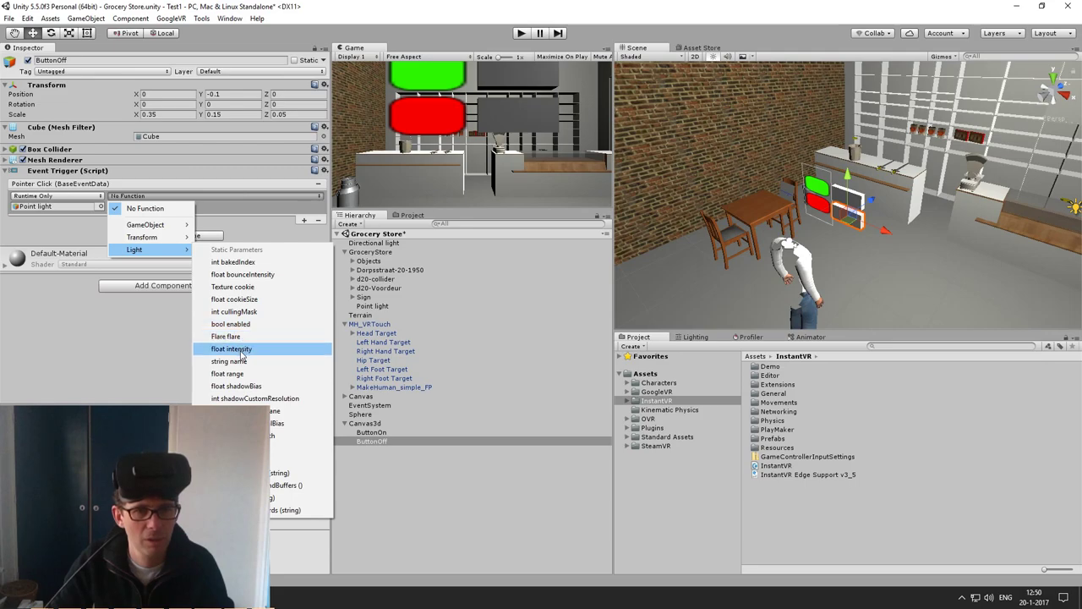
left_click(240, 324)
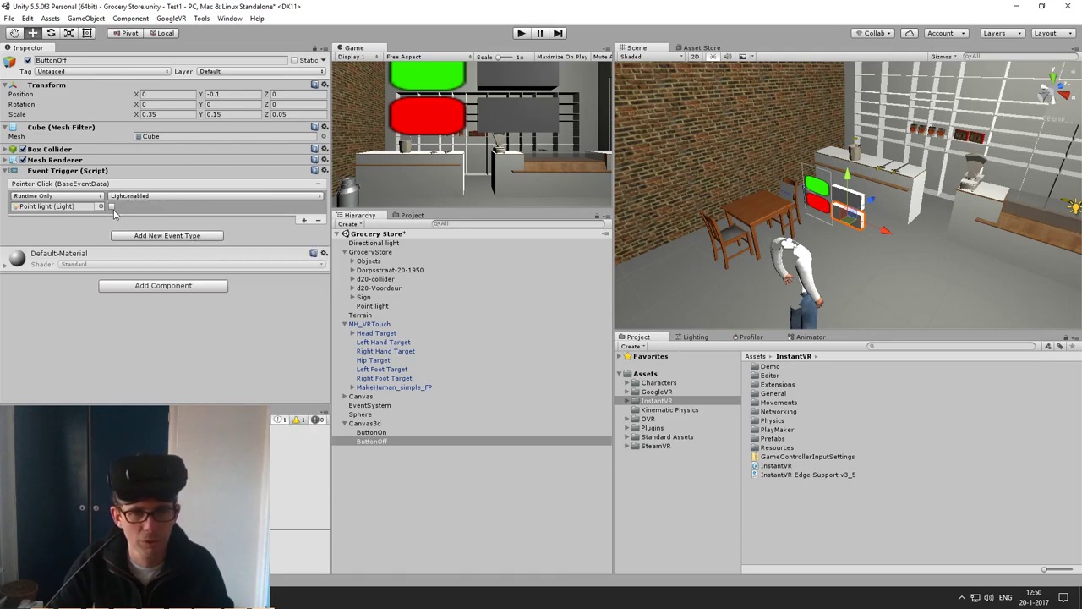
Compare the Pointer Click settings of ButtonOn and ButtonOff, and test the gaze-operated buttons in Play mode.
left_click(389, 437)
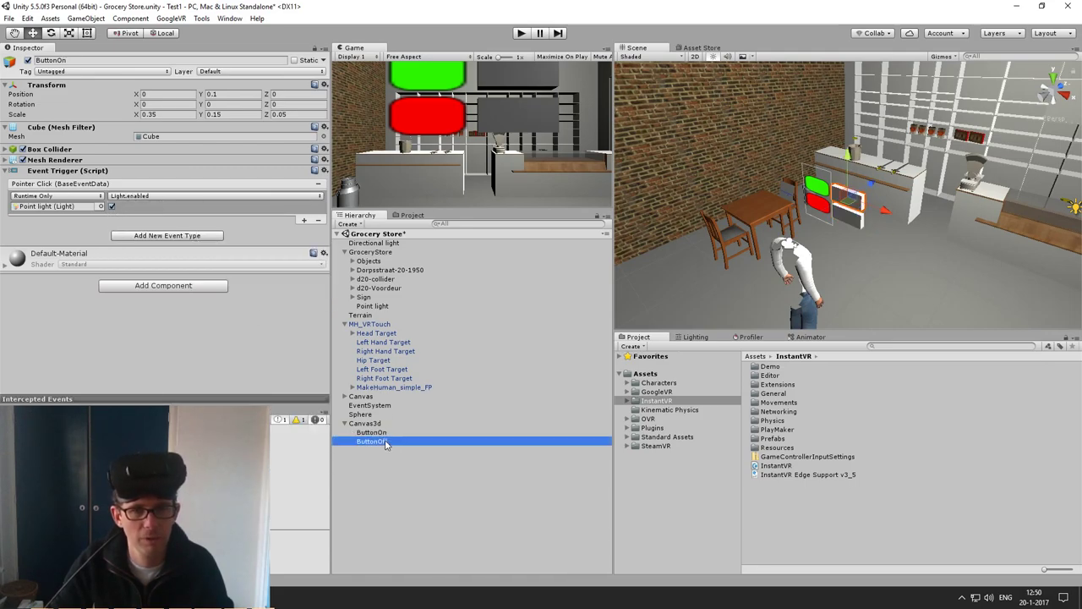
left_click(382, 432)
left_click(382, 440)
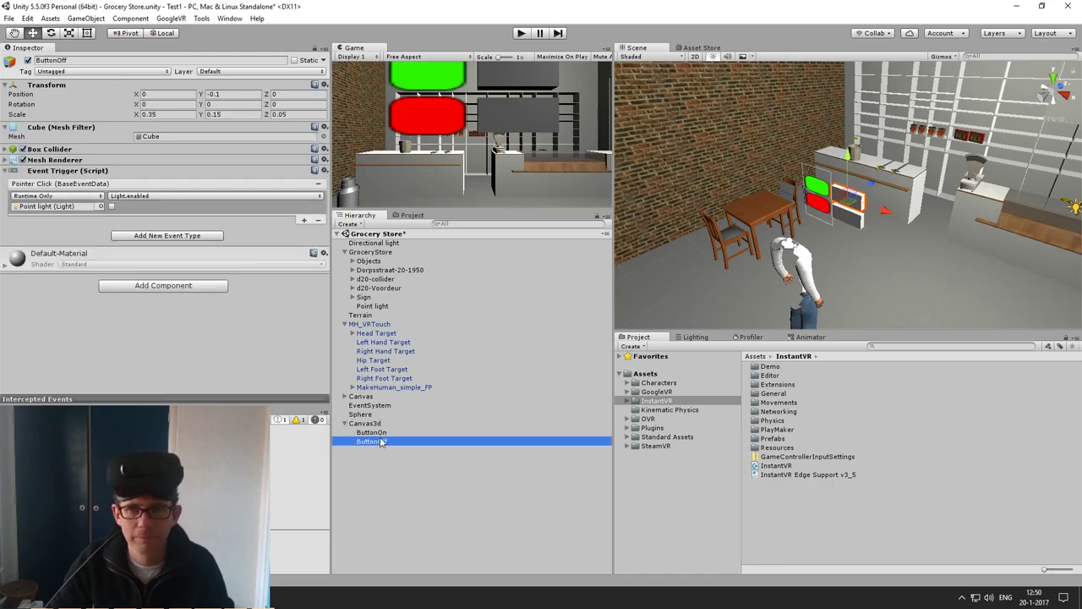
left_click(521, 33)
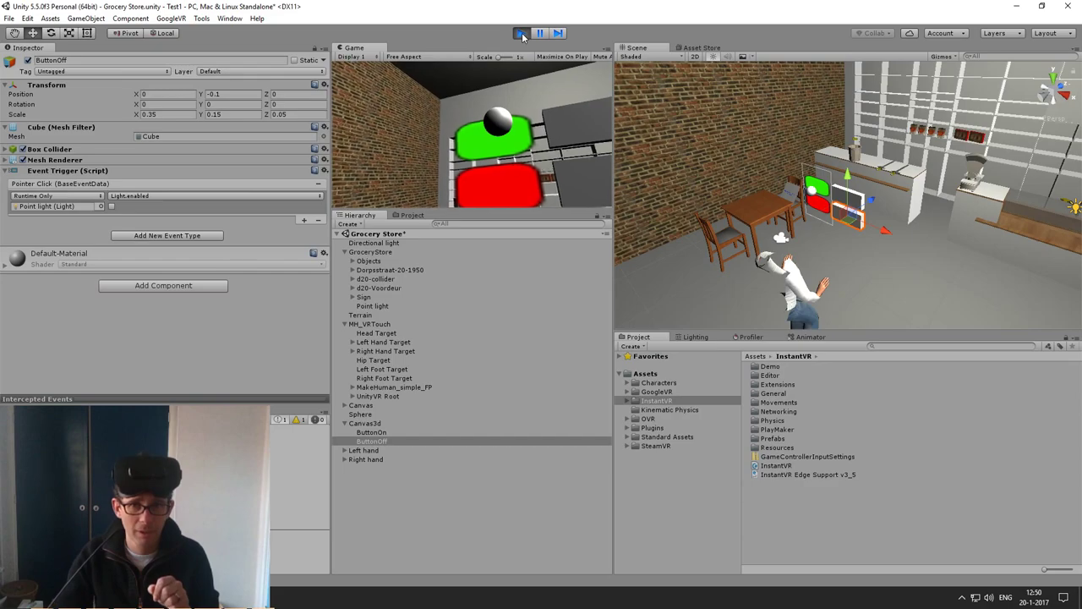
left_click(521, 33)
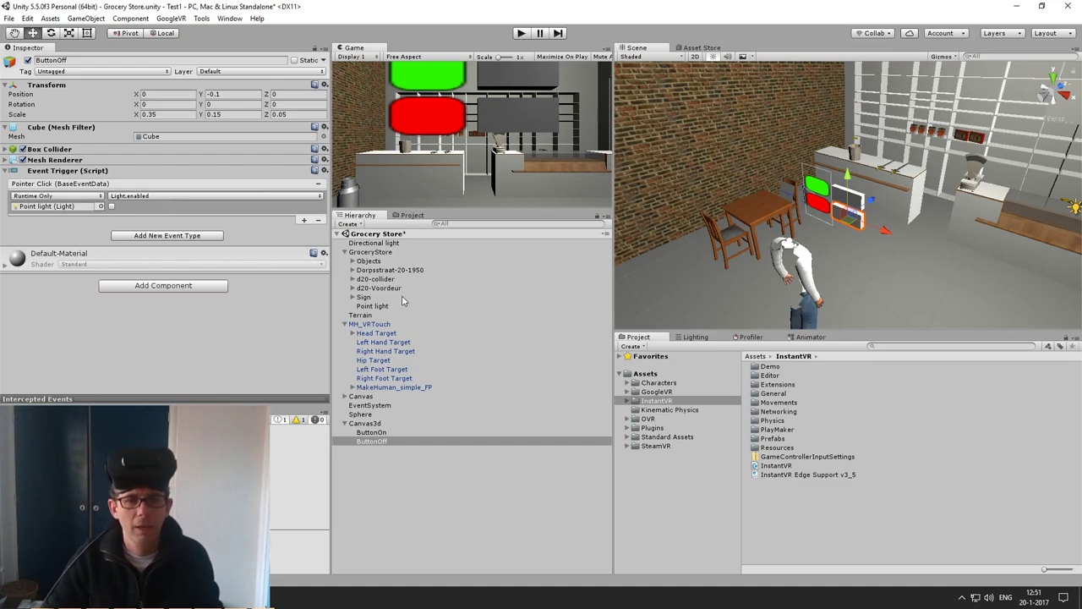
Set the Interaction of the Head Target under MH_VRTouch to None.
left_click(383, 324)
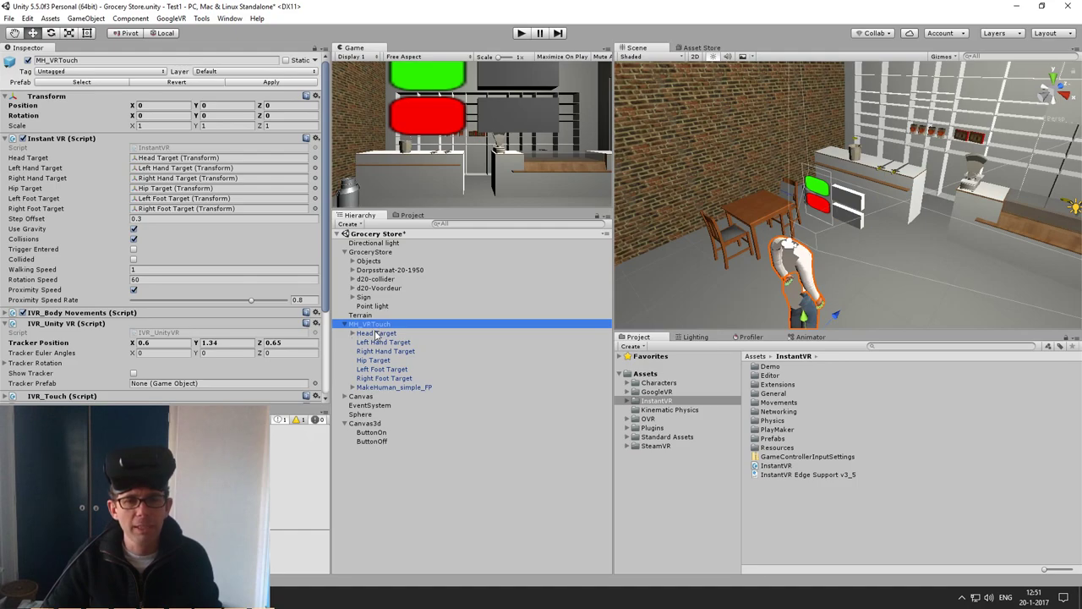
left_click(377, 333)
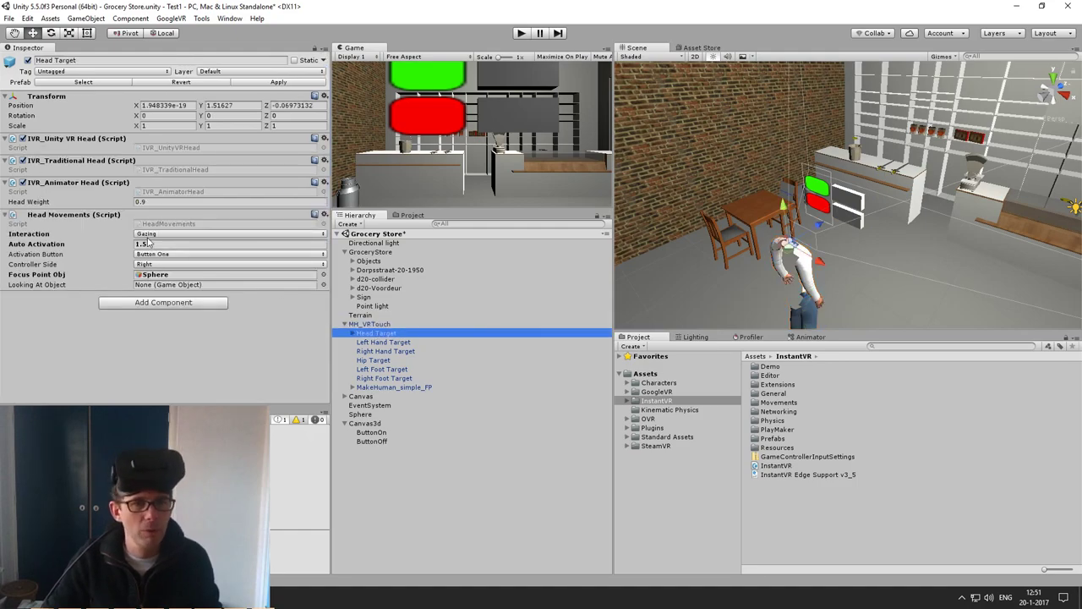
left_click(149, 236)
left_click(150, 244)
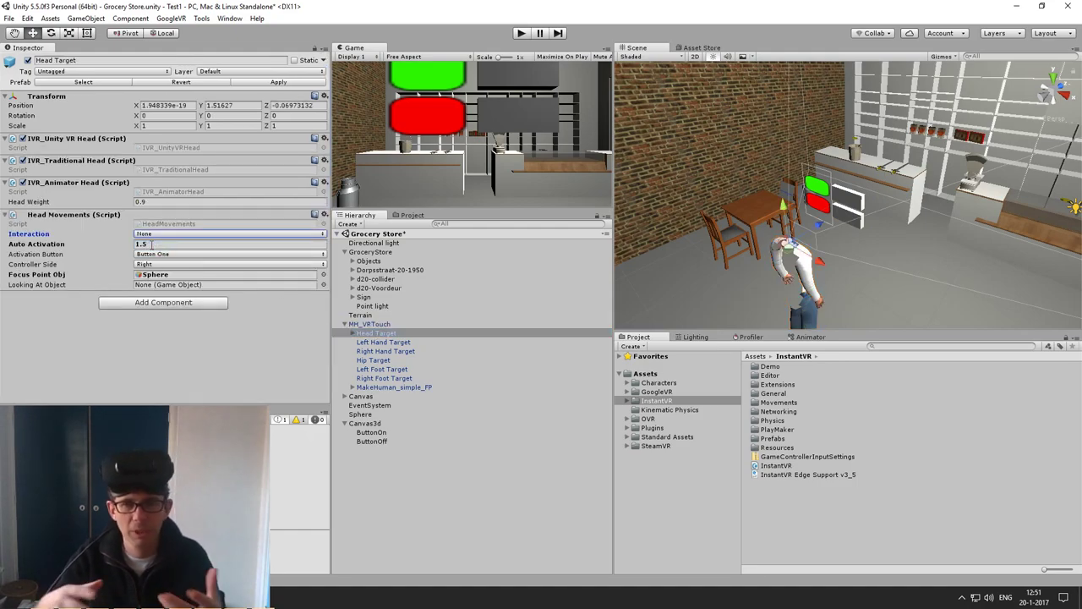
Set the Right Hand Target's Interaction to Pointing and test the scene in Play mode.
left_click(372, 334)
left_click(377, 351)
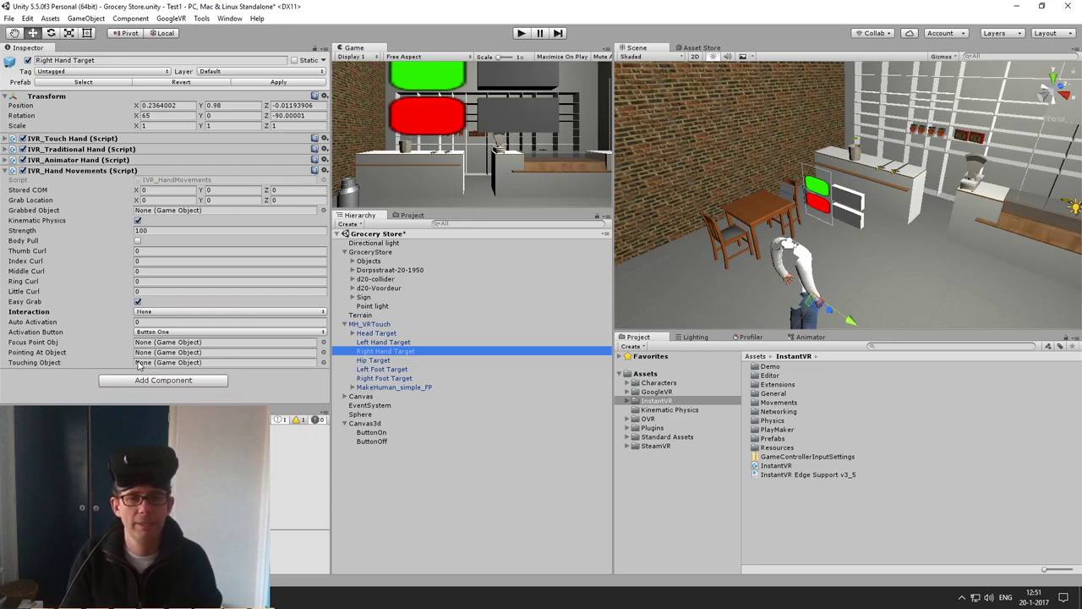
left_click(147, 312)
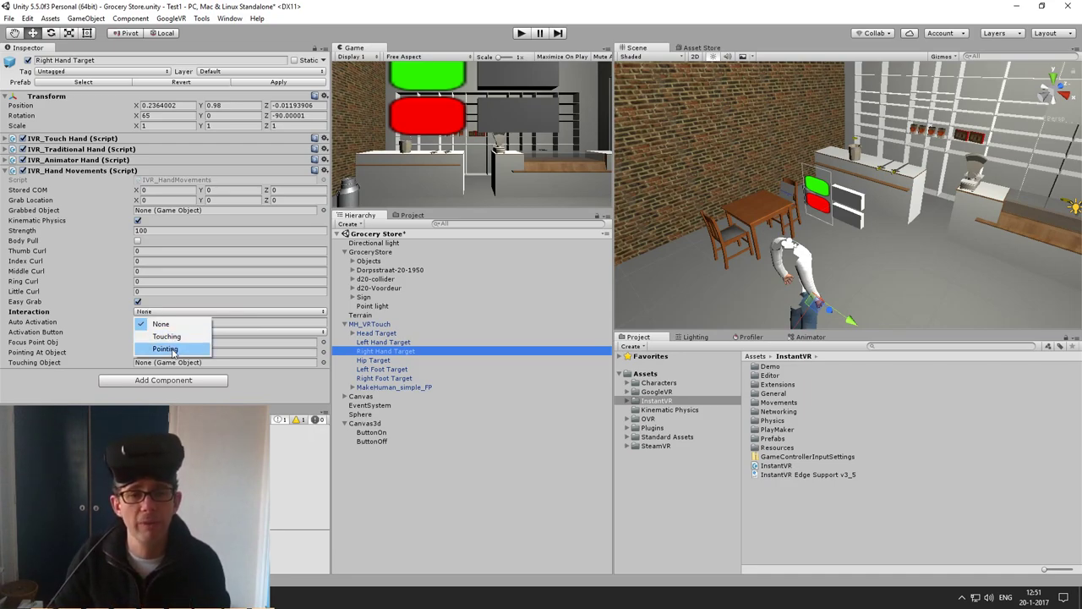
left_click(165, 350)
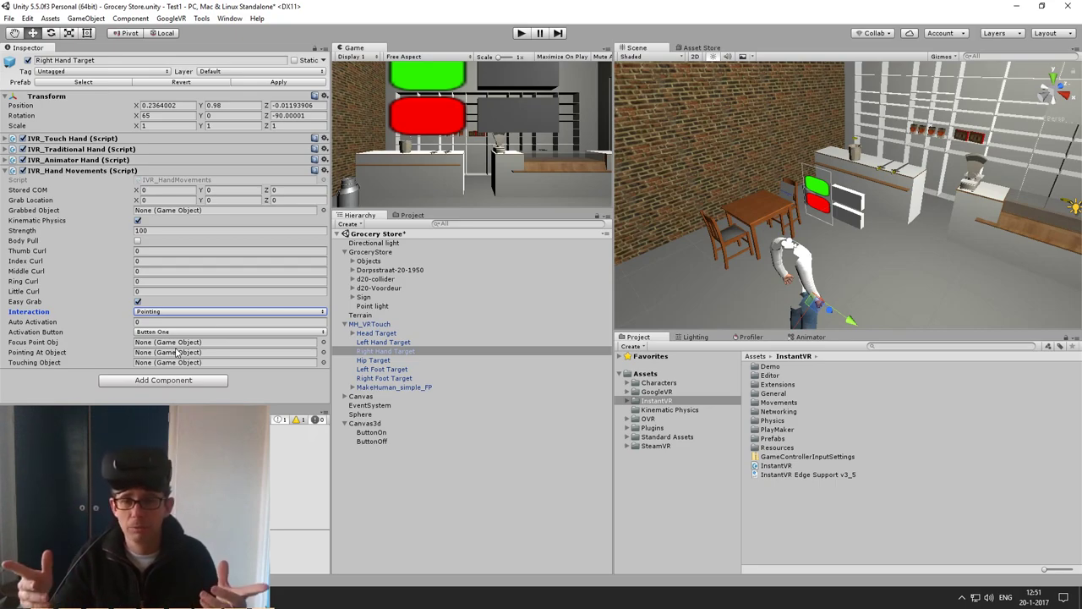
left_click(521, 33)
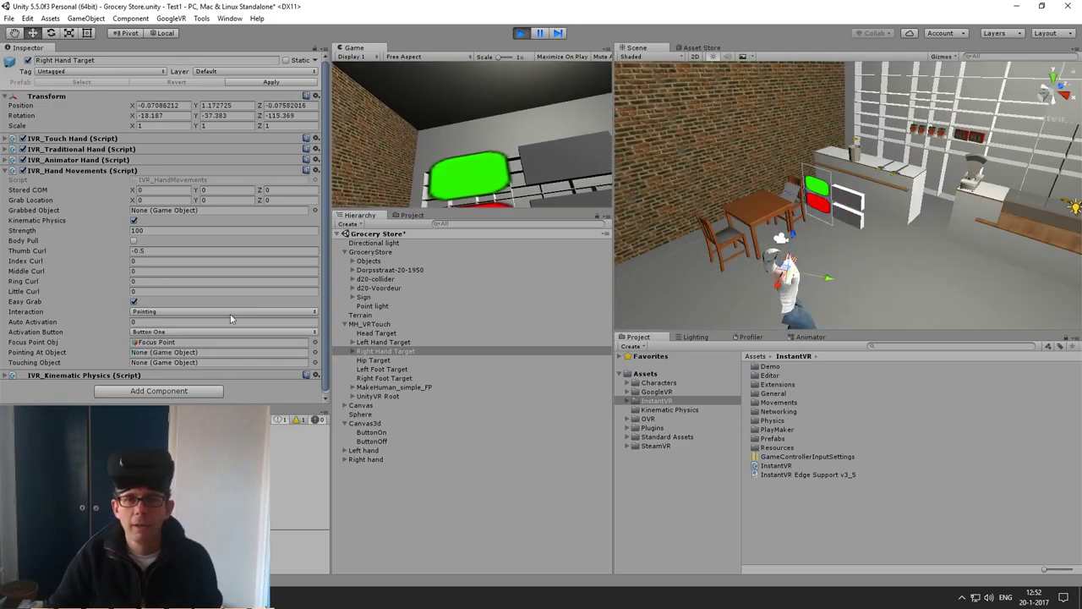
left_click(521, 34)
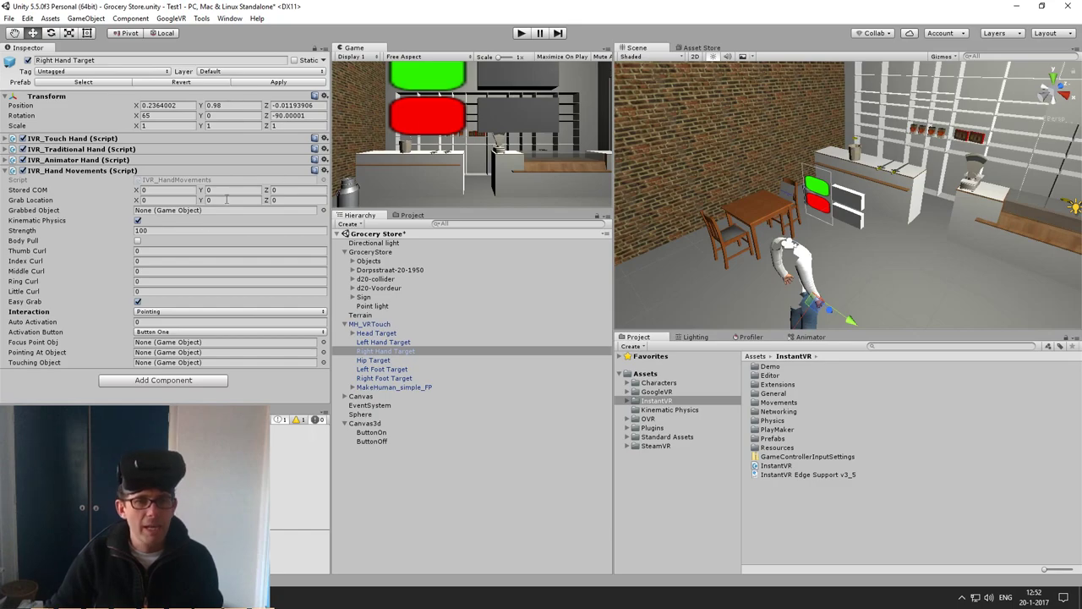
Set the Right Hand Target's Auto Activation to 1 and test pointing at the buttons in Play mode.
left_click(151, 321)
type("1")
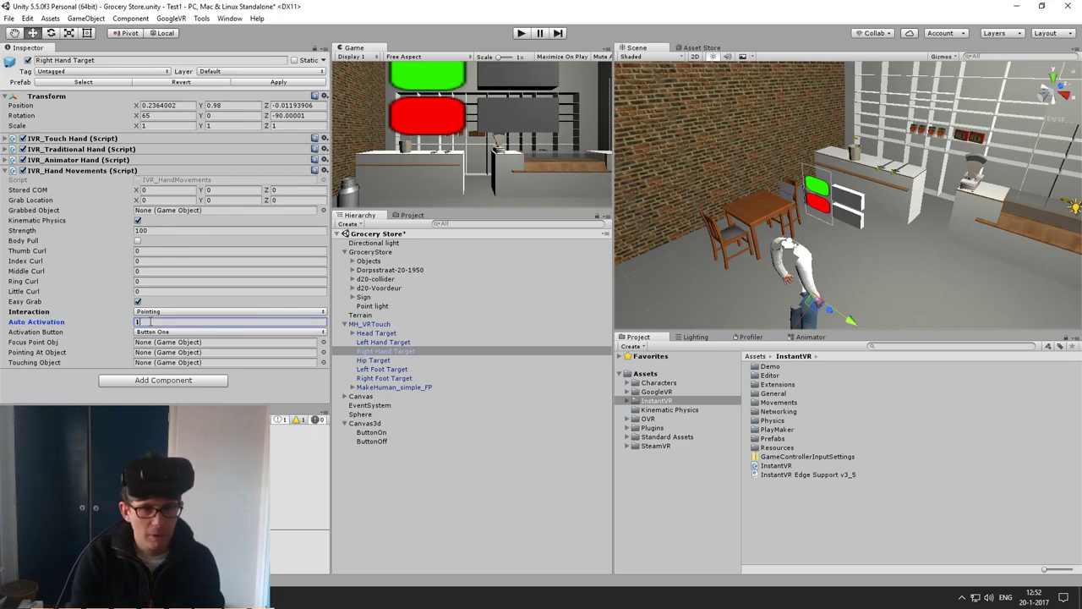
left_click(522, 34)
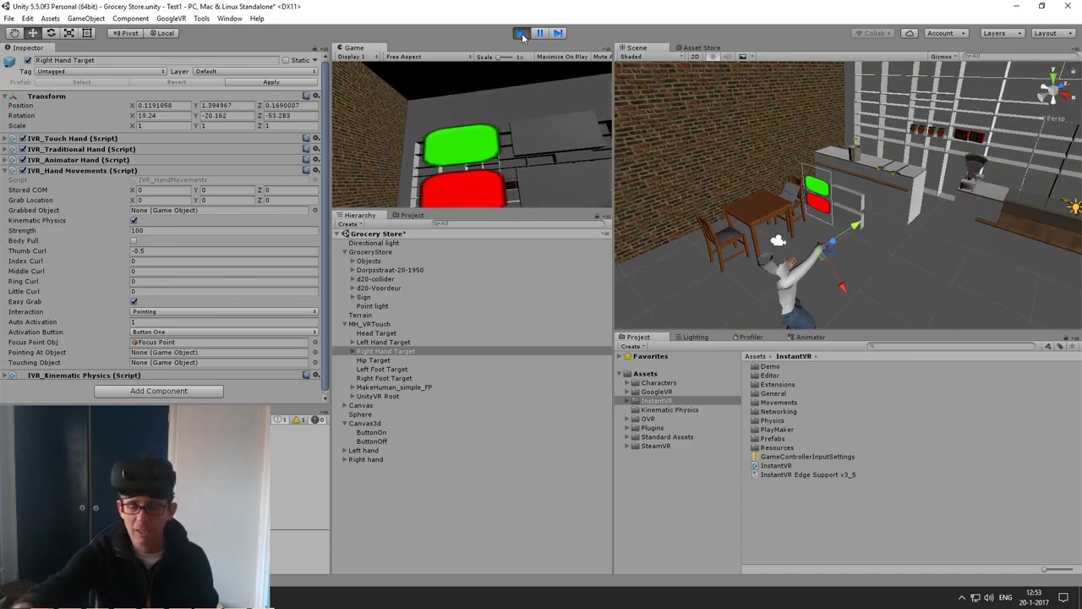
left_click(521, 34)
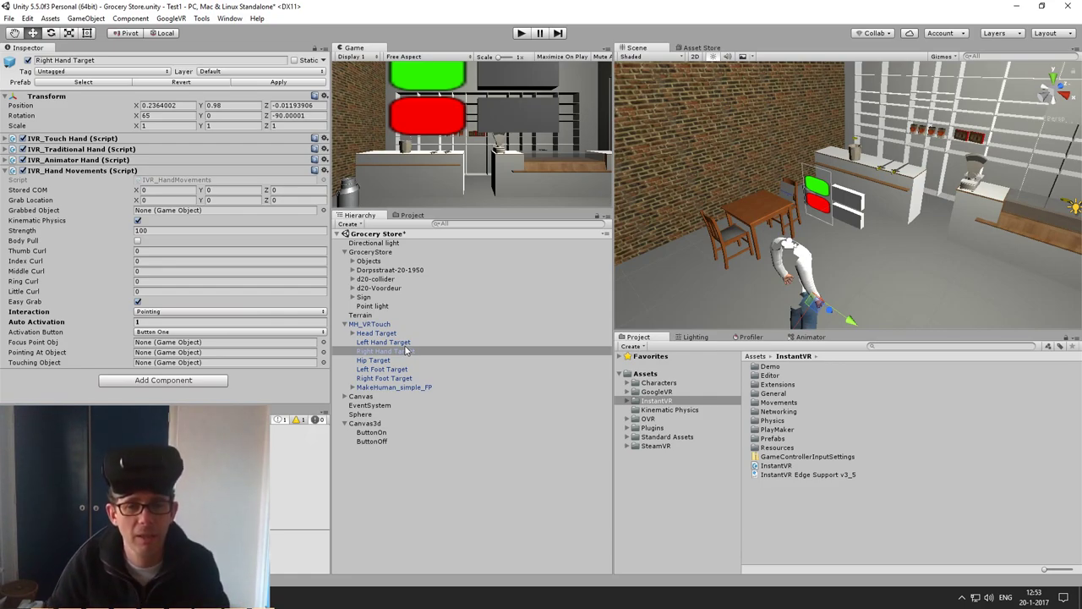
Set the Right Hand Target's Interaction to Touching and start Play mode to test it.
left_click(375, 353)
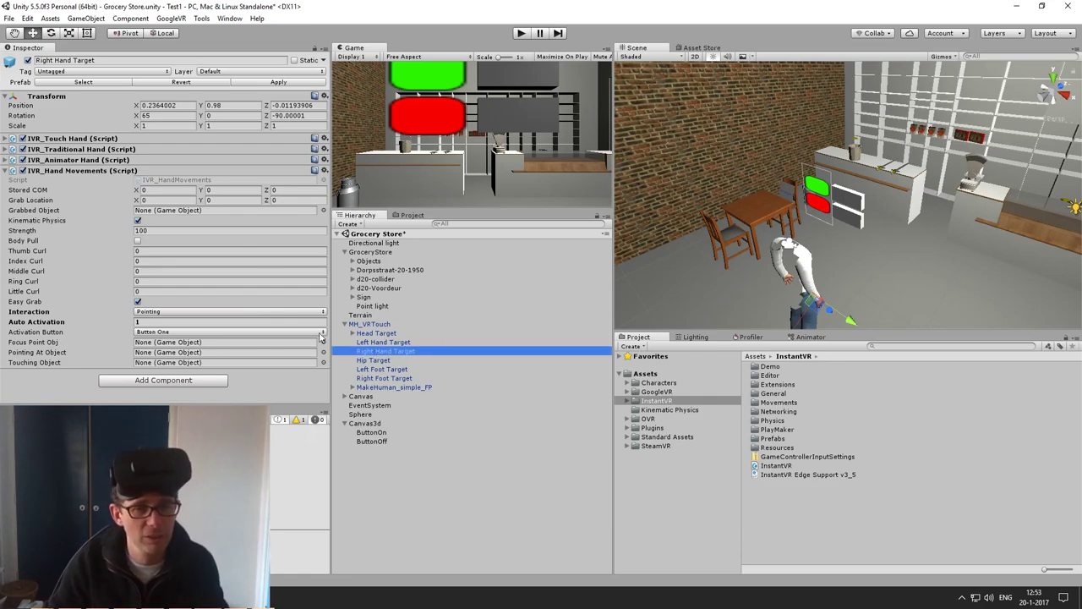
left_click(143, 312)
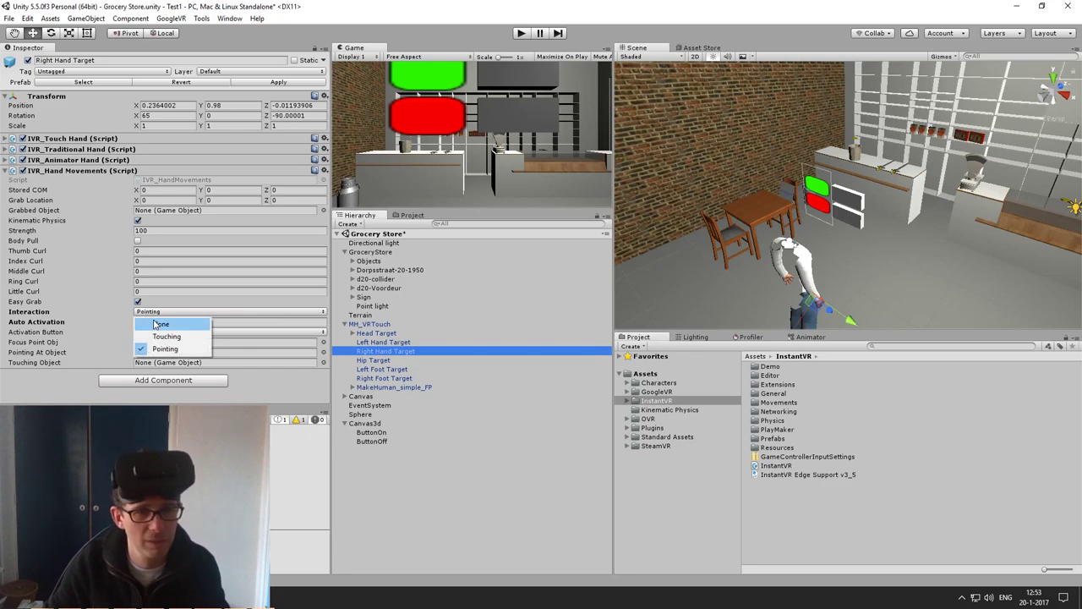
left_click(167, 337)
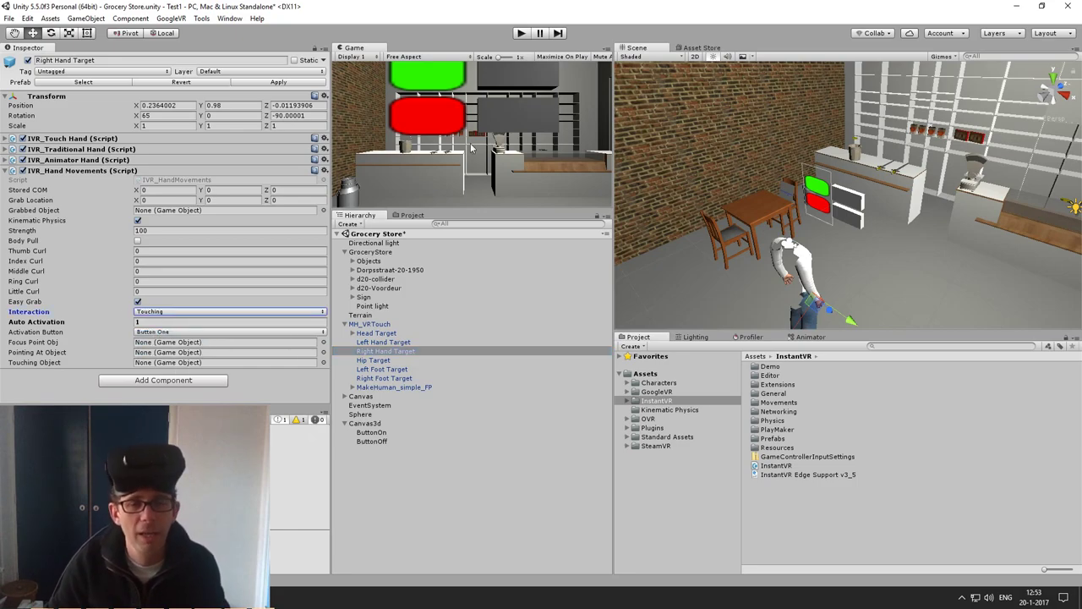
left_click(523, 34)
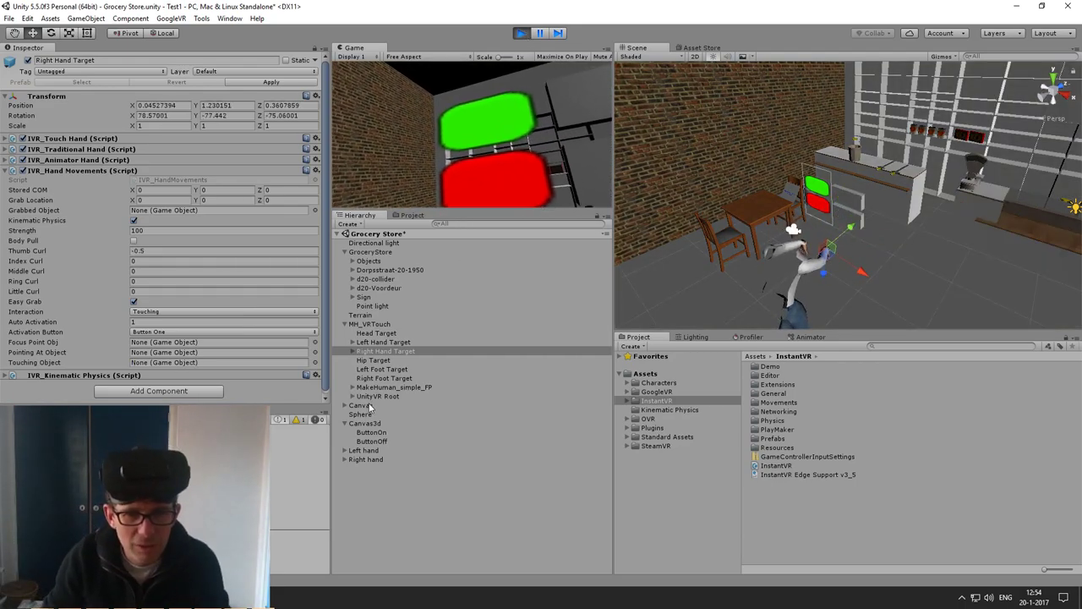
Set the Canvas's Pos Z to 0.4 while the scene is playing, test touching its buttons, and stop Play mode.
left_click(361, 405)
left_click(290, 103)
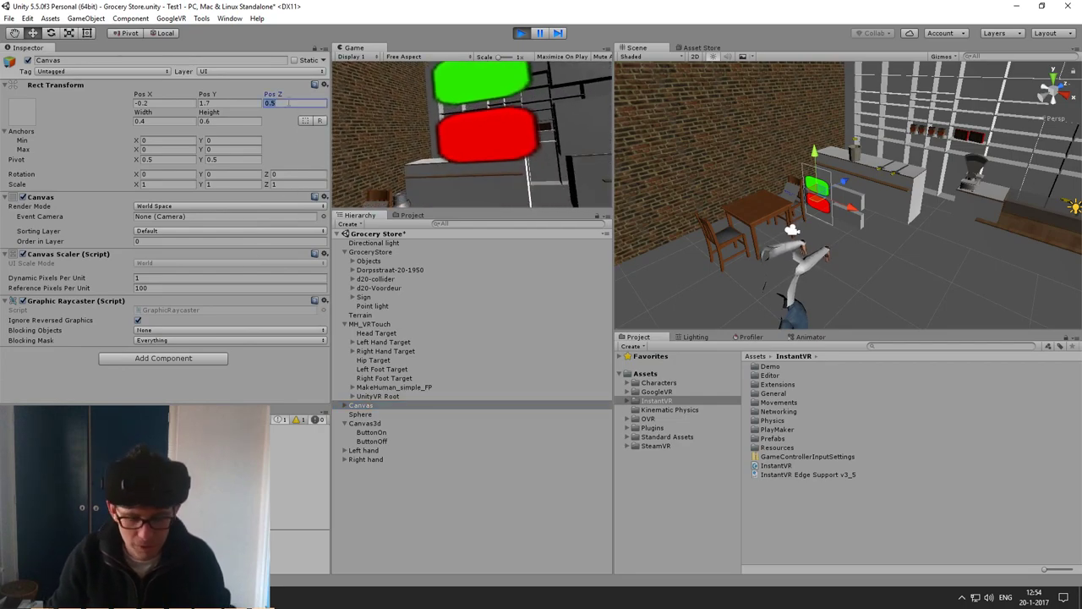
type("0.4")
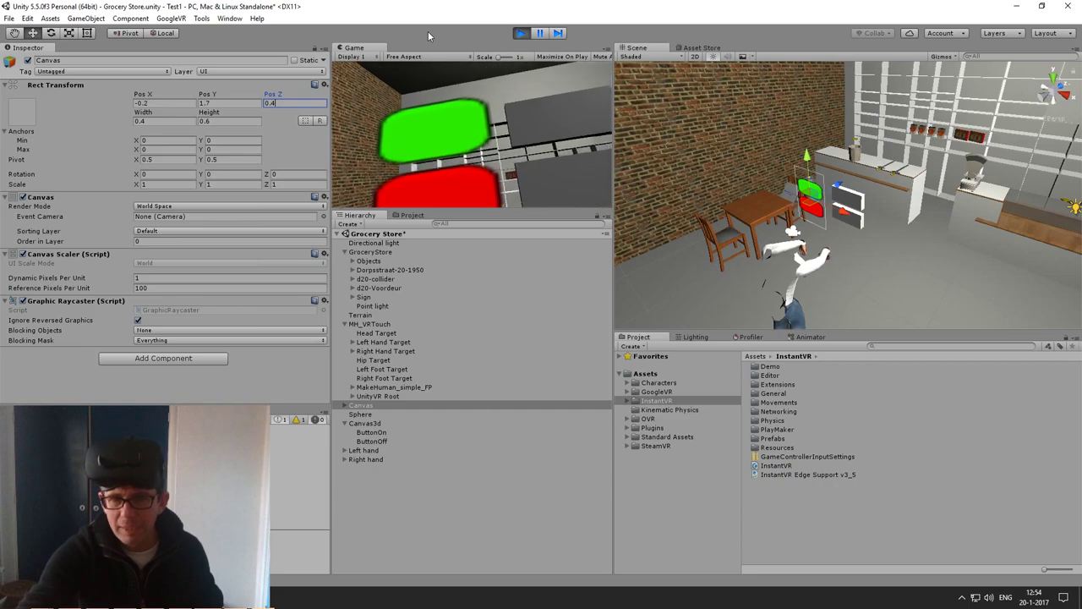
left_click(522, 33)
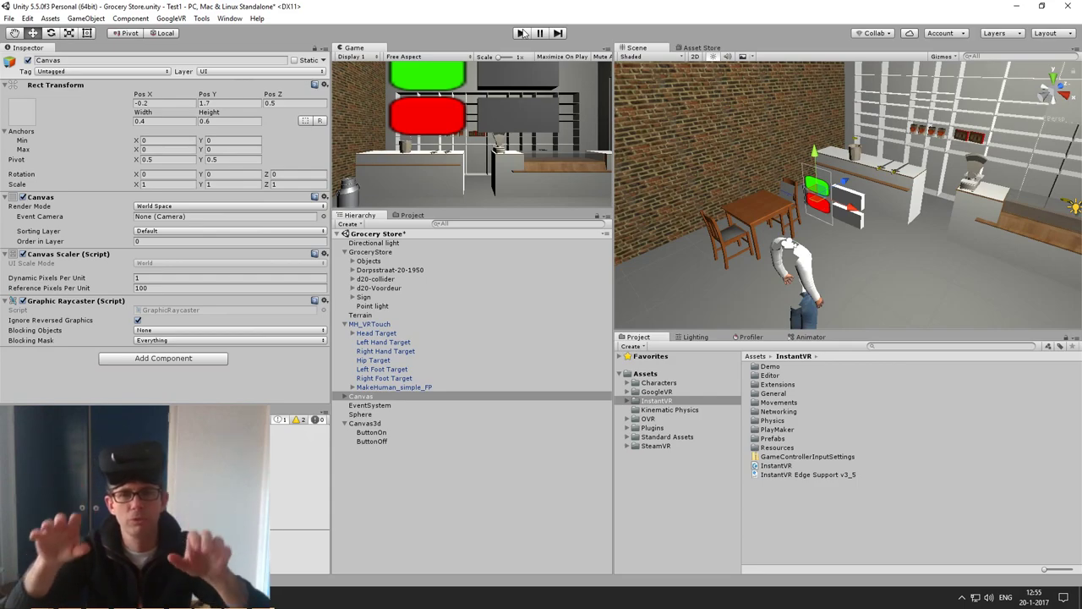
Turn off Kinematic Physics for the Right Hand Target and test touching the buttons in Play mode.
left_click(385, 351)
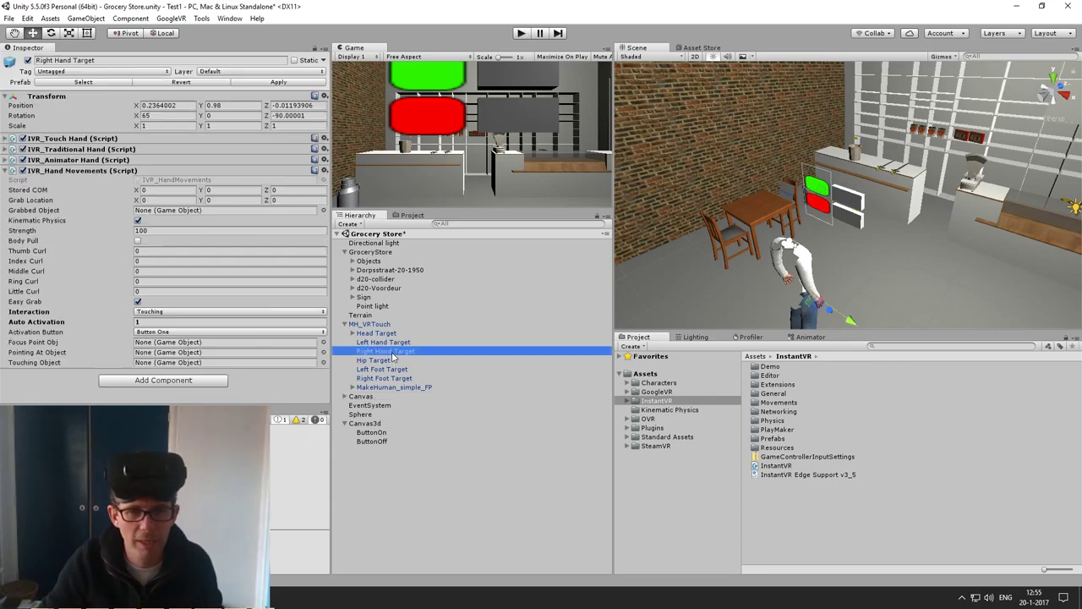
left_click(138, 220)
left_click(520, 34)
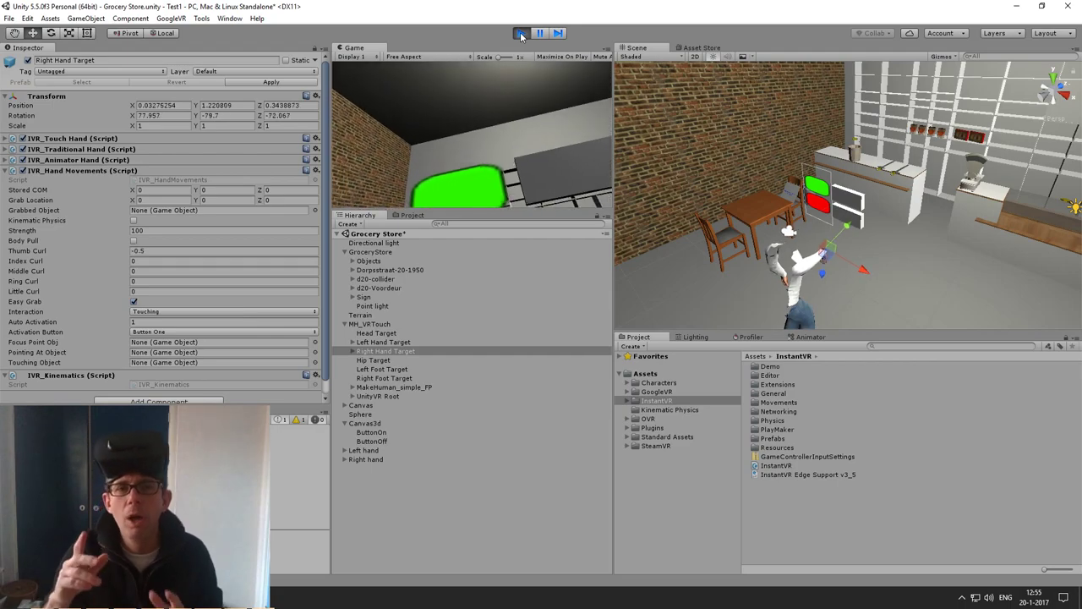
left_click(521, 34)
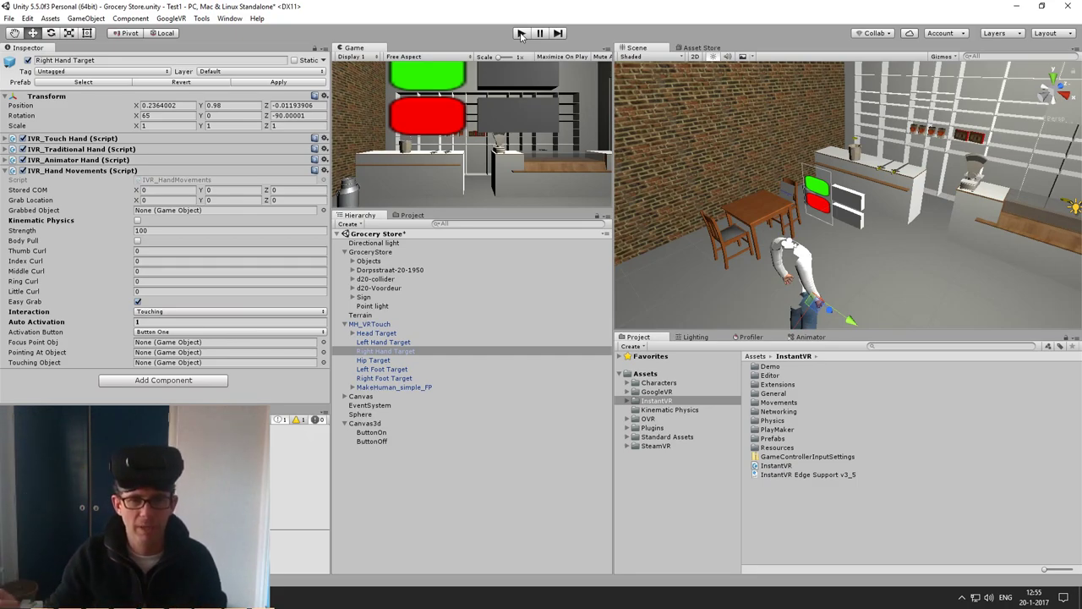
Add a Rigidbody component to ButtonOff and turn off its Use Gravity option.
left_click(372, 441)
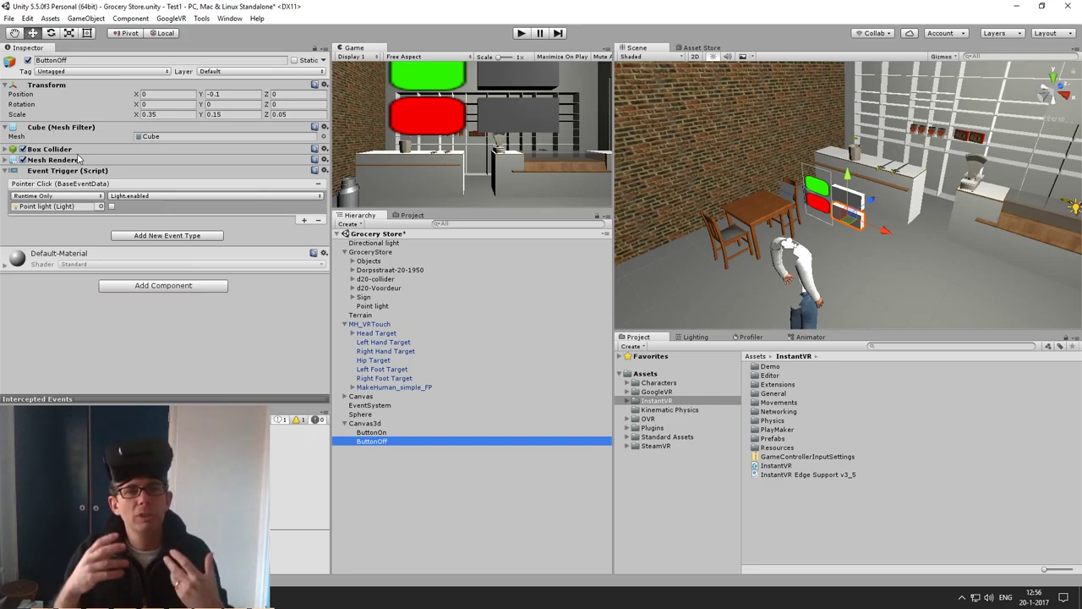
left_click(123, 288)
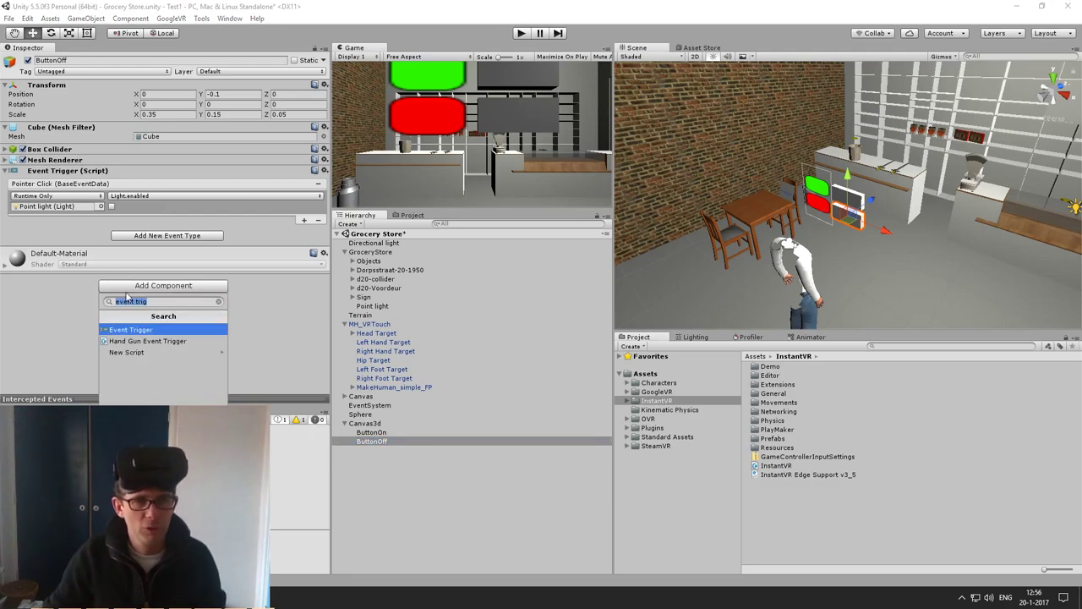
type("rigid")
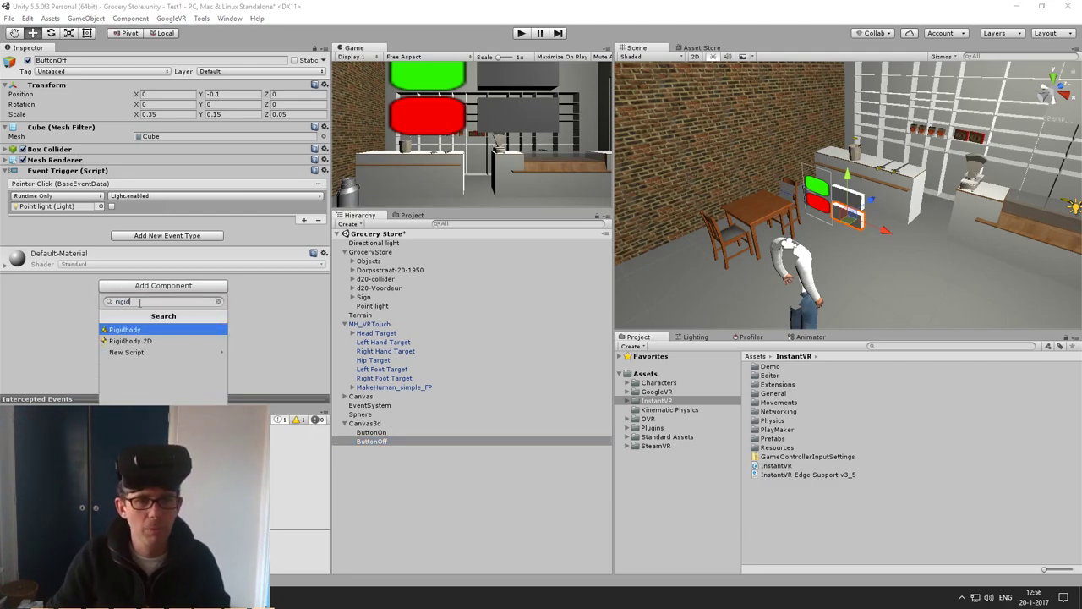
left_click(135, 333)
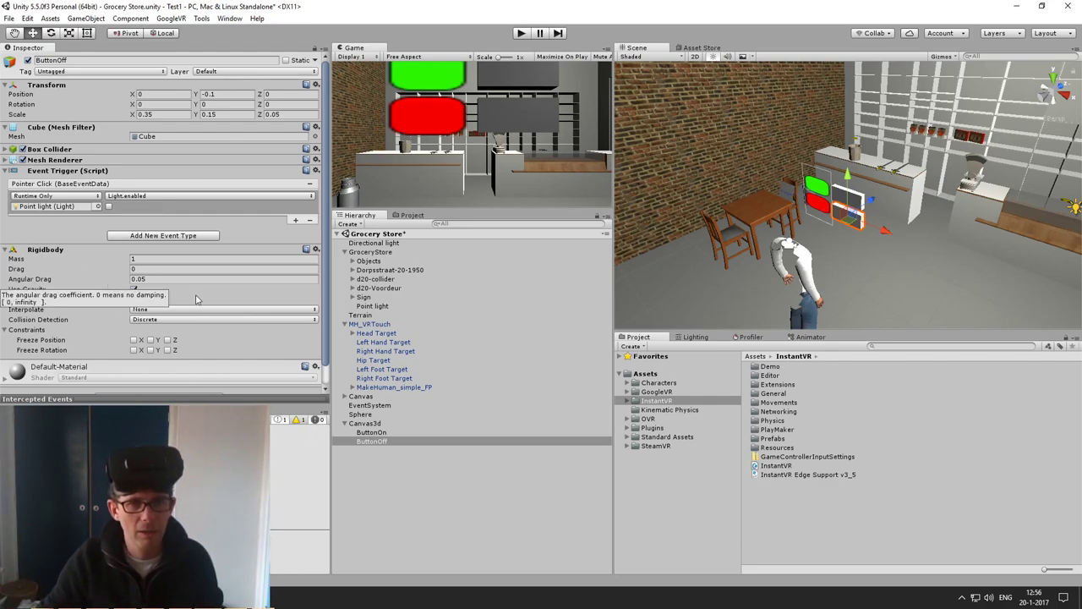
left_click(132, 289)
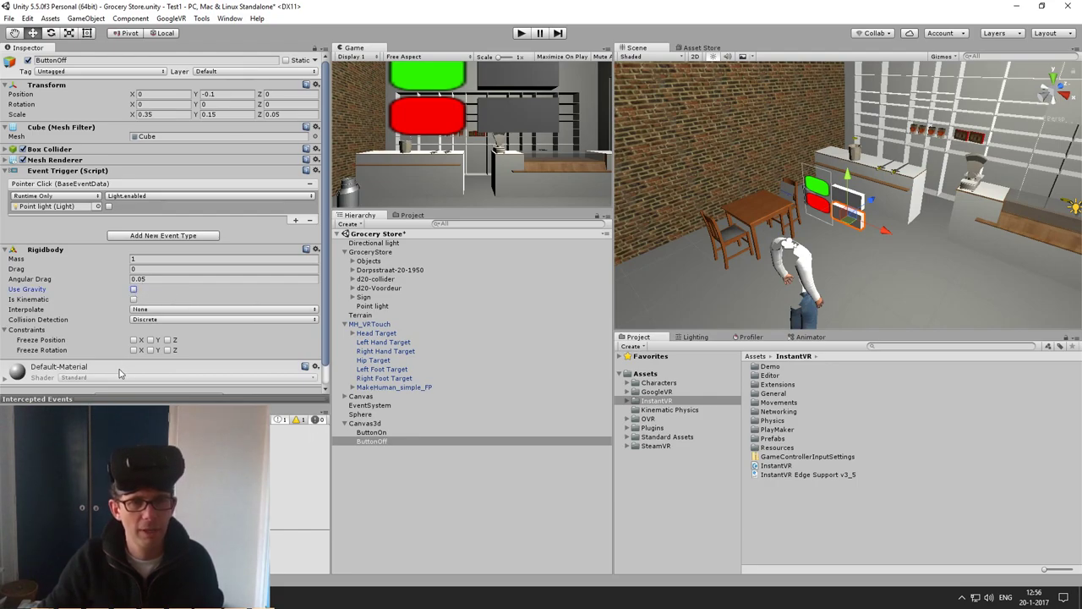
Freeze ButtonOff's position and rotation on the X, Y and Z axes and test touching it in Play mode.
left_click(132, 340)
left_click(133, 350)
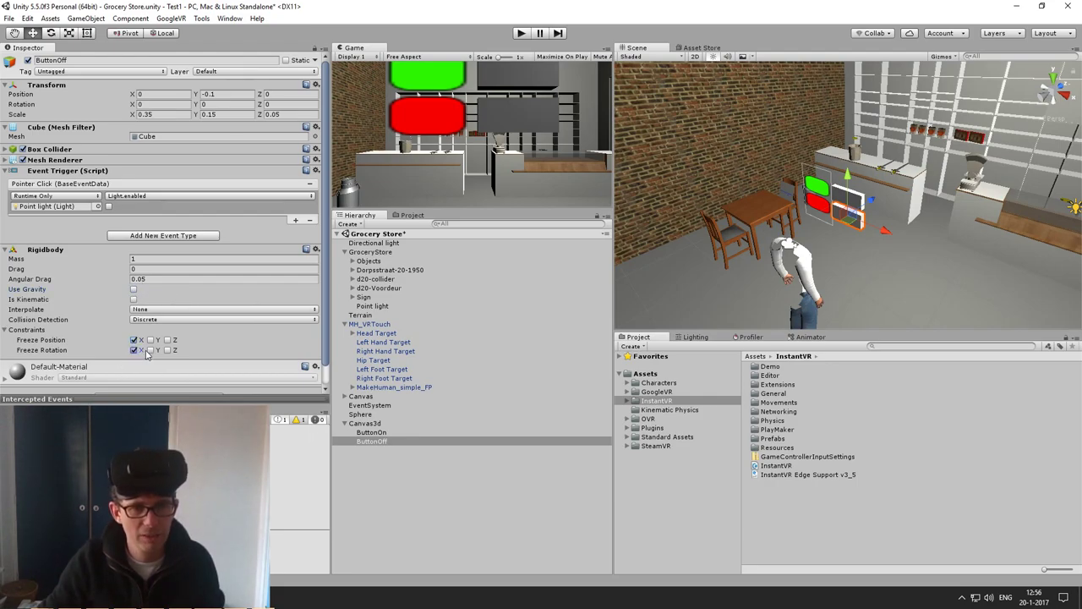
left_click(150, 340)
left_click(167, 340)
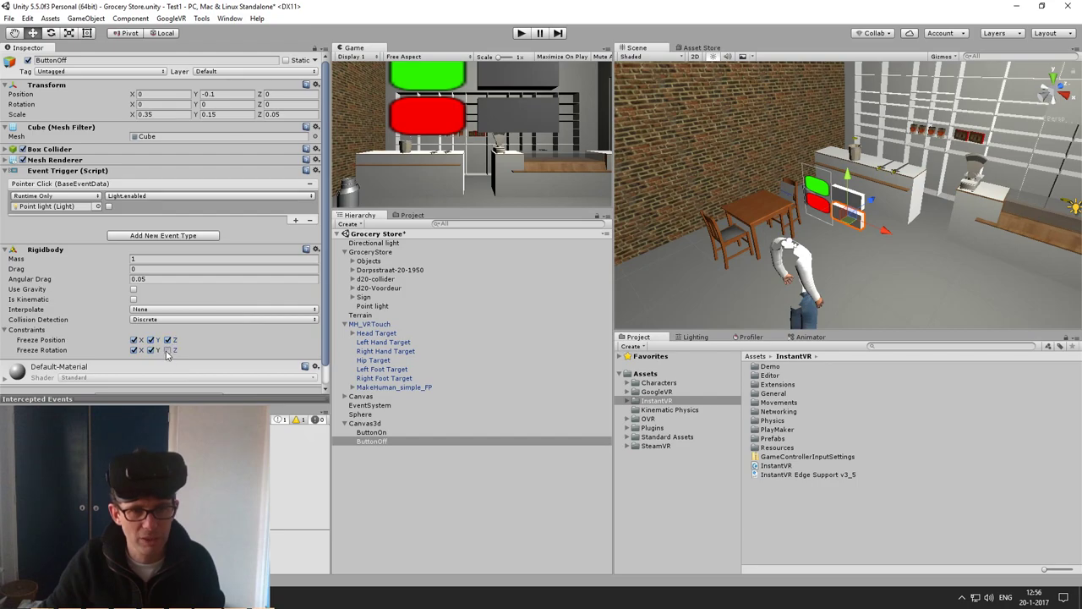
left_click(522, 34)
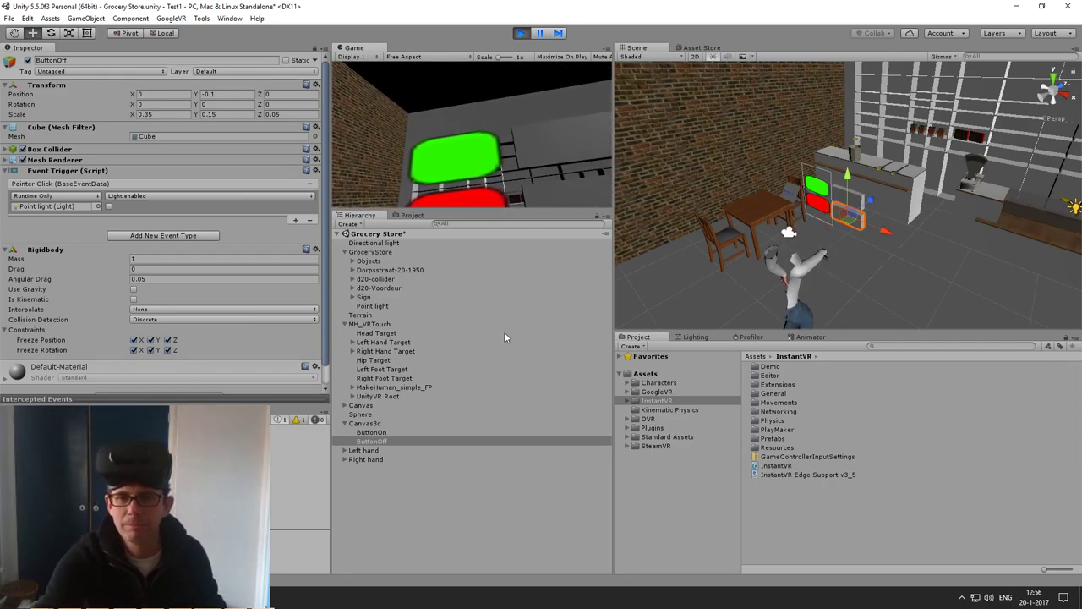
left_click(527, 34)
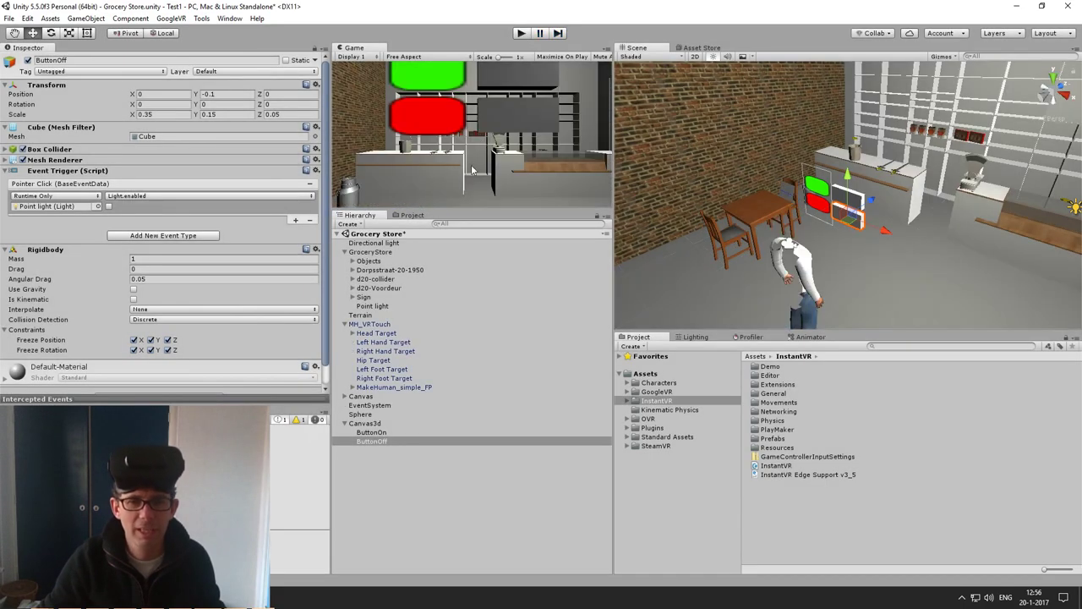
Add a Rigidbody component to ButtonOn and turn off its Use Gravity option.
left_click(371, 432)
left_click(169, 288)
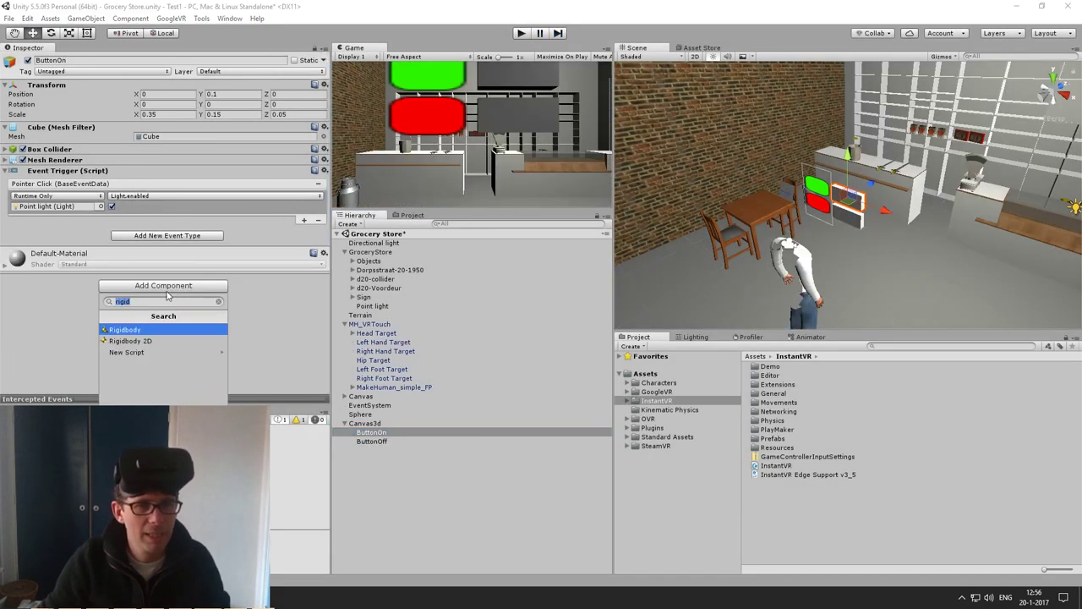
left_click(142, 329)
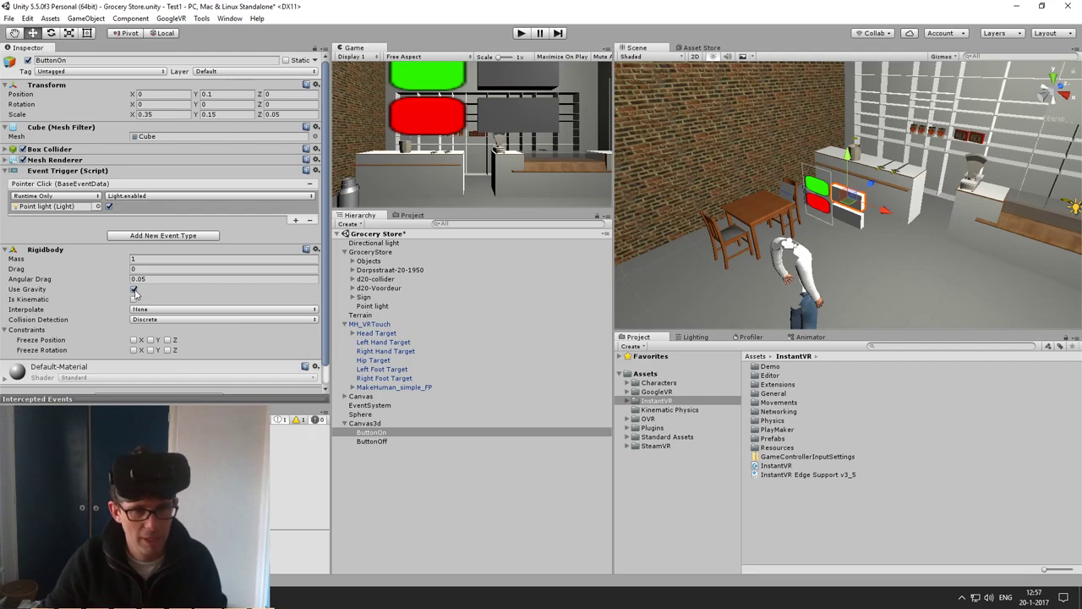
Freeze ButtonOn's position and rotation on the X, Y and Z axes and test touching the 3D buttons in Play mode.
left_click(134, 339)
left_click(134, 349)
left_click(150, 340)
left_click(168, 339)
left_click(167, 349)
left_click(151, 349)
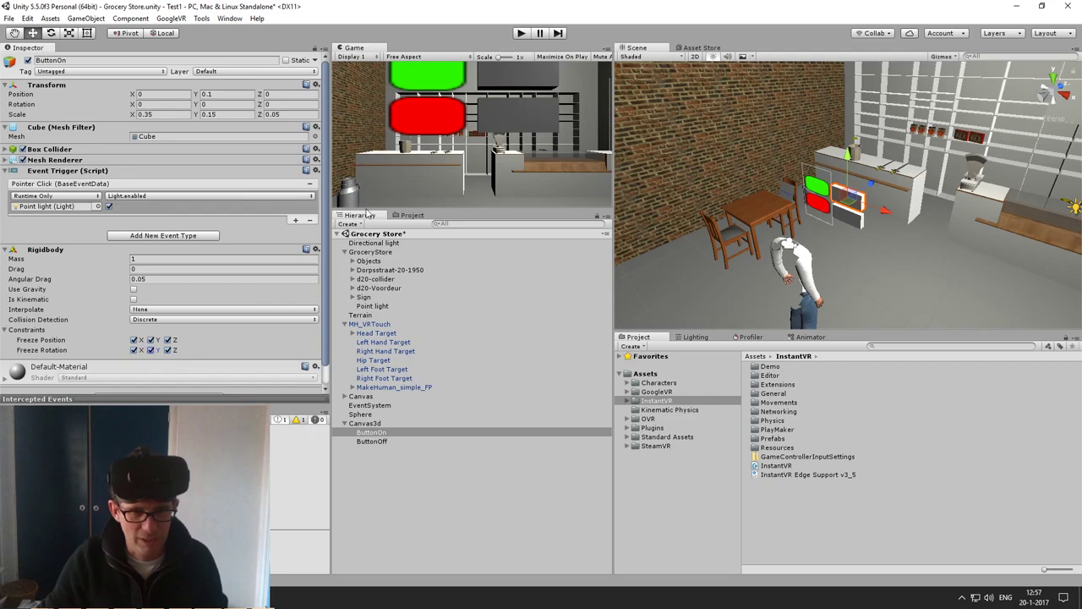
left_click(521, 33)
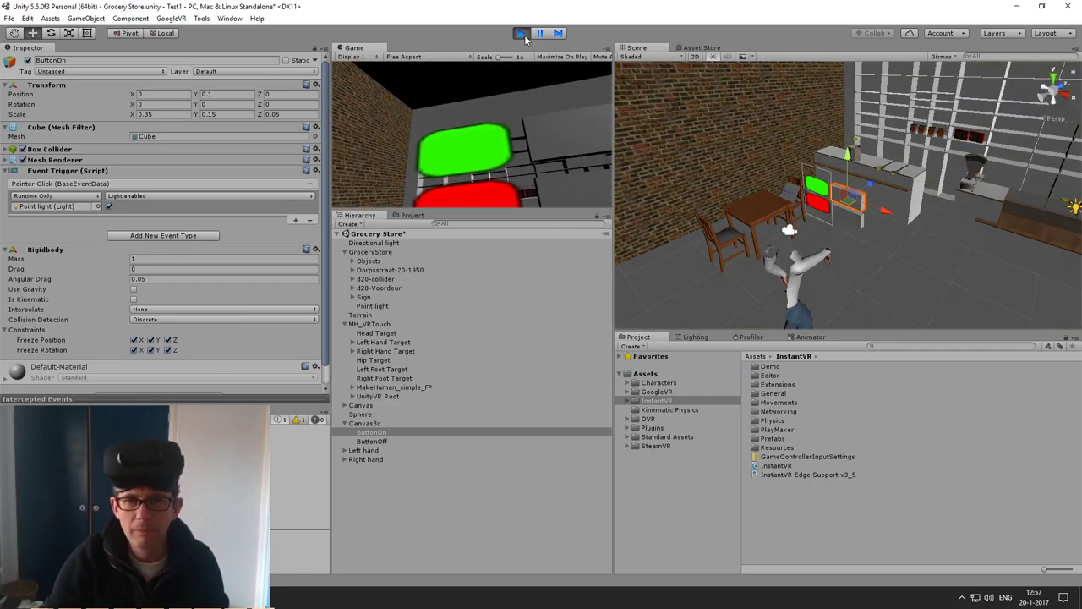
left_click(523, 34)
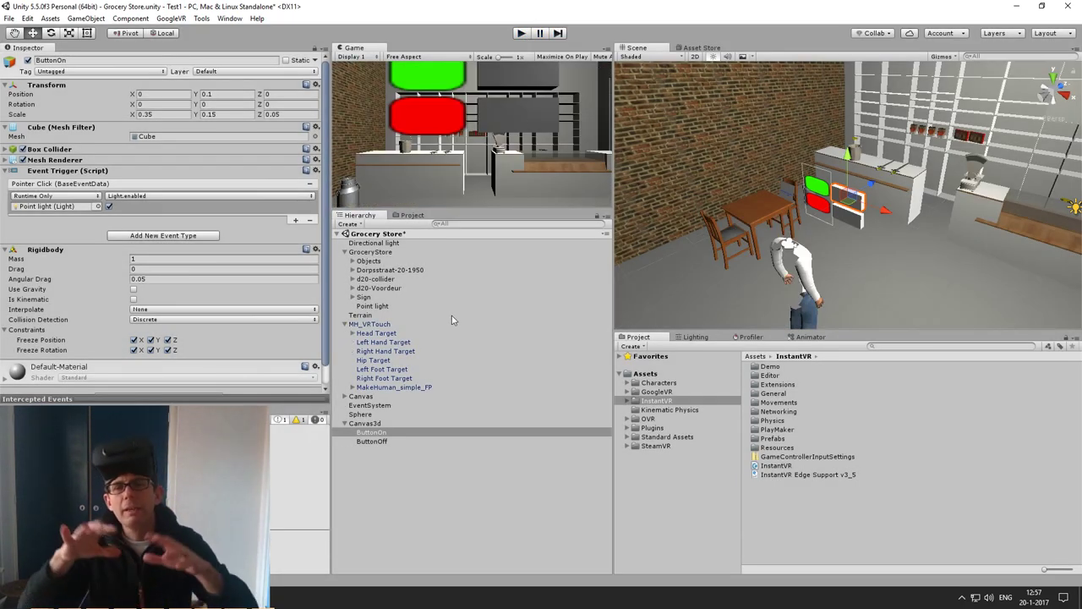